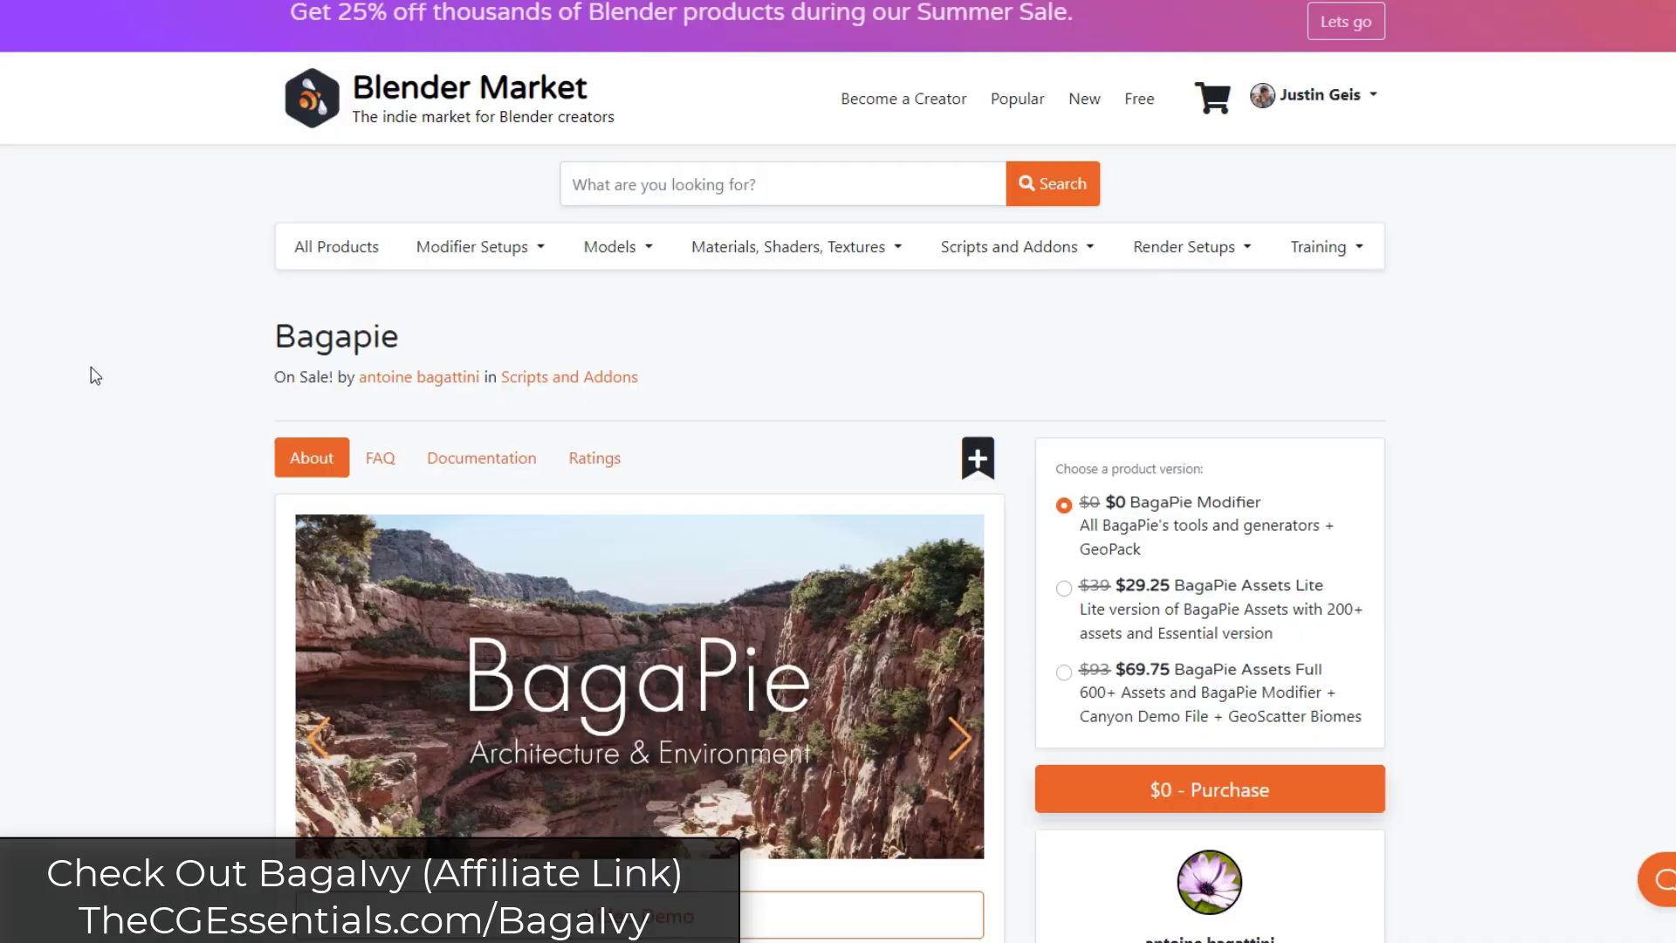
# Read through the BagaPie and Baga Ivy Generator product pages, including the tools overview and the three ivy generators.
pyautogui.scroll(-3, 95, 375)
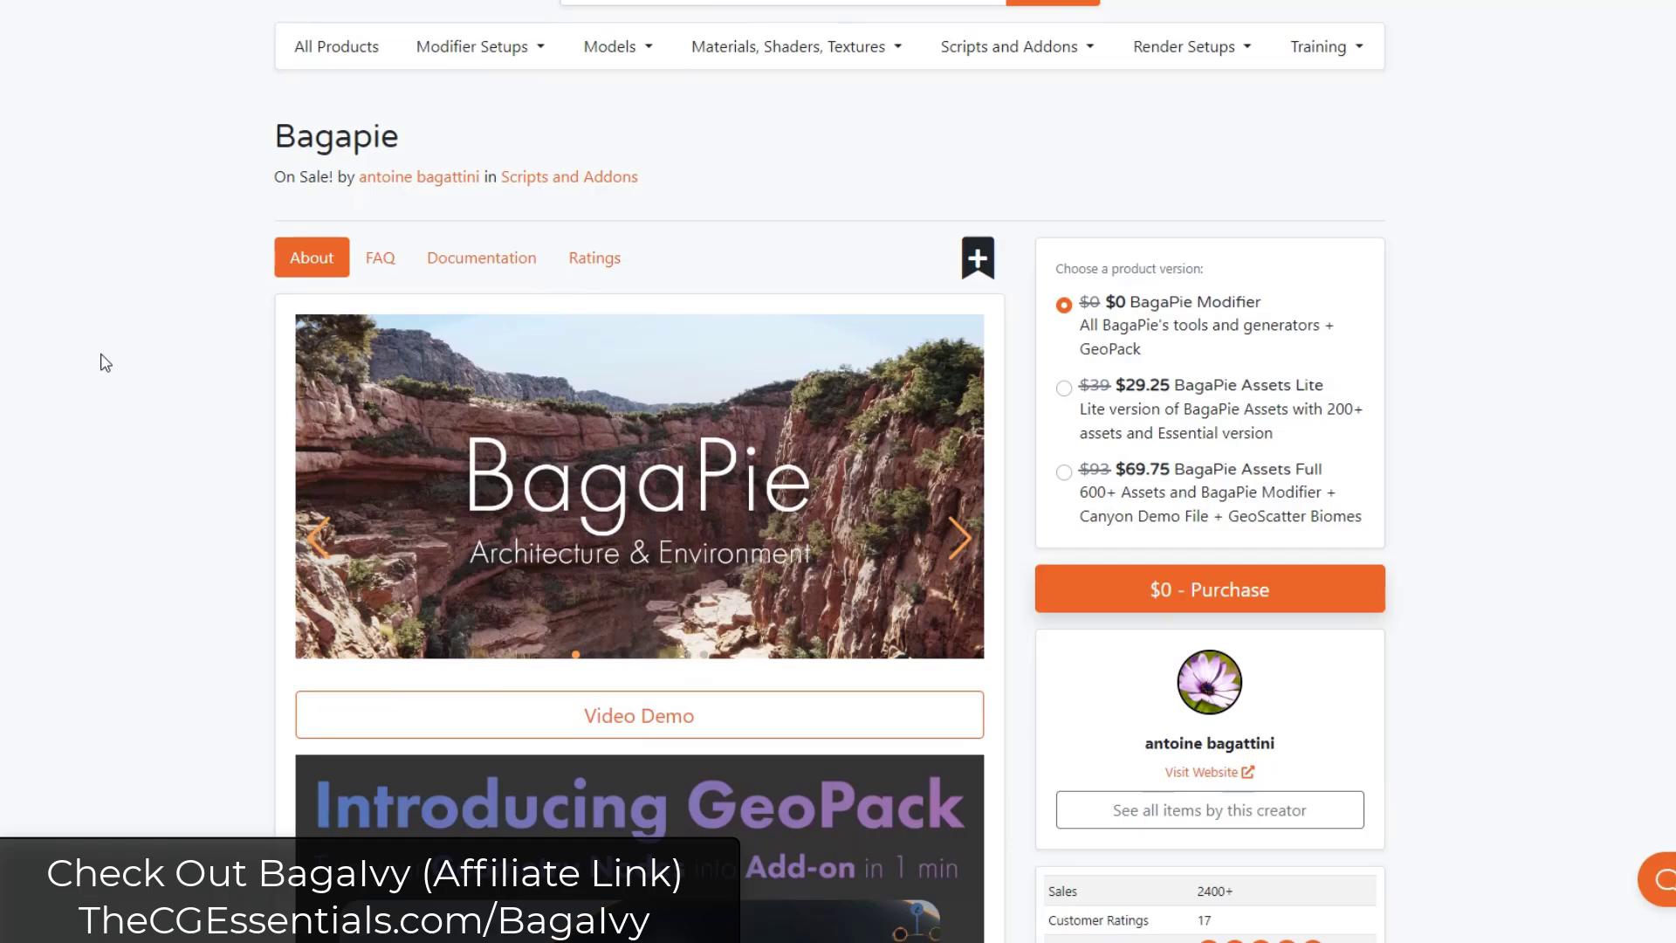
pyautogui.scroll(-15, 107, 362)
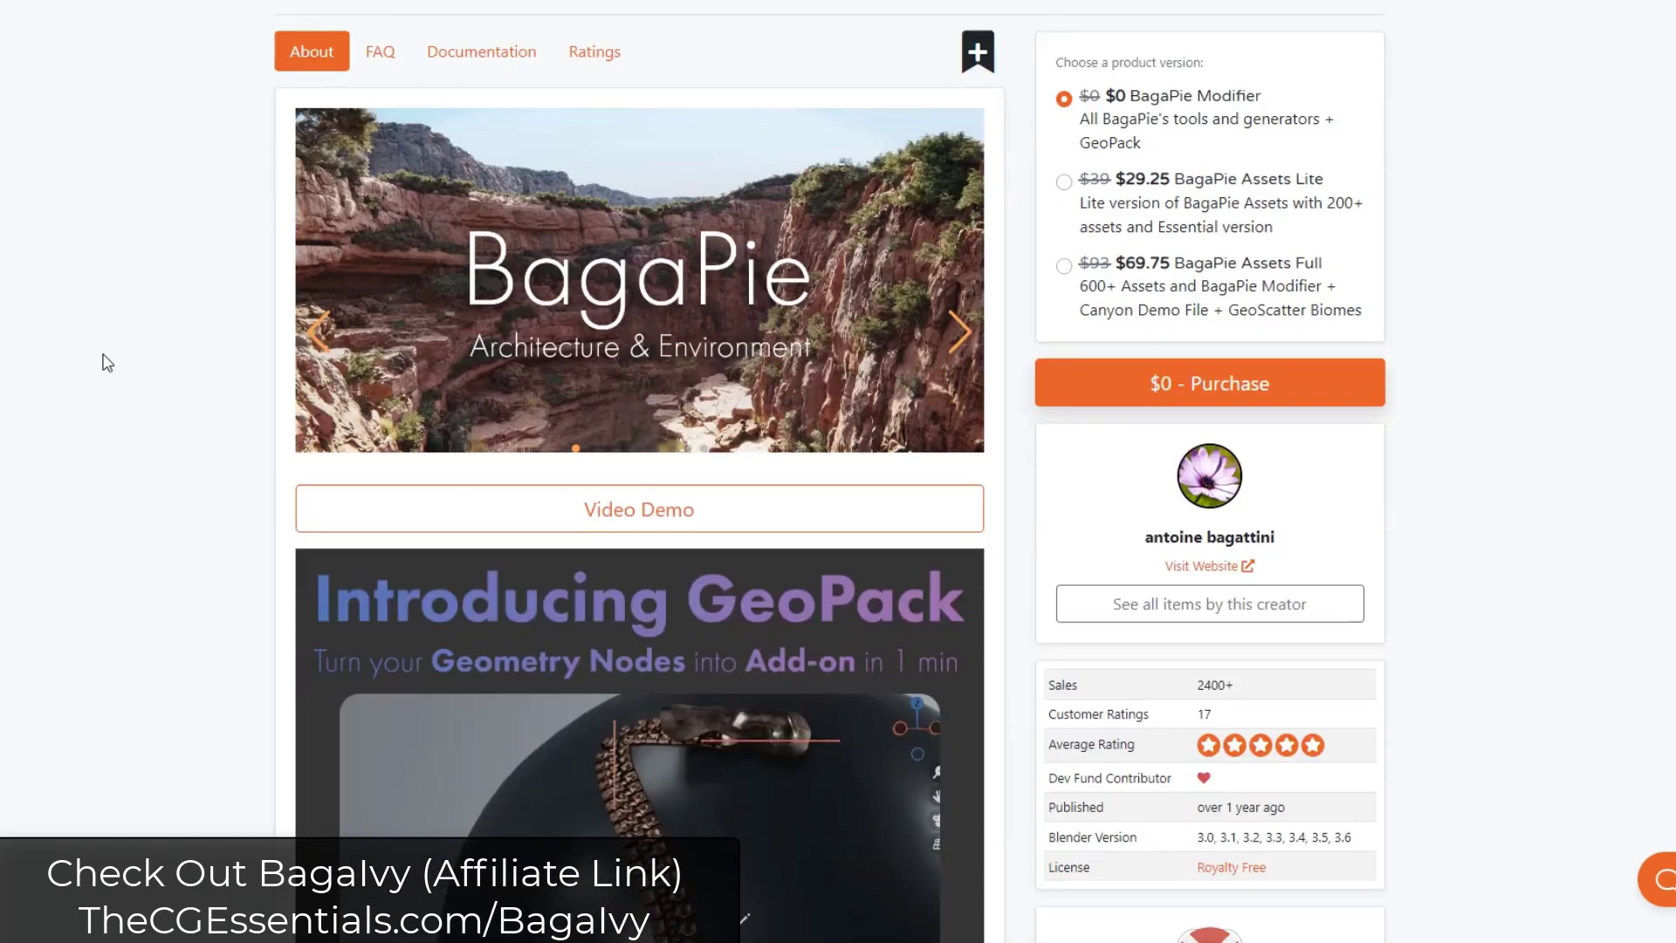
pyautogui.scroll(-20, 111, 362)
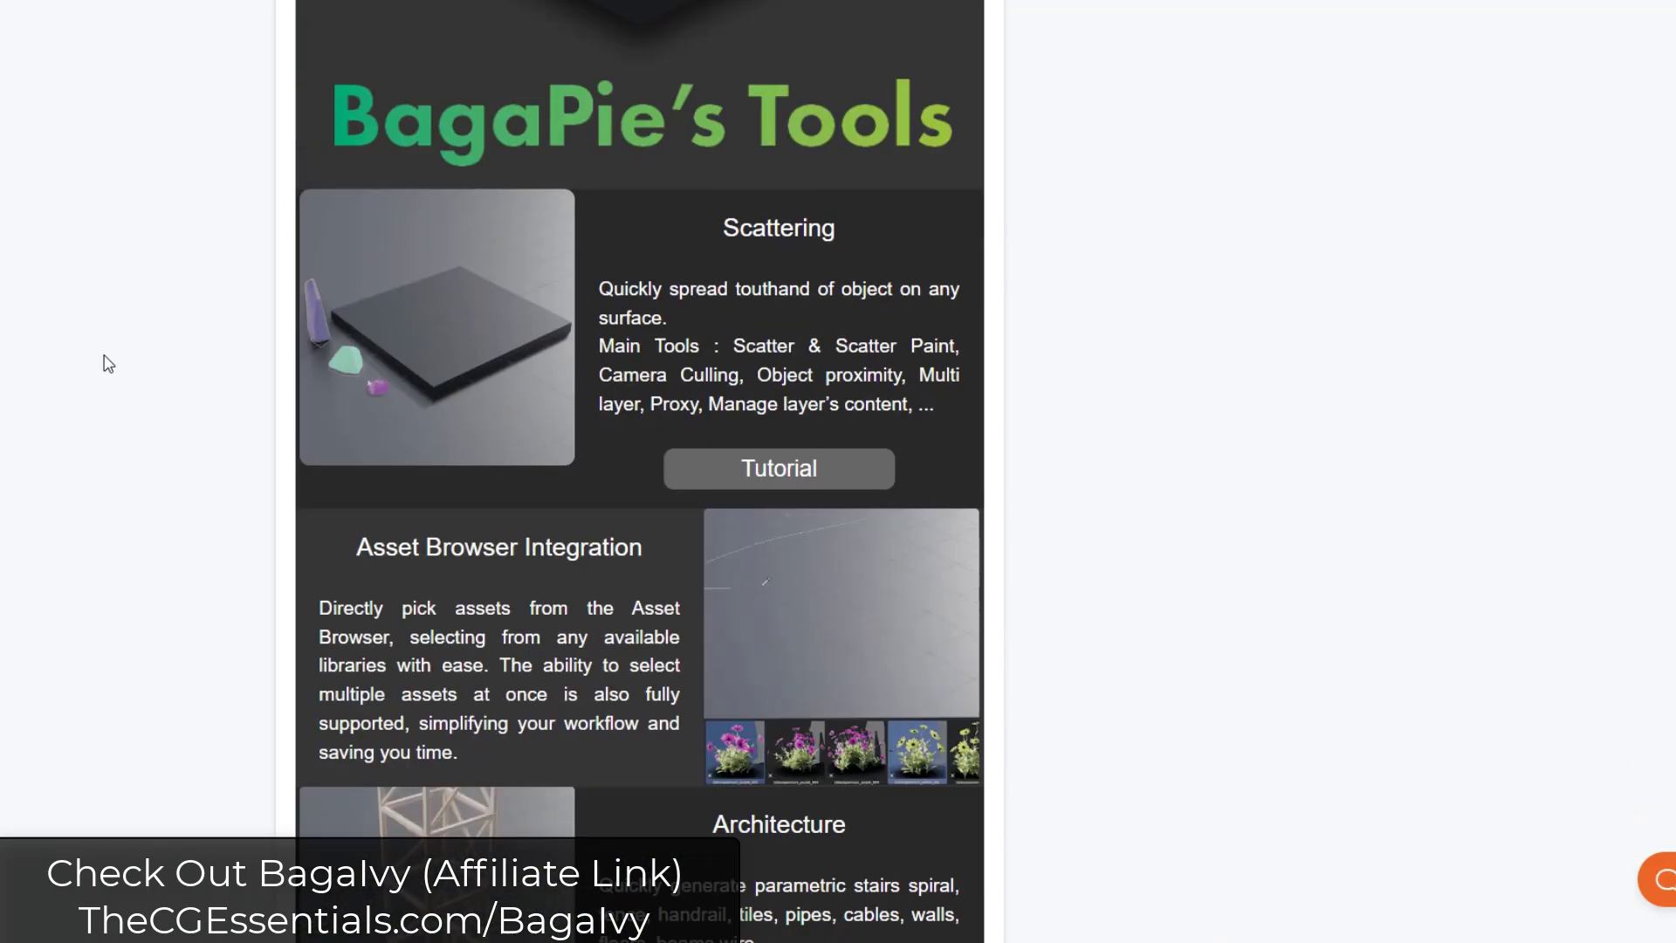
pyautogui.scroll(-5, 109, 364)
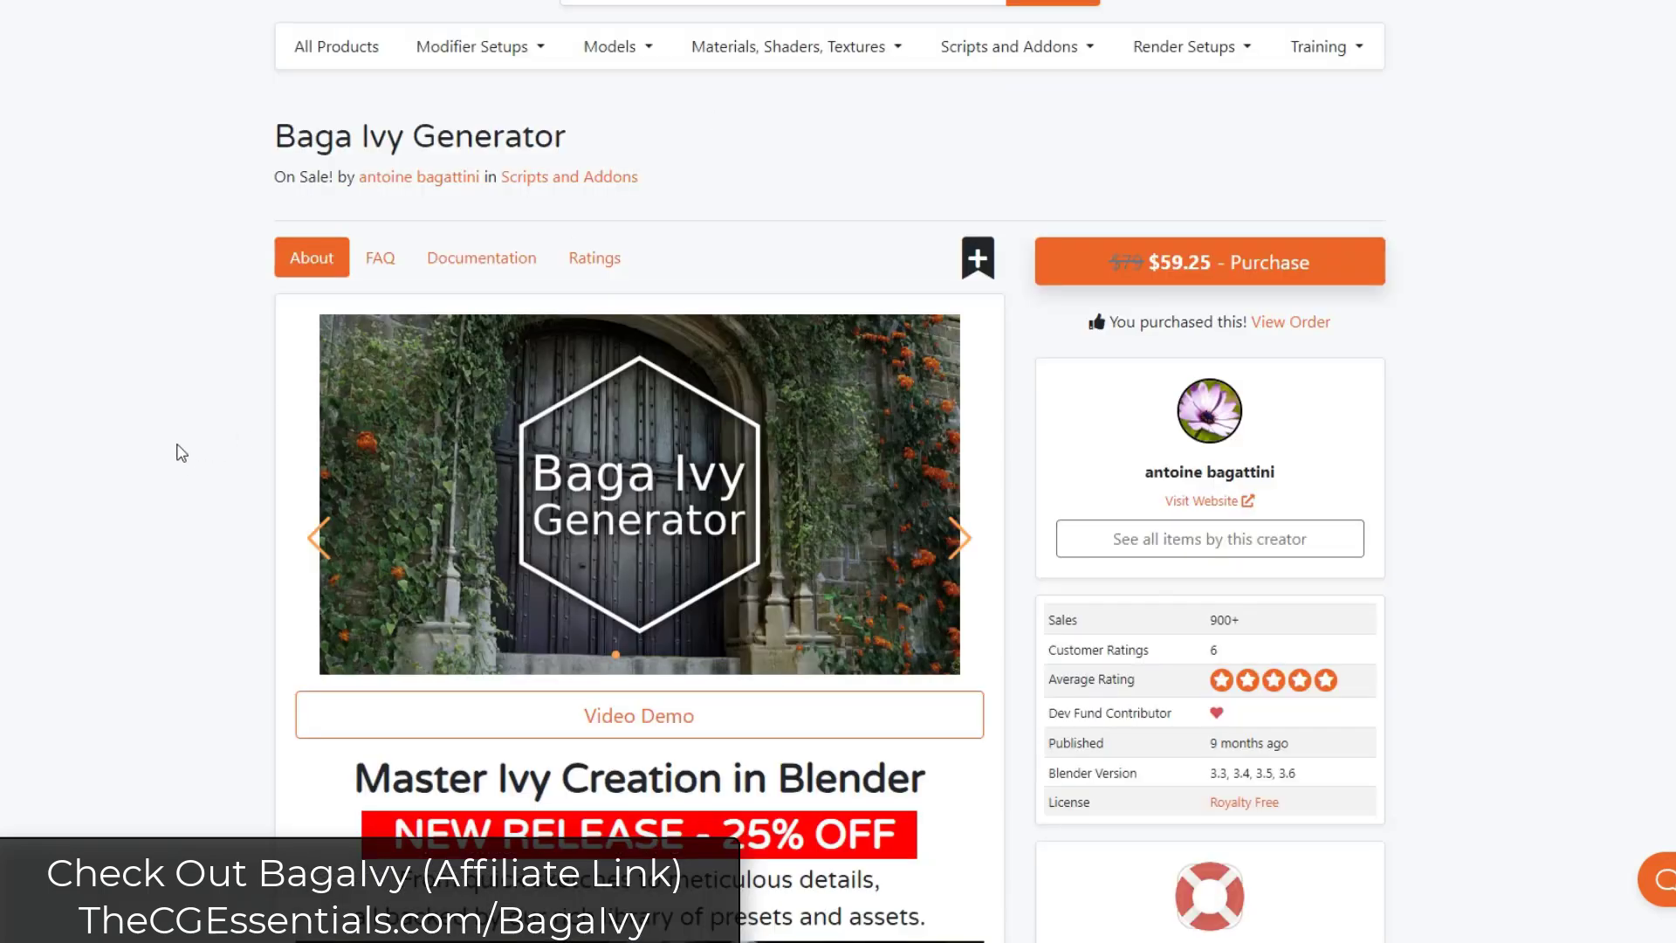
pyautogui.scroll(-2, 182, 452)
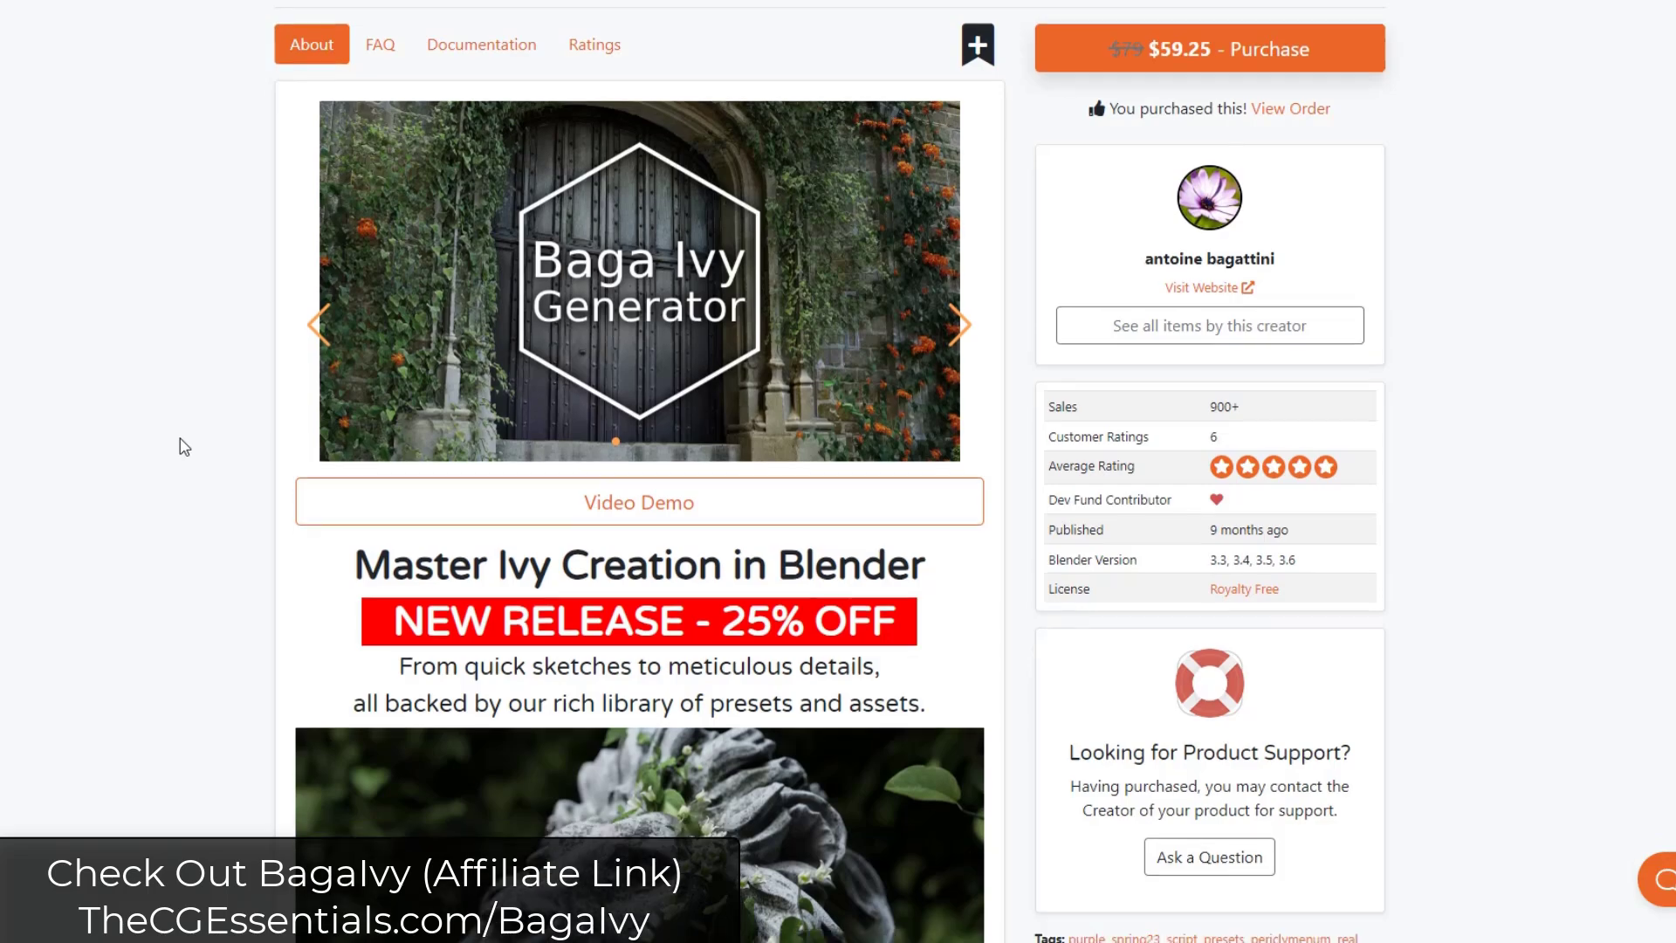
pyautogui.scroll(-1, 185, 447)
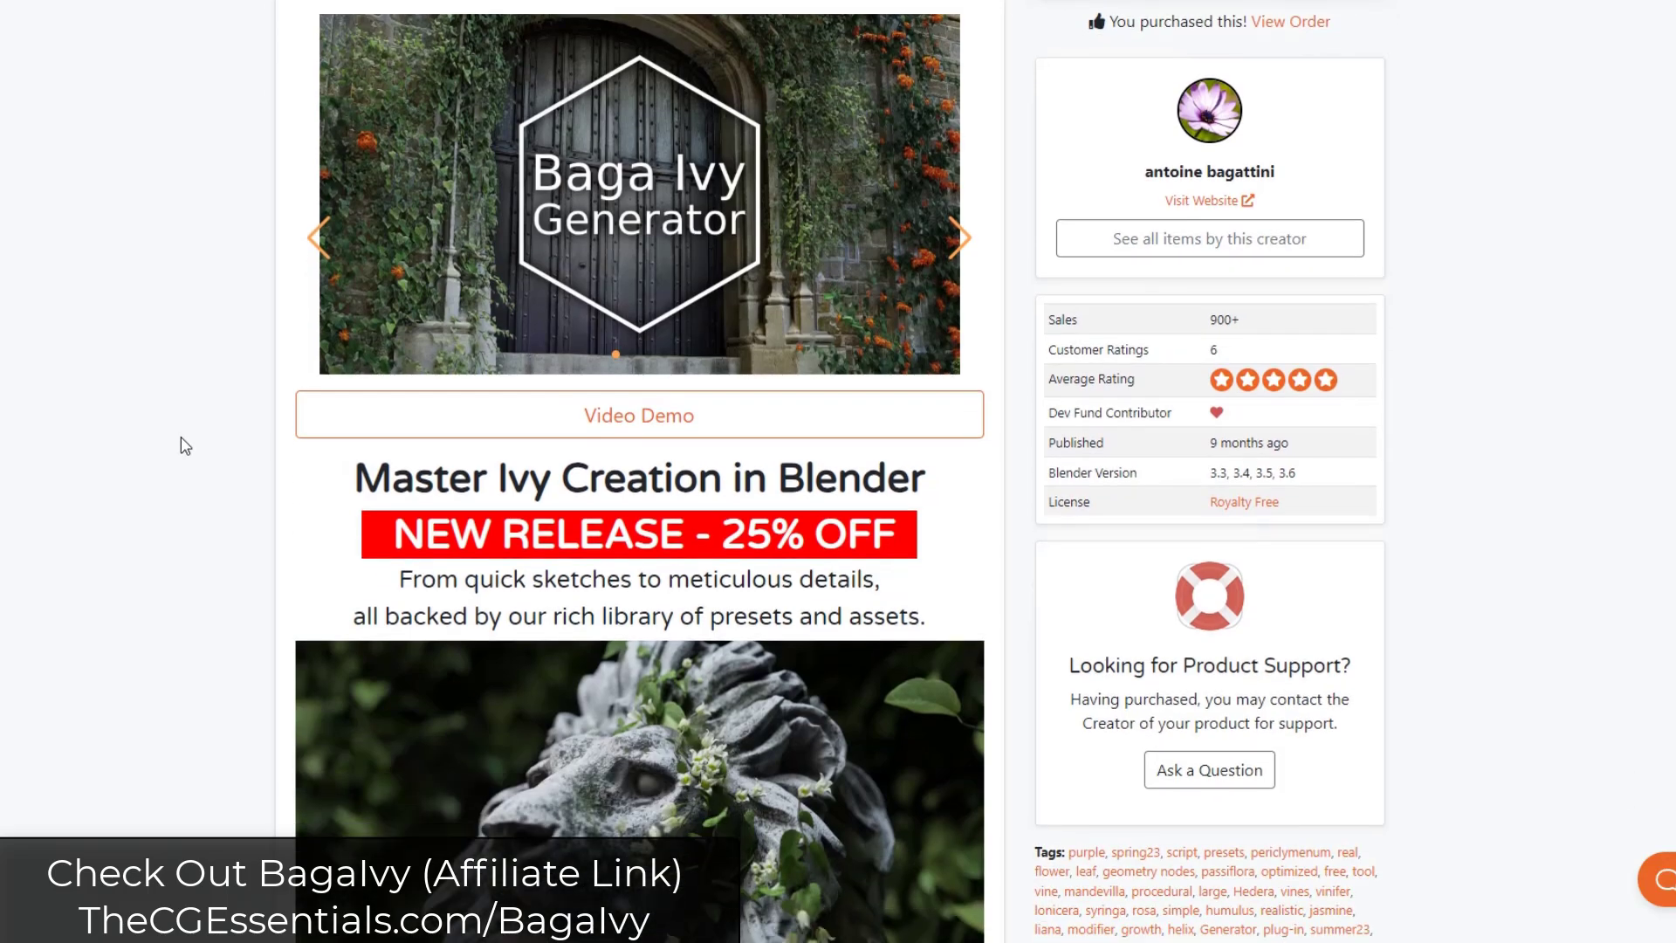
pyautogui.scroll(-4, 185, 446)
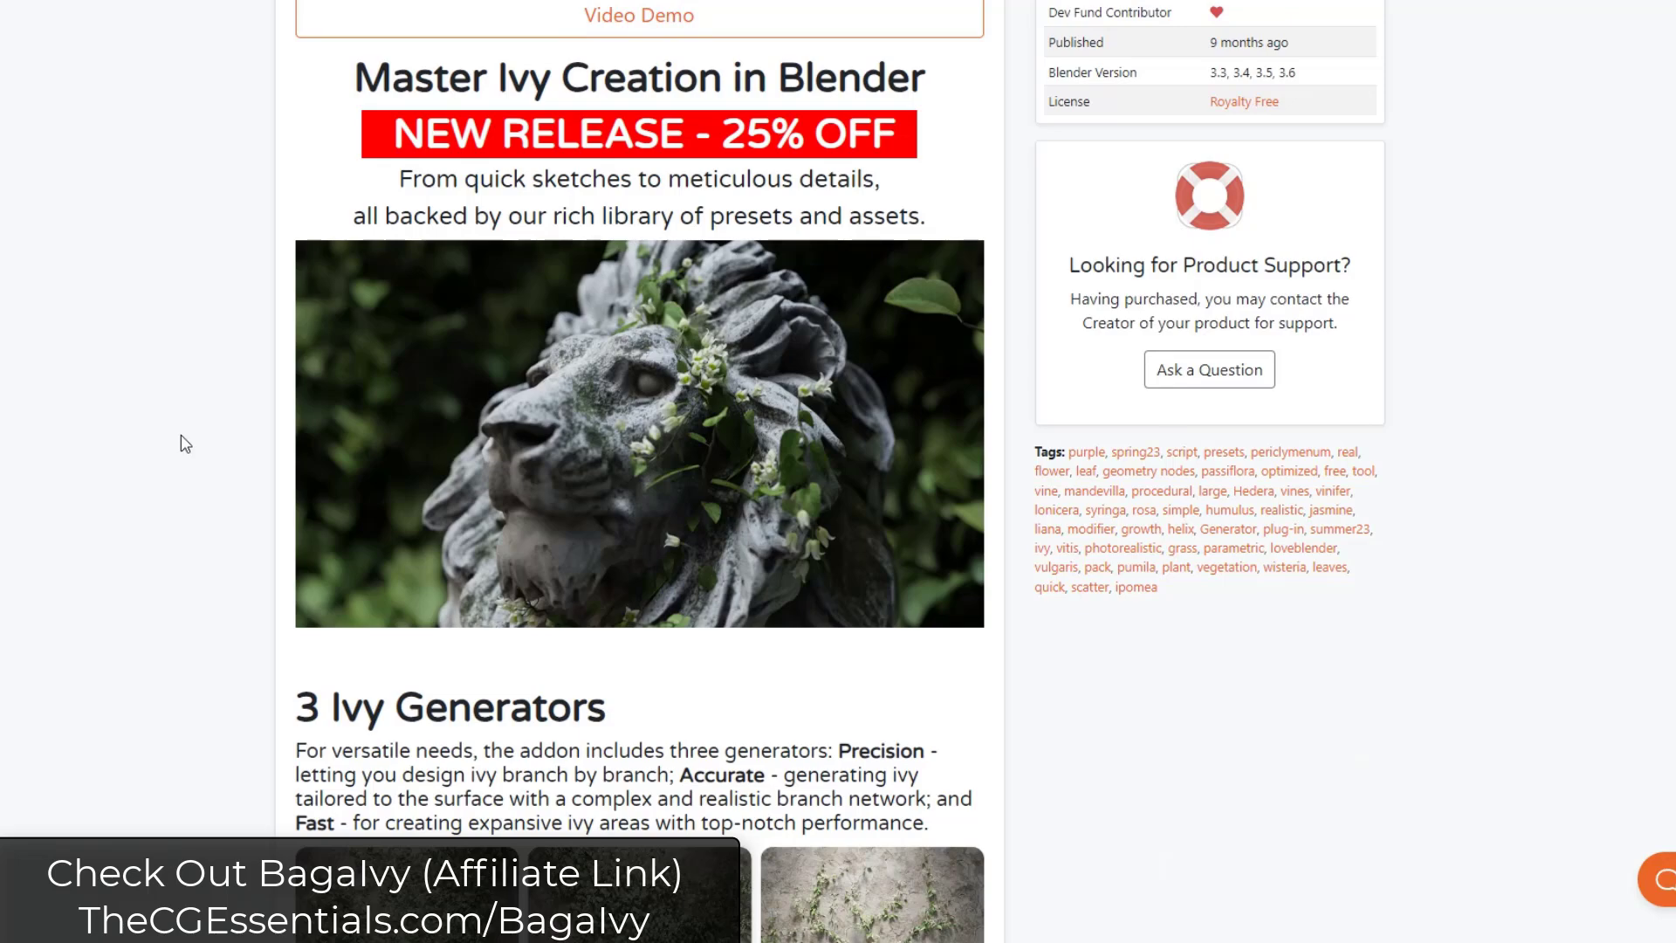
pyautogui.scroll(-10, 181, 437)
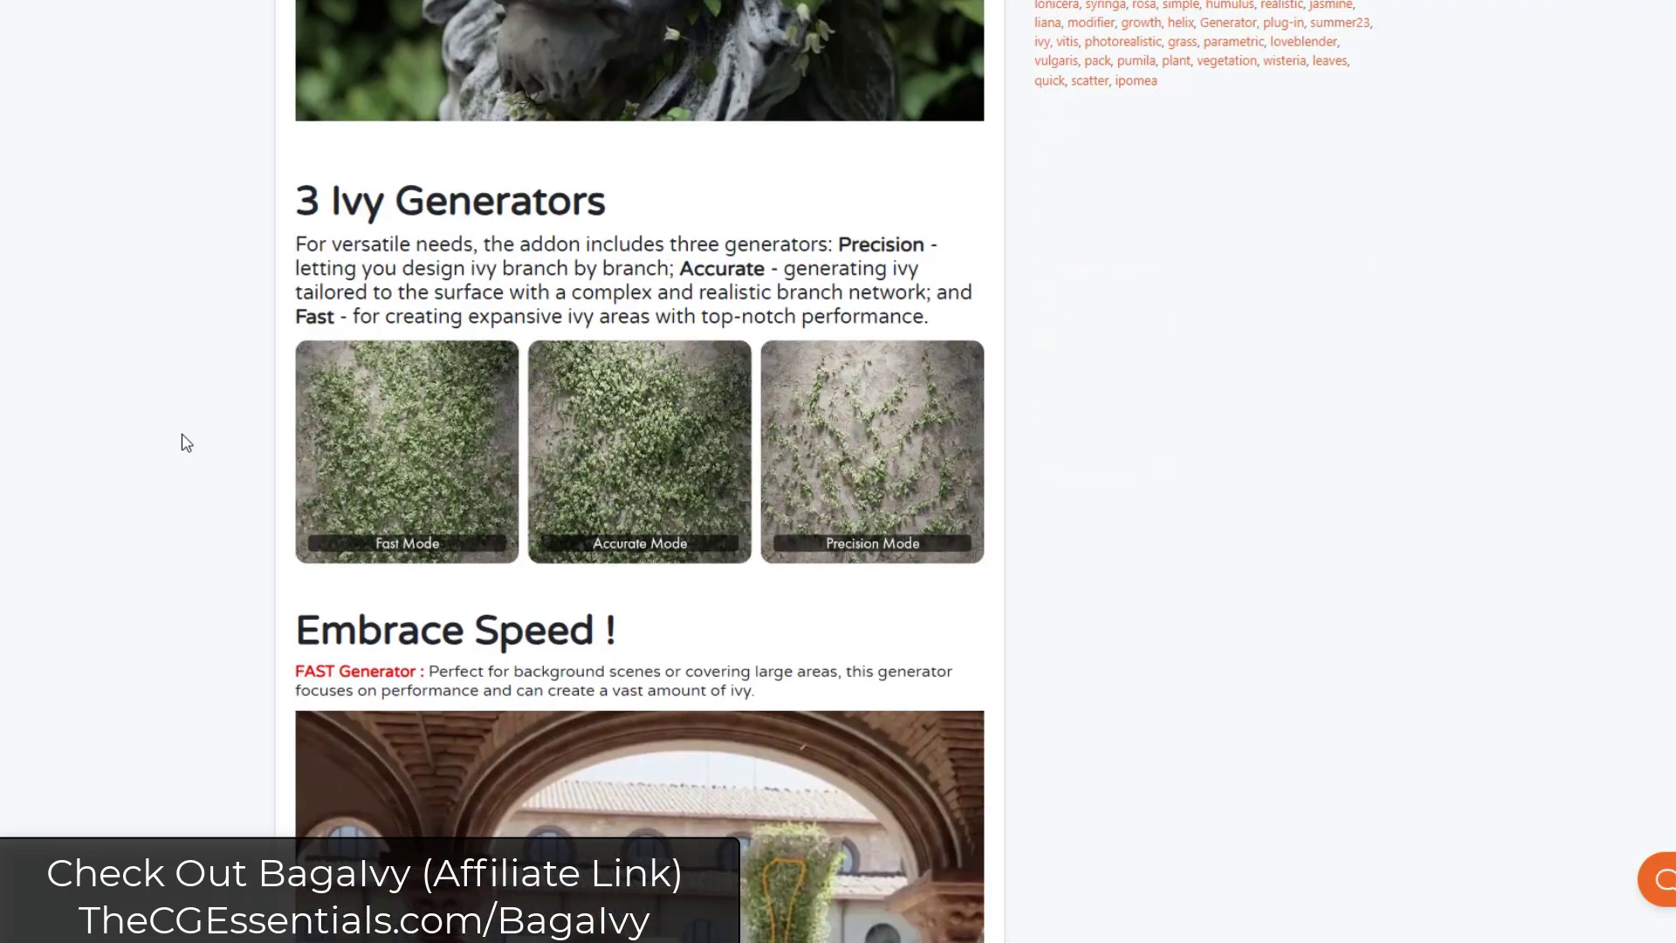
pyautogui.scroll(-6, 186, 442)
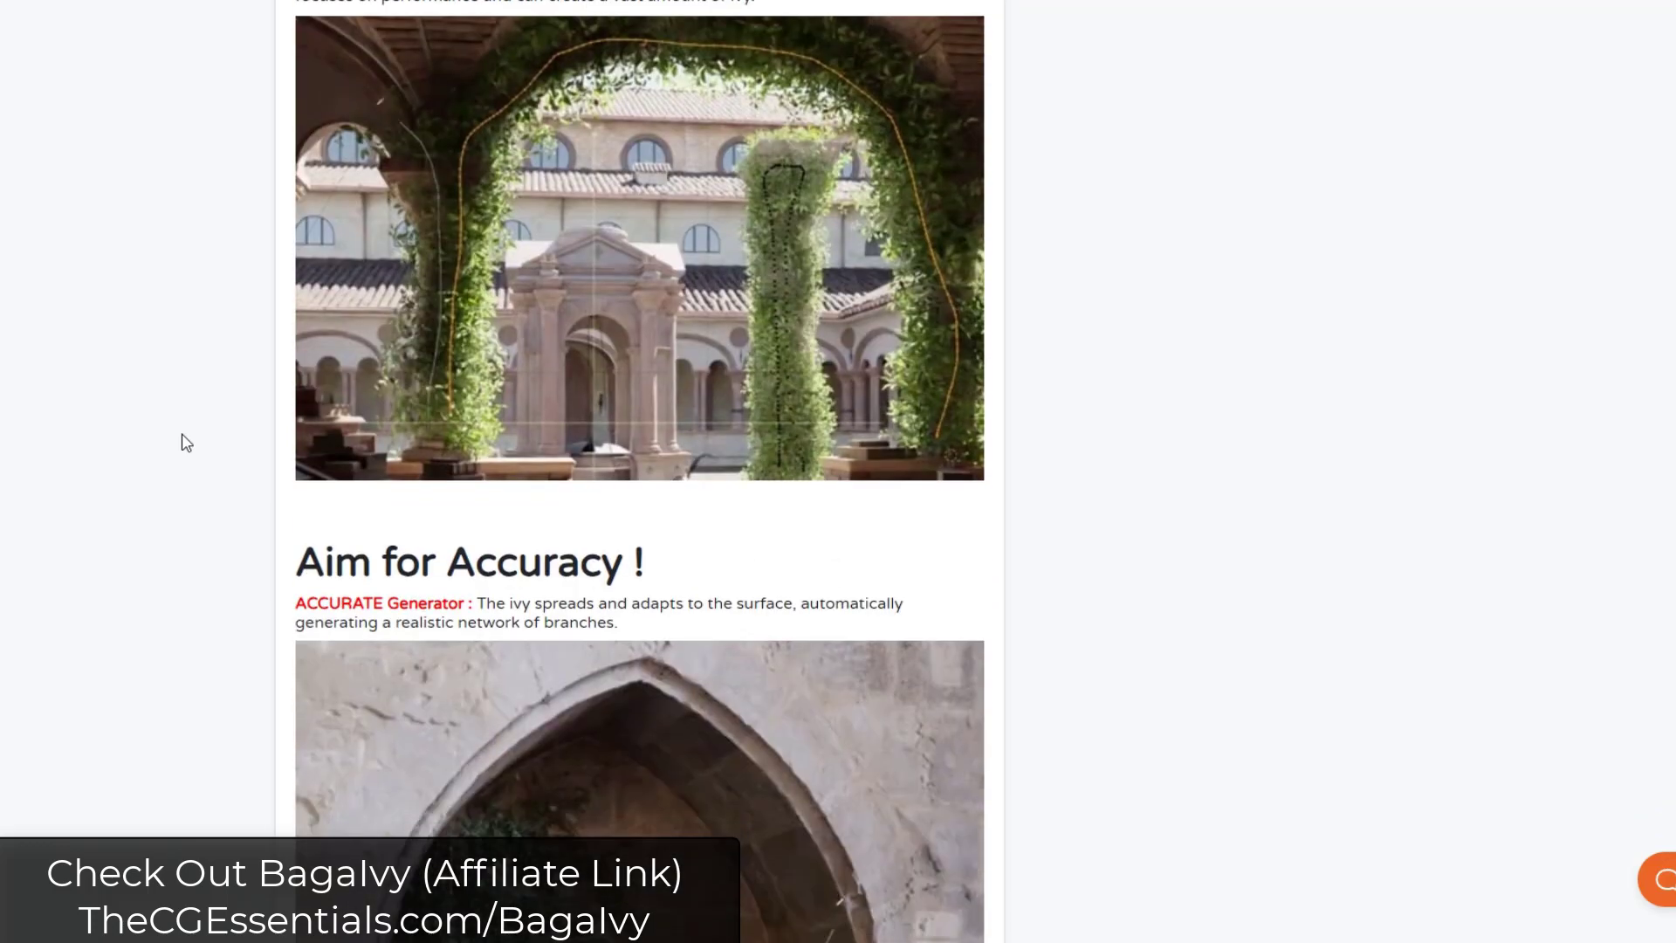
pyautogui.scroll(-3, 185, 441)
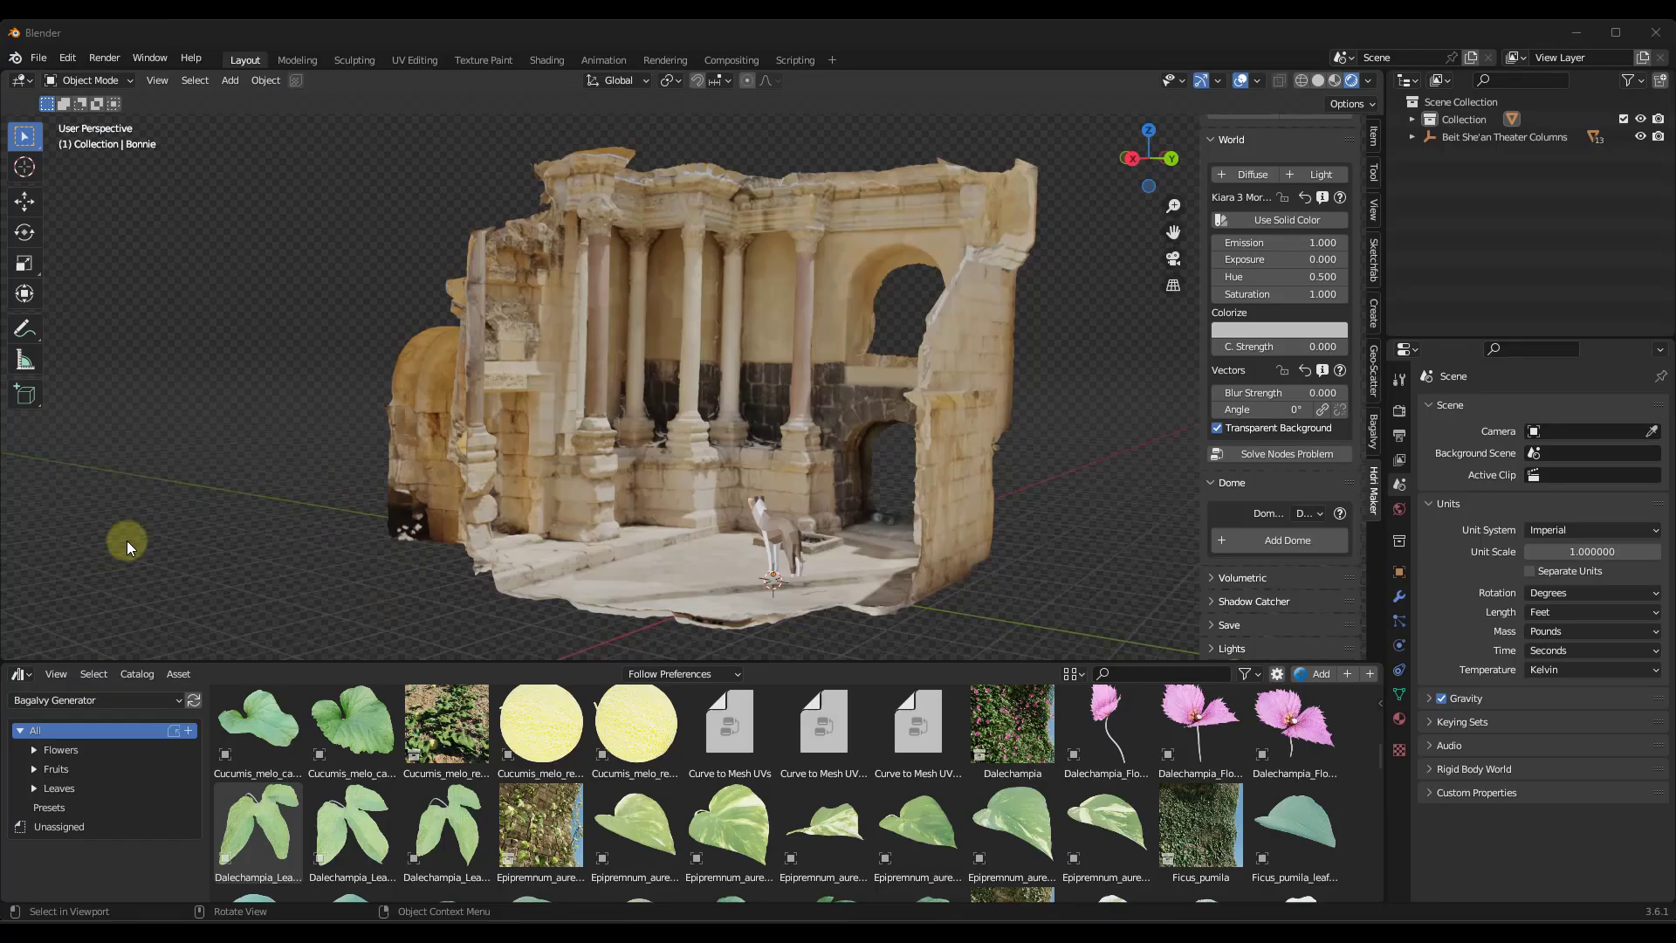
# Show the Baga Ivy Generator settings beside the 3D view of the theater columns and widen that sidebar.
pyautogui.moveTo(490, 427)
pyautogui.mouseDown(button='middle')
pyautogui.moveTo(443, 411)
pyautogui.moveTo(498, 419)
pyautogui.mouseUp(button='middle')
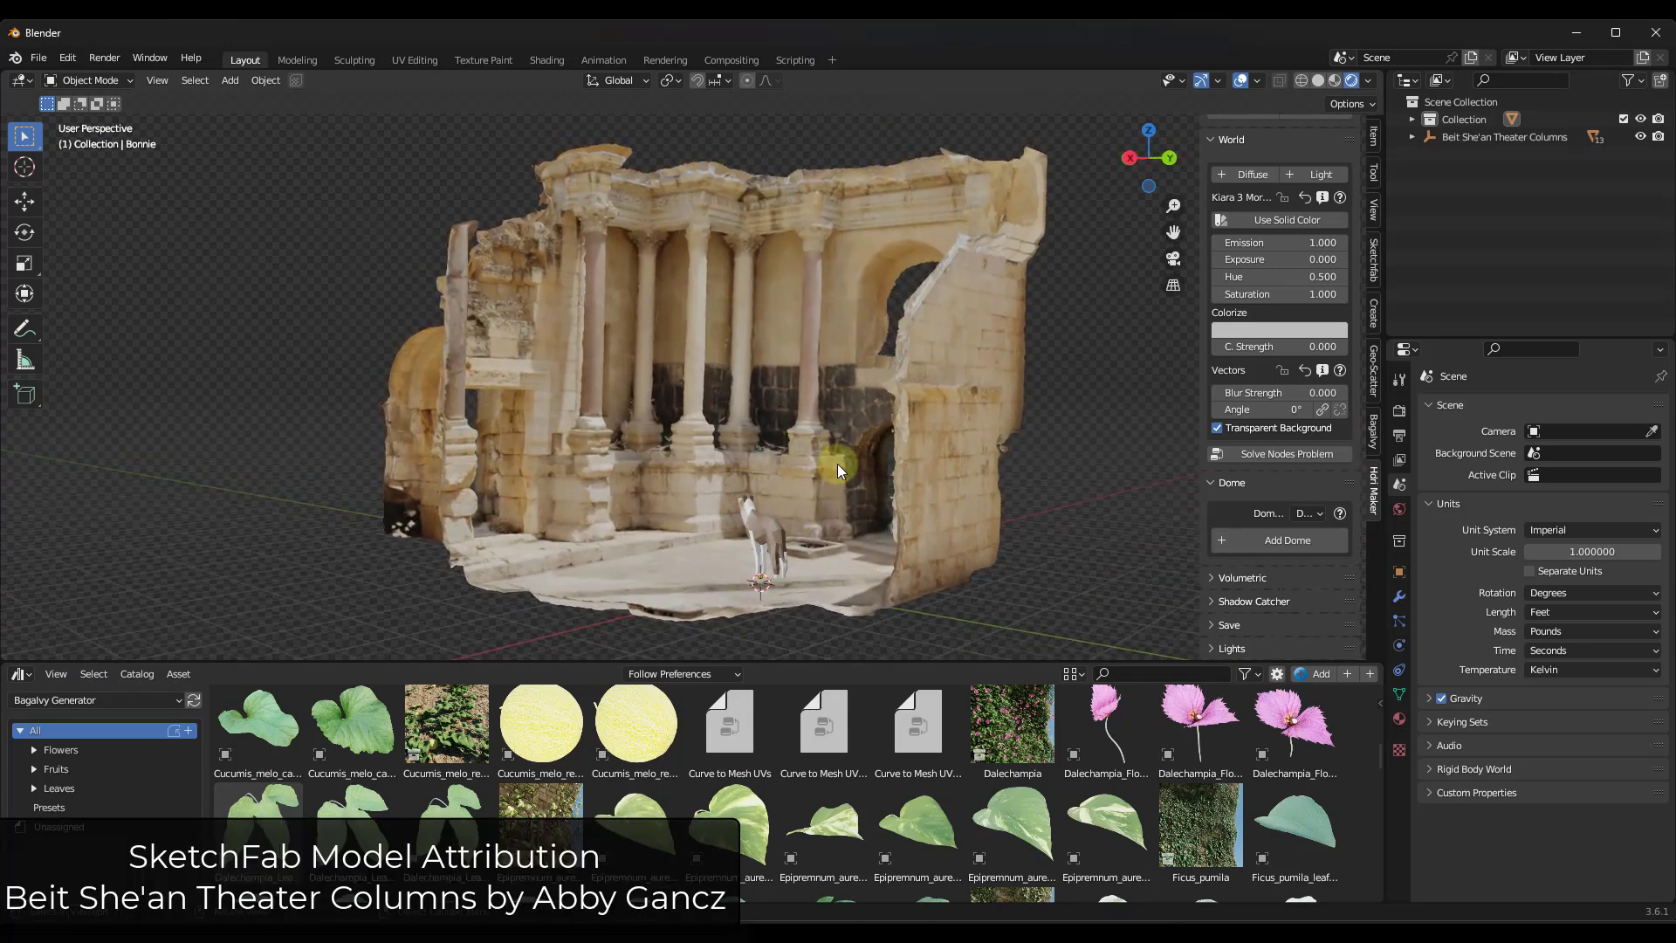
pyautogui.click(1374, 430)
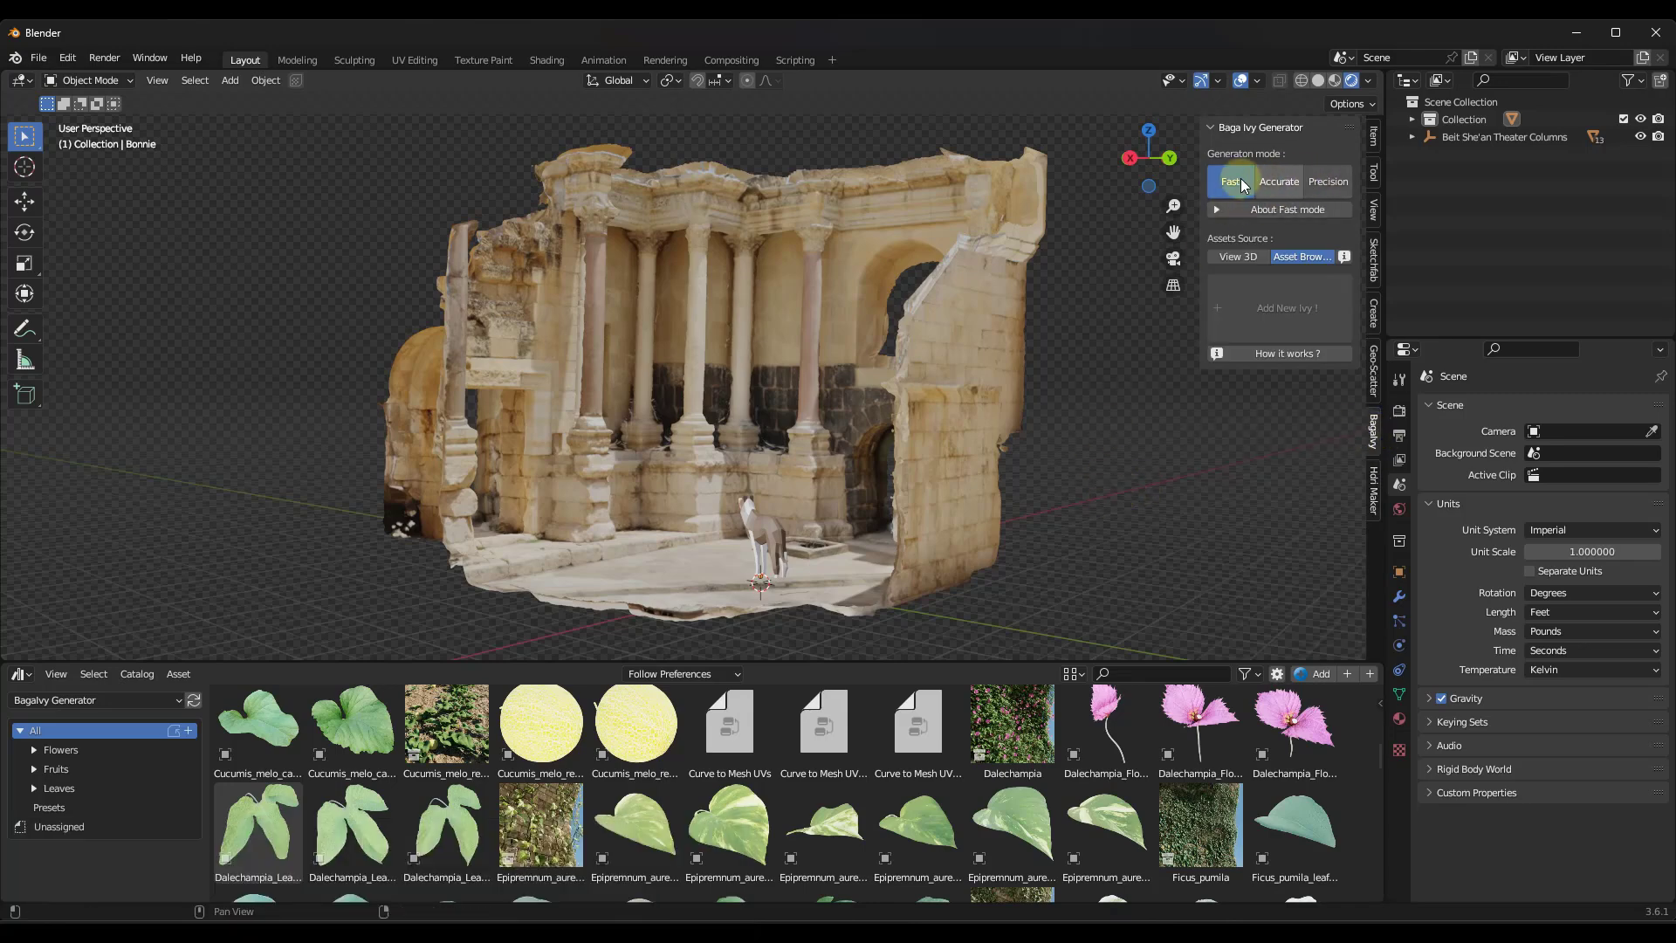
pyautogui.moveTo(915, 265); pyautogui.dragTo(742, 495, button='middle')
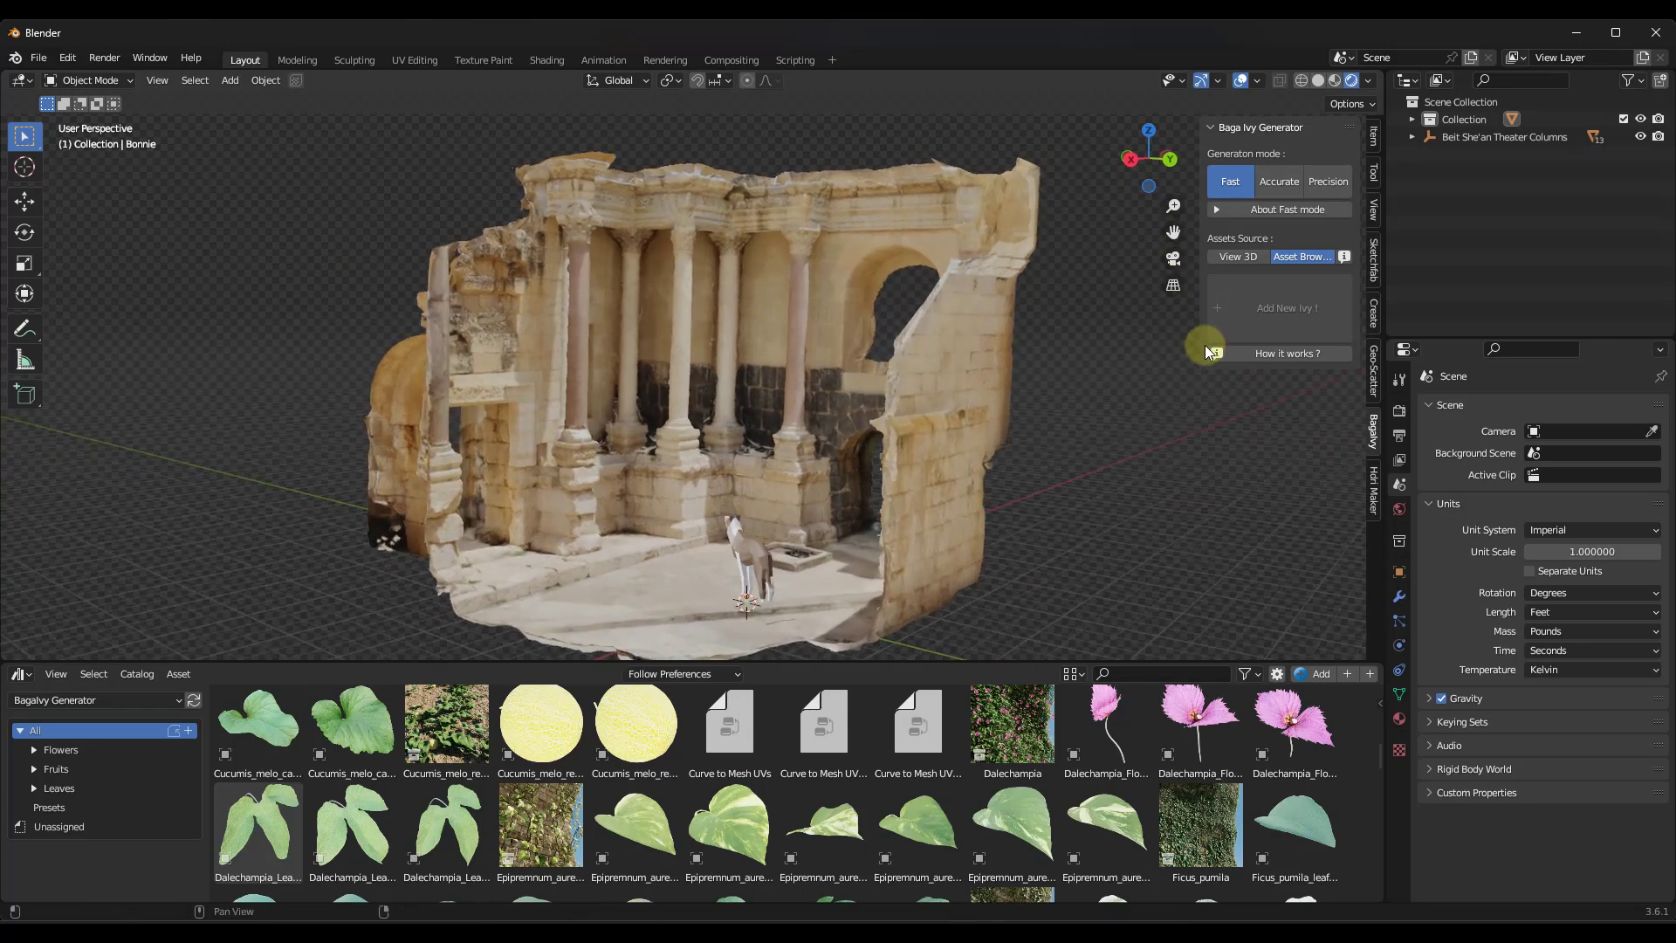
pyautogui.moveTo(1199, 343); pyautogui.dragTo(1159, 342)
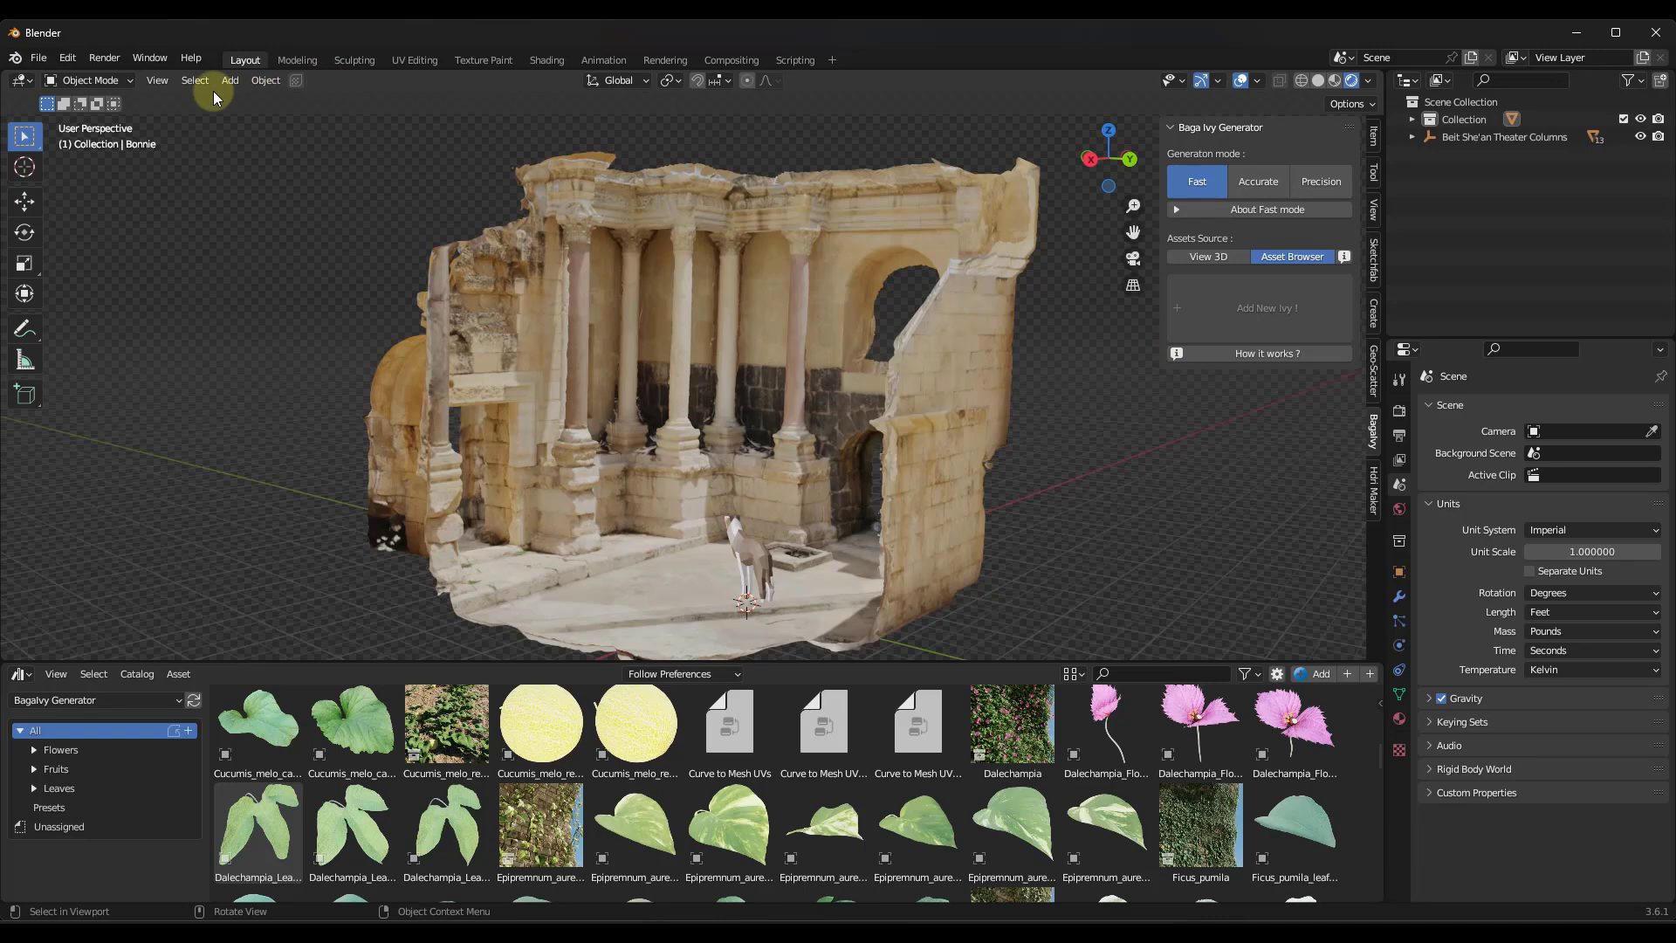
# Search the add-on preferences for "ba" and expand the Baga Ivy Generator entry to examine its asset library installation option.
pyautogui.click(68, 58)
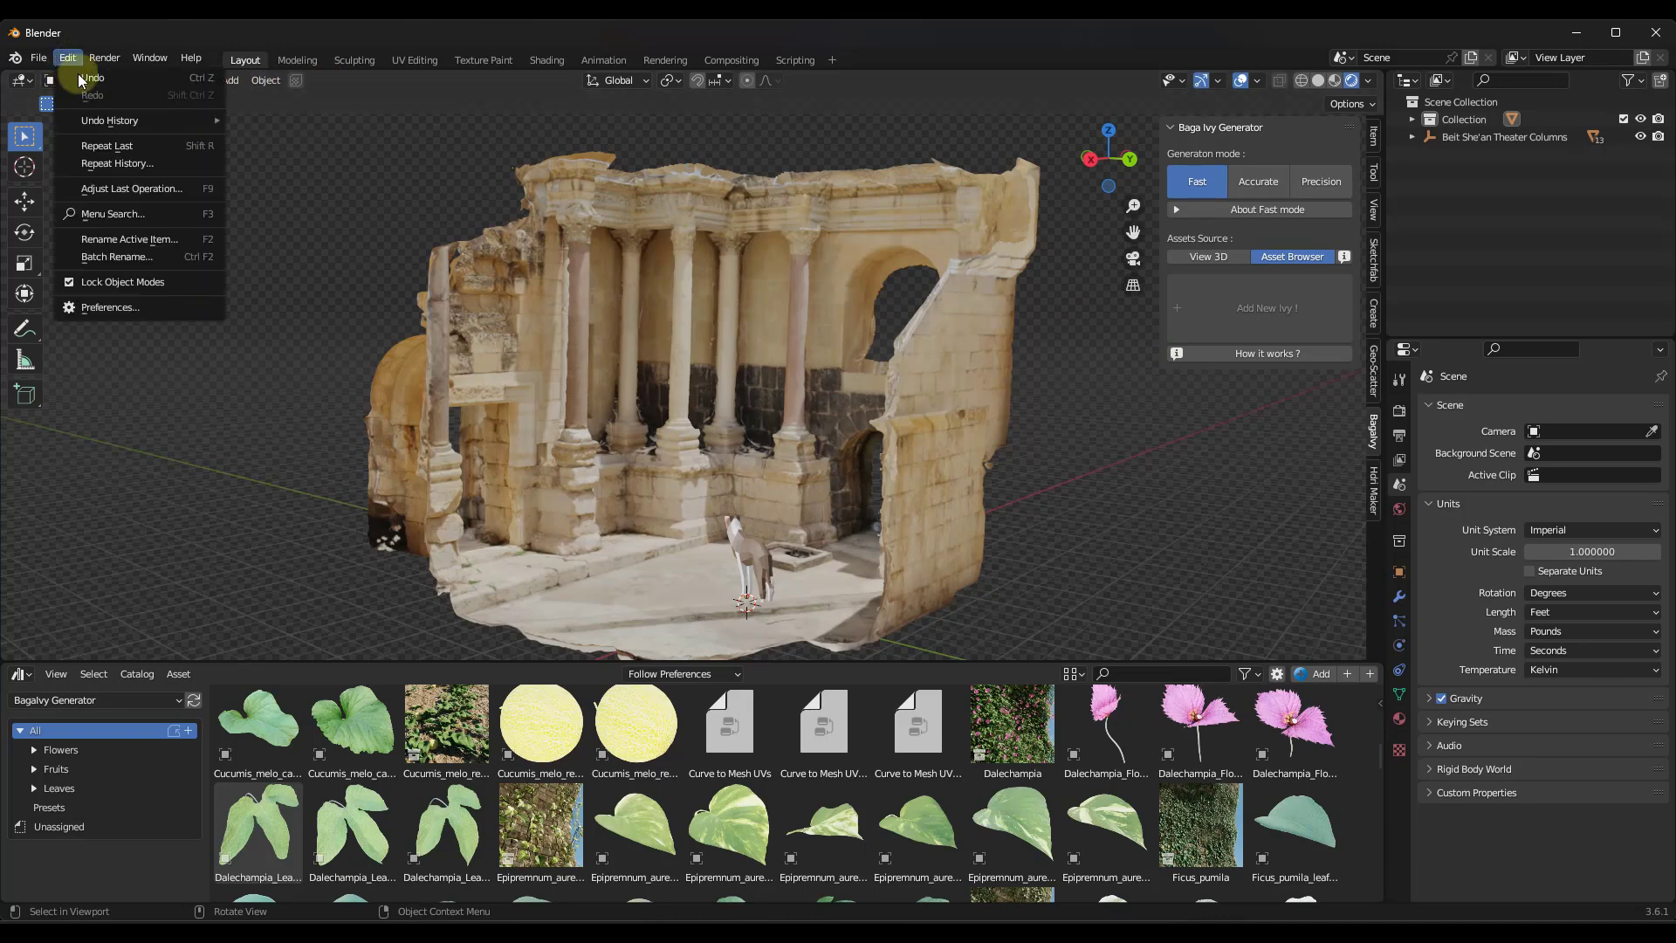
pyautogui.click(114, 307)
pyautogui.click(501, 113)
pyautogui.write('ba')
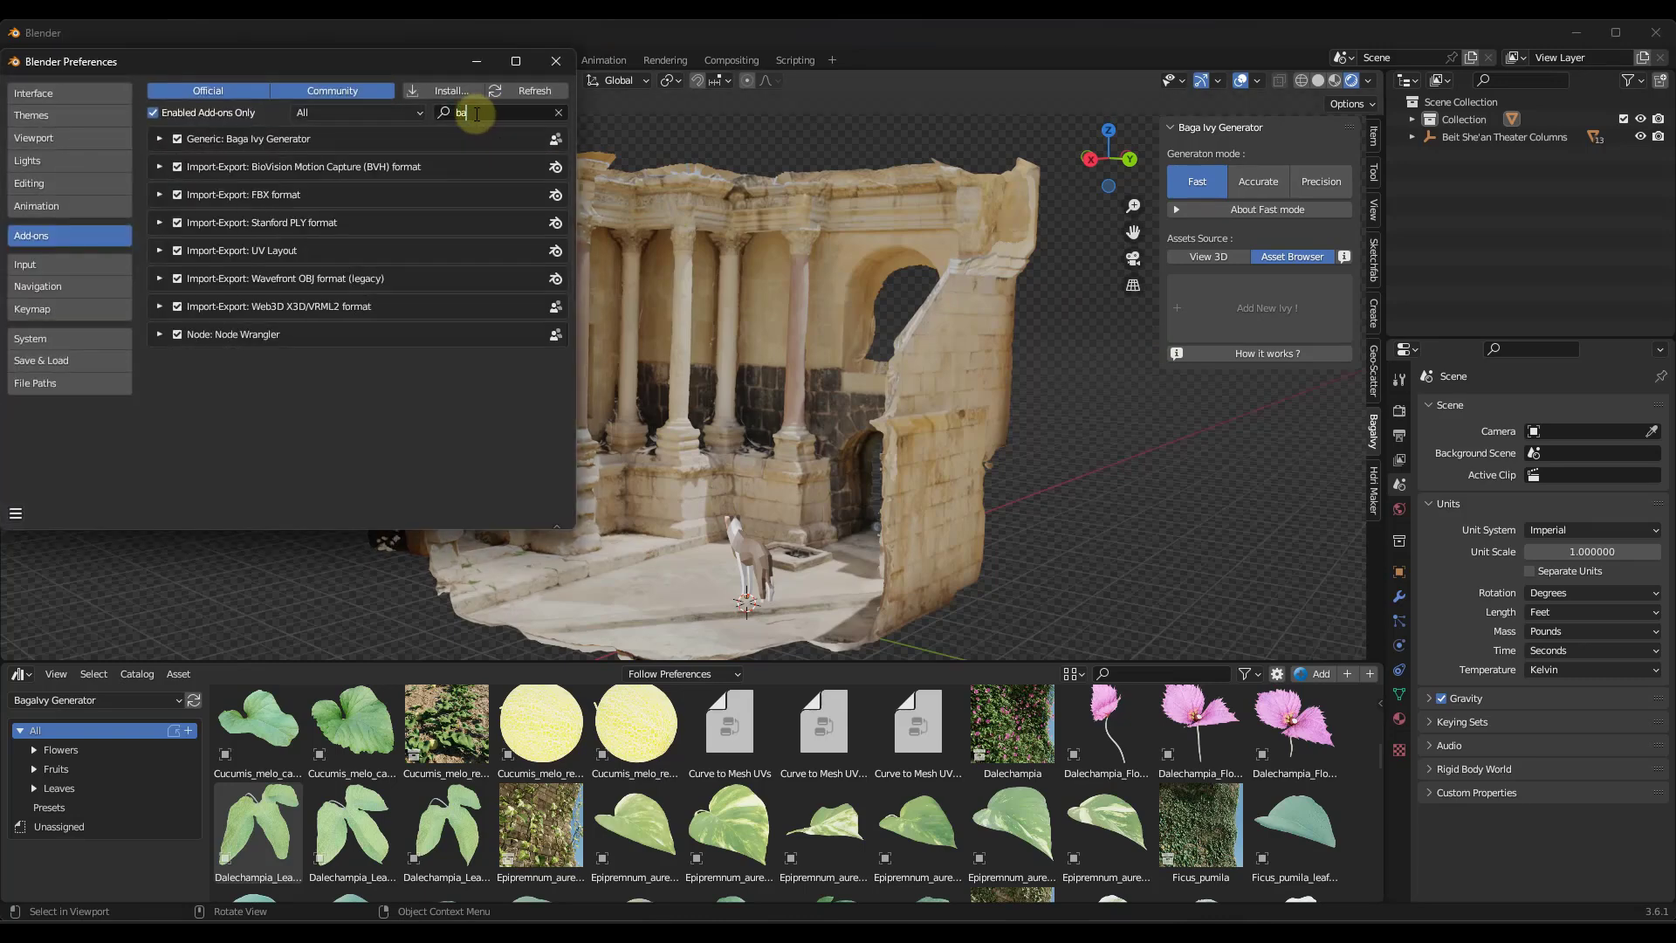
pyautogui.click(159, 138)
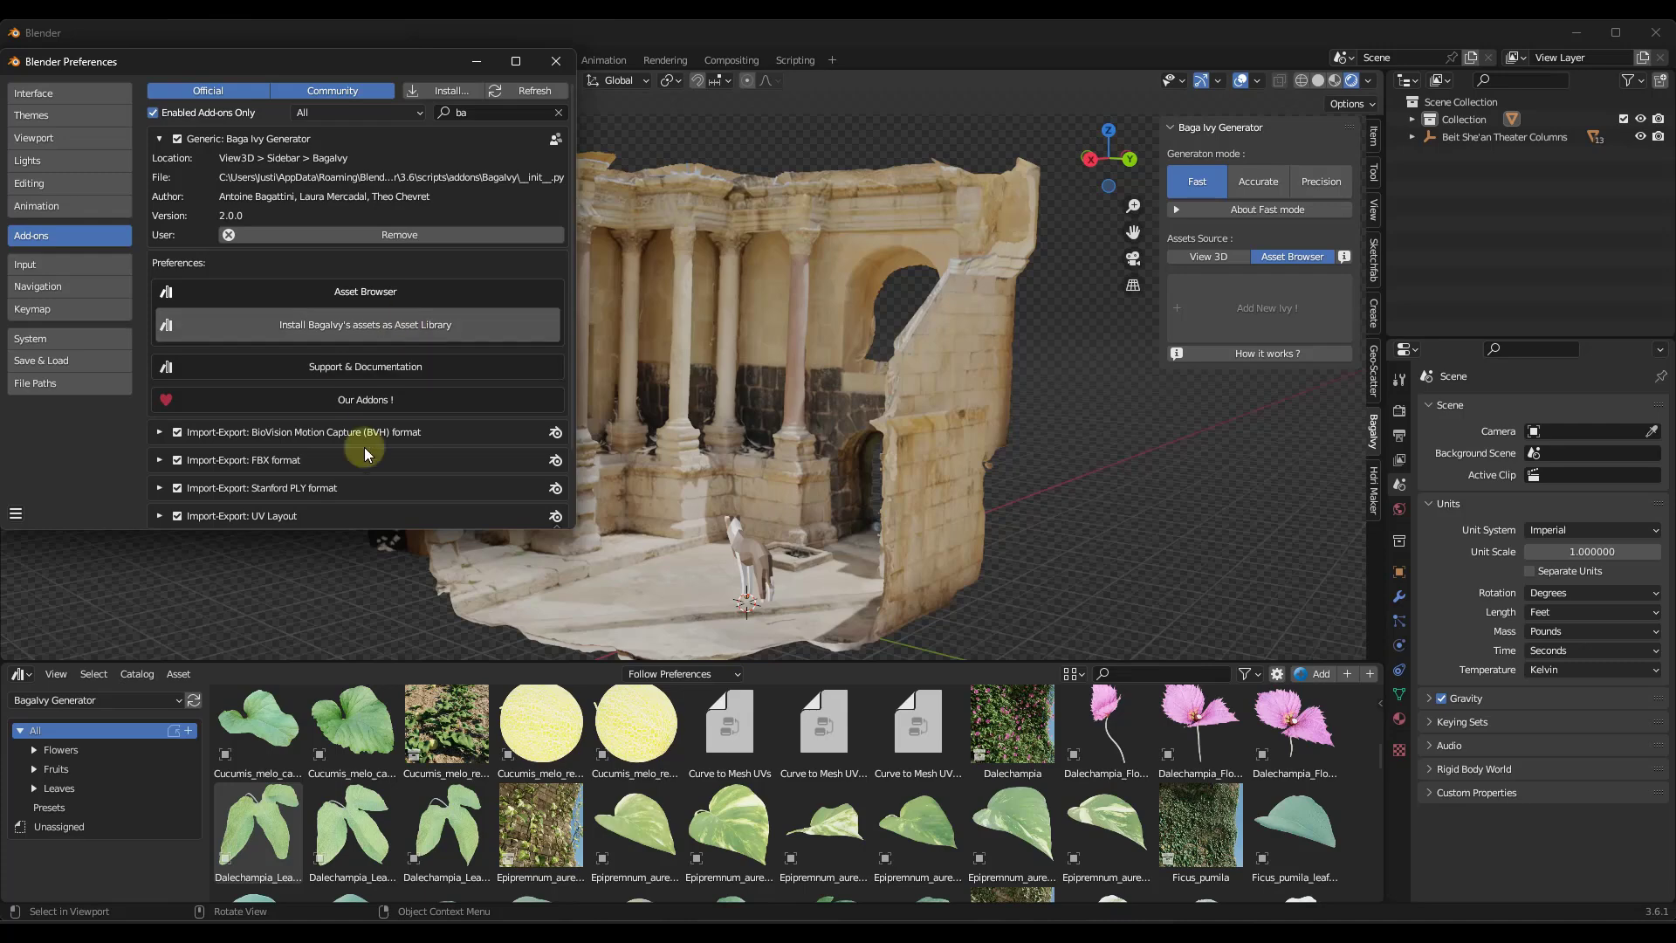
# Check the asset browser's list of available libraries, keep BagaIvy Generator, and close the preferences.
pyautogui.click(128, 700)
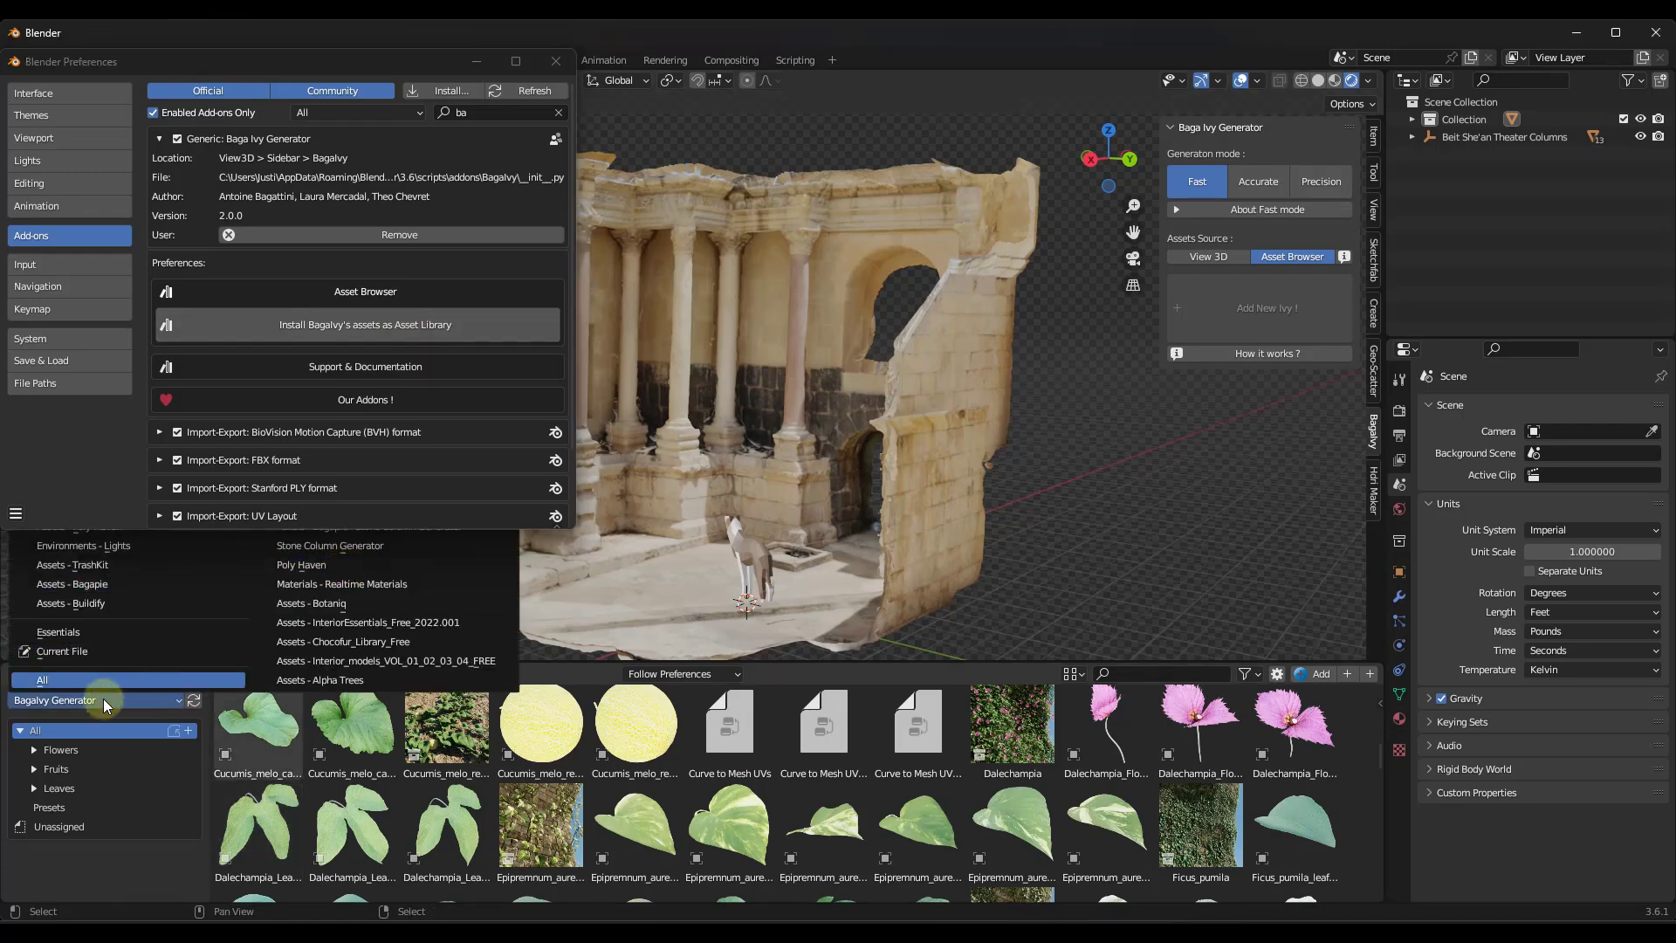
pyautogui.click(98, 699)
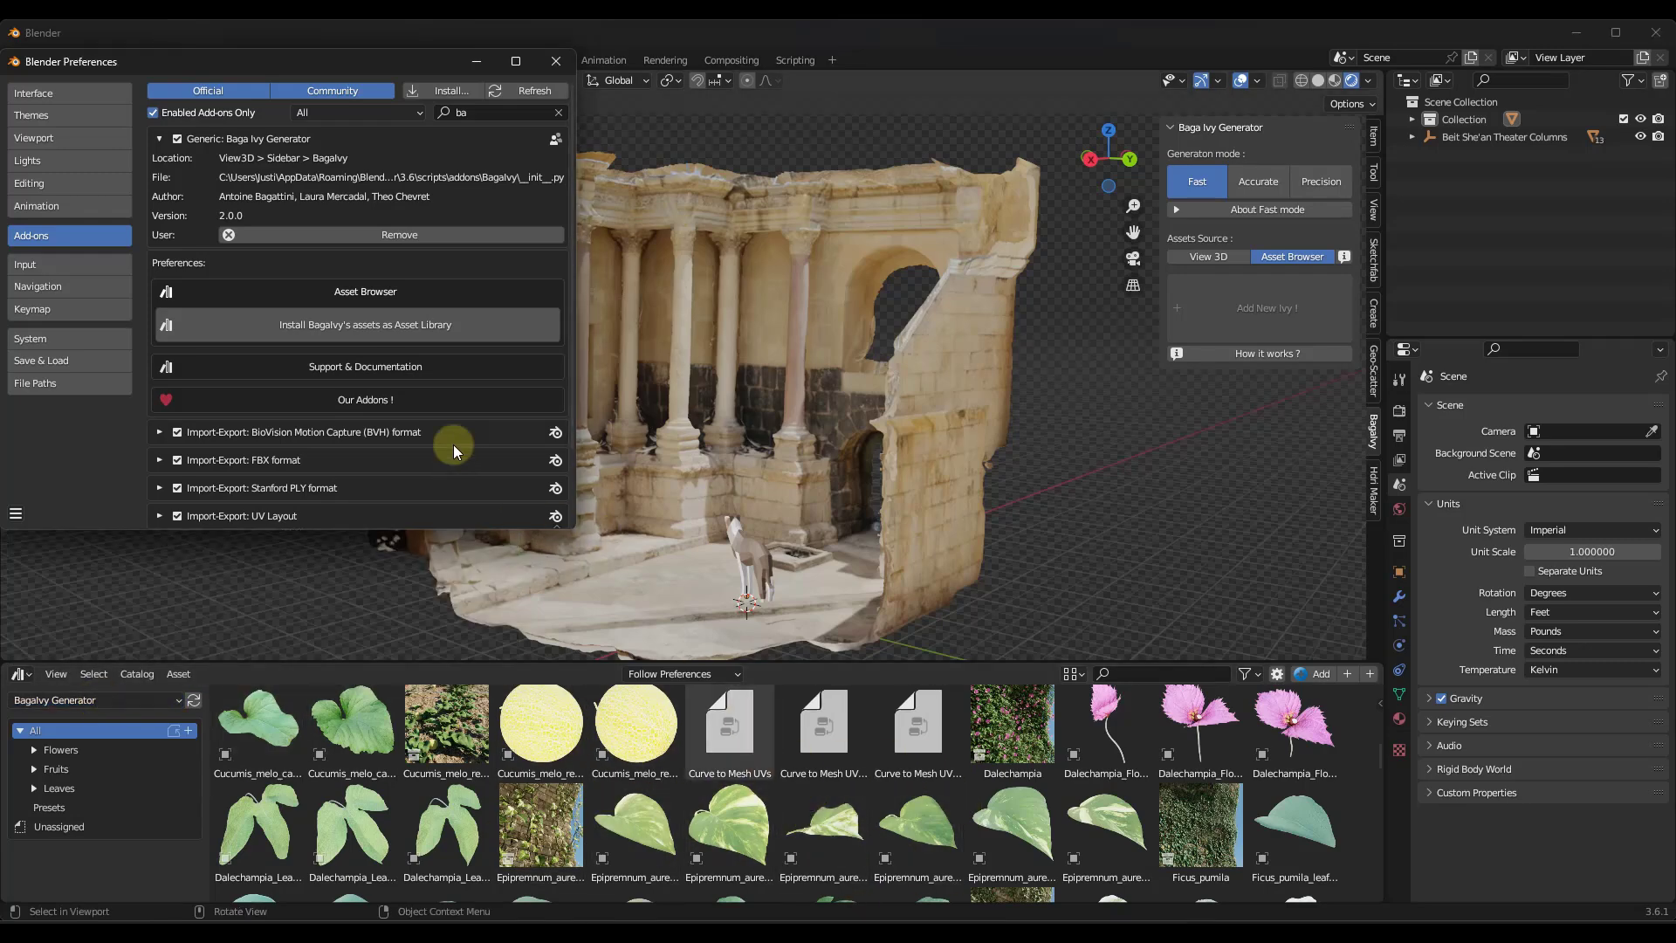
pyautogui.click(556, 62)
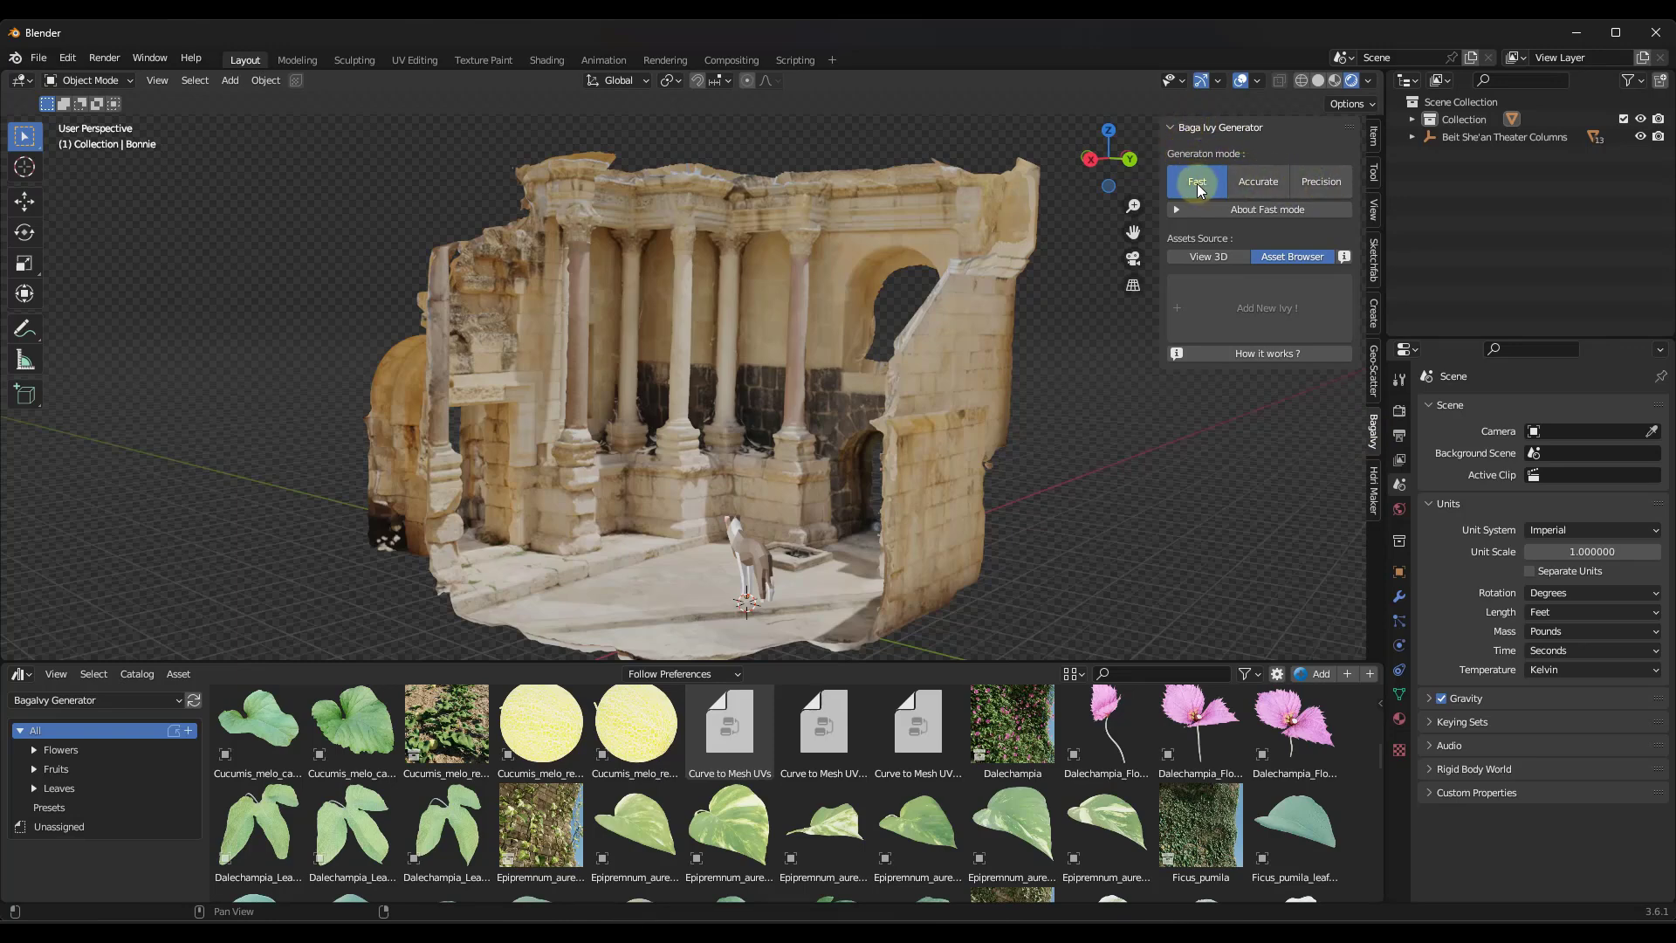
# Read the descriptions of the Precision and Accurate generator modes, and return to Fast mode.
pyautogui.click(1252, 188)
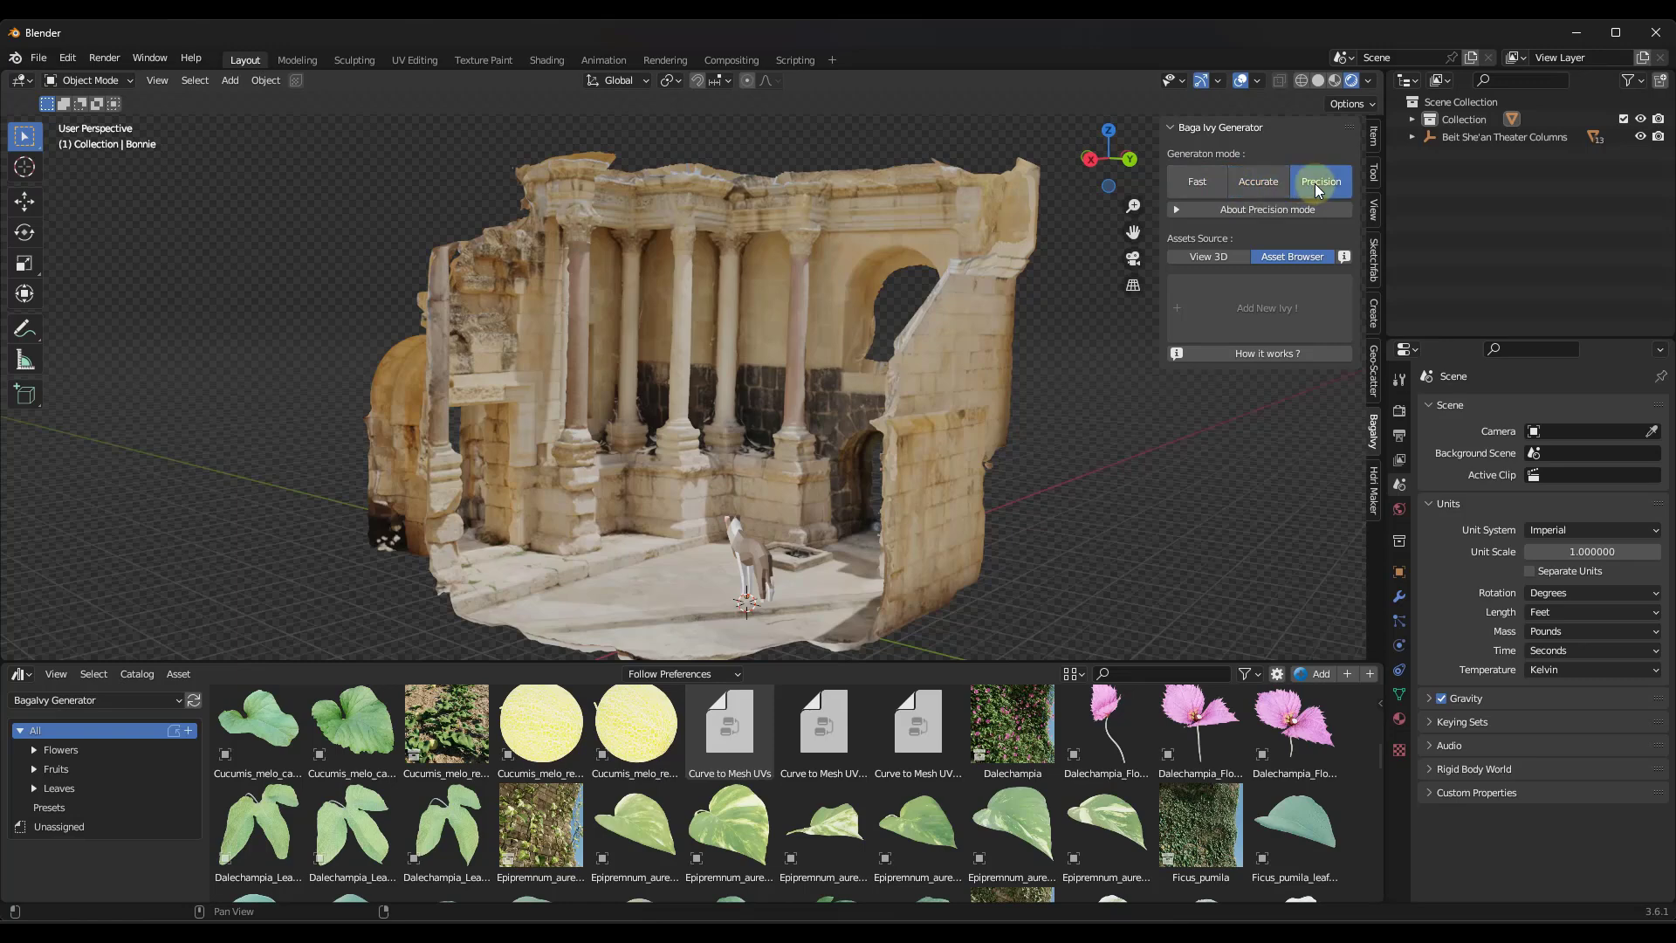
pyautogui.click(1315, 184)
pyautogui.click(1253, 214)
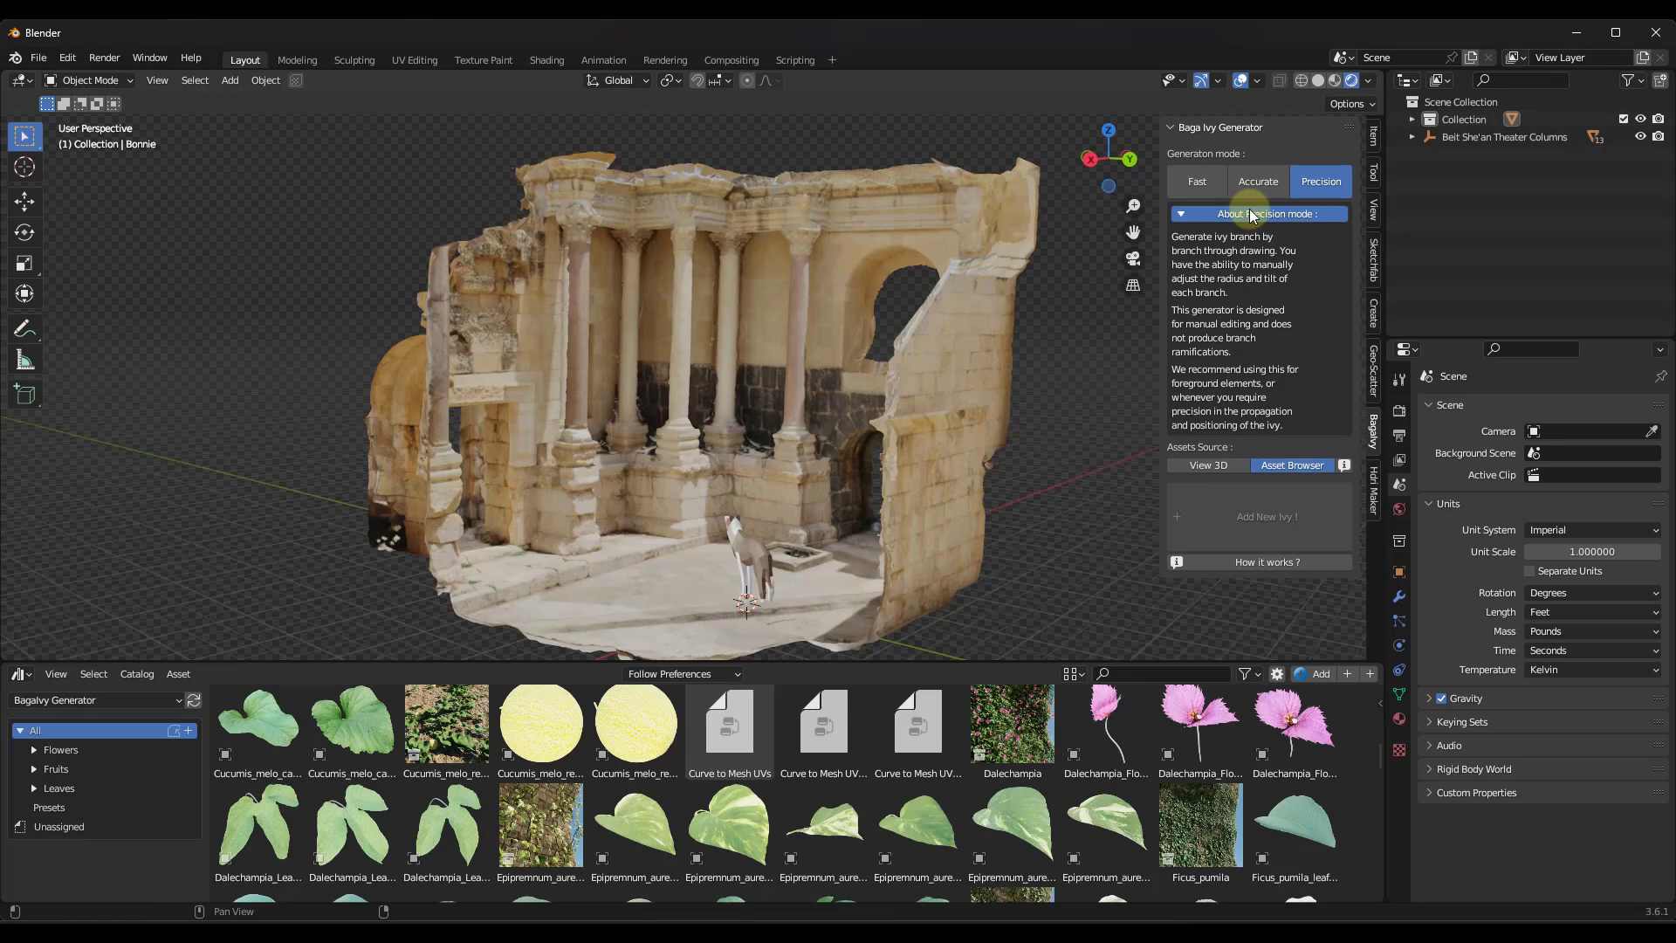
pyautogui.click(1257, 181)
pyautogui.click(1254, 215)
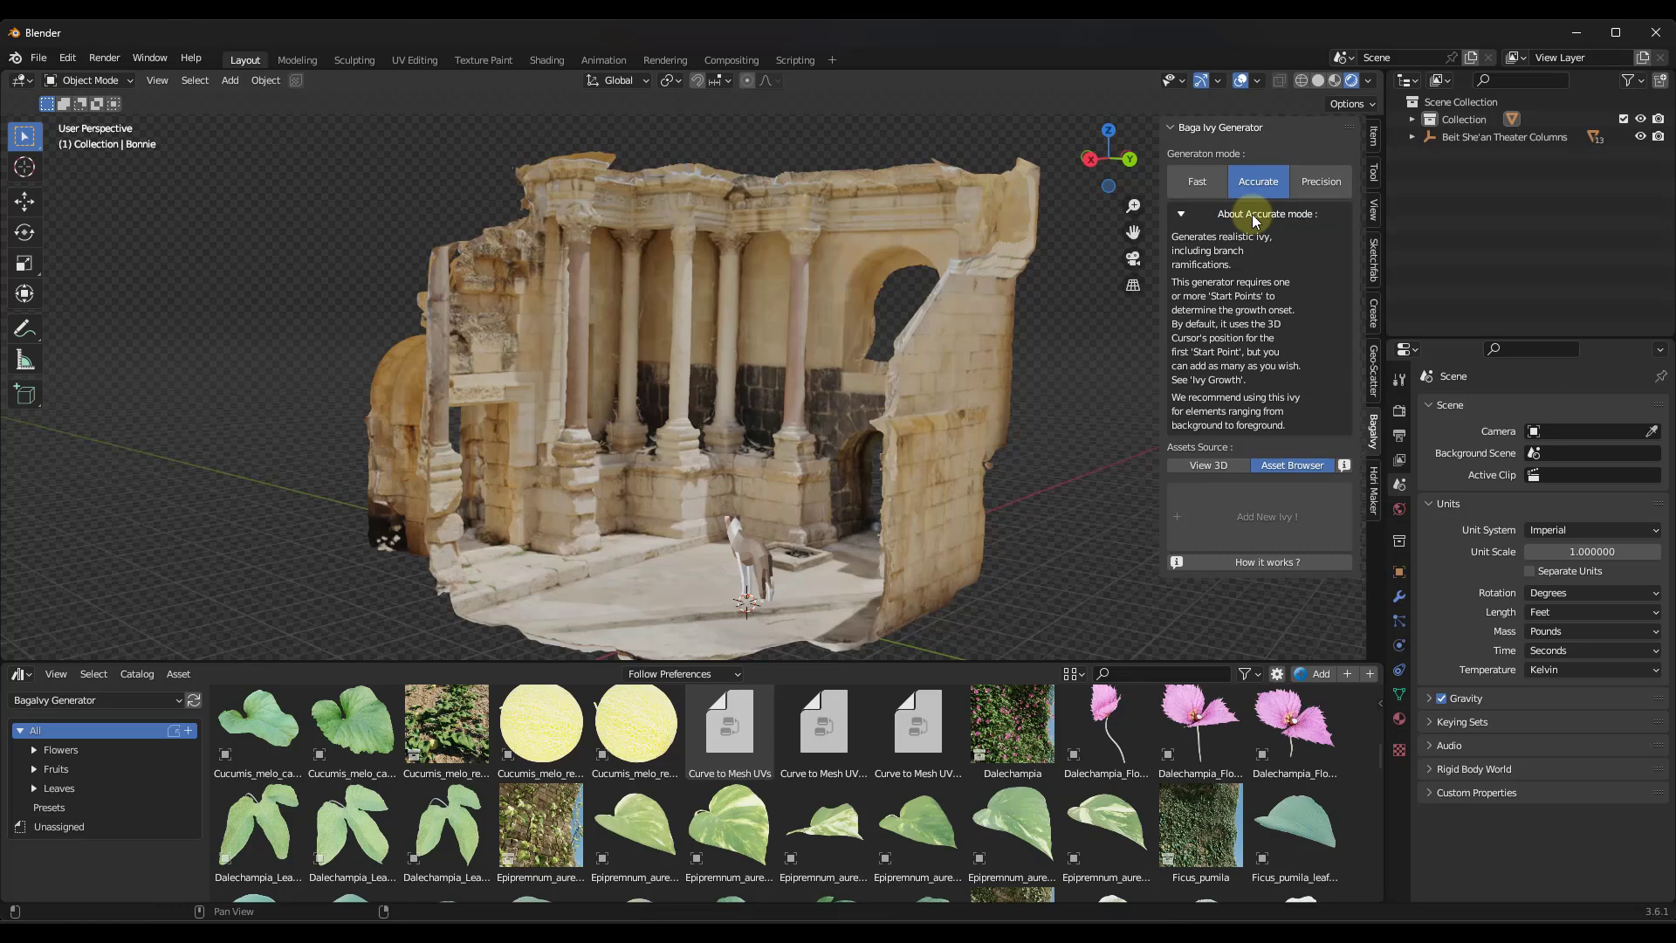
pyautogui.click(1252, 214)
pyautogui.click(1196, 182)
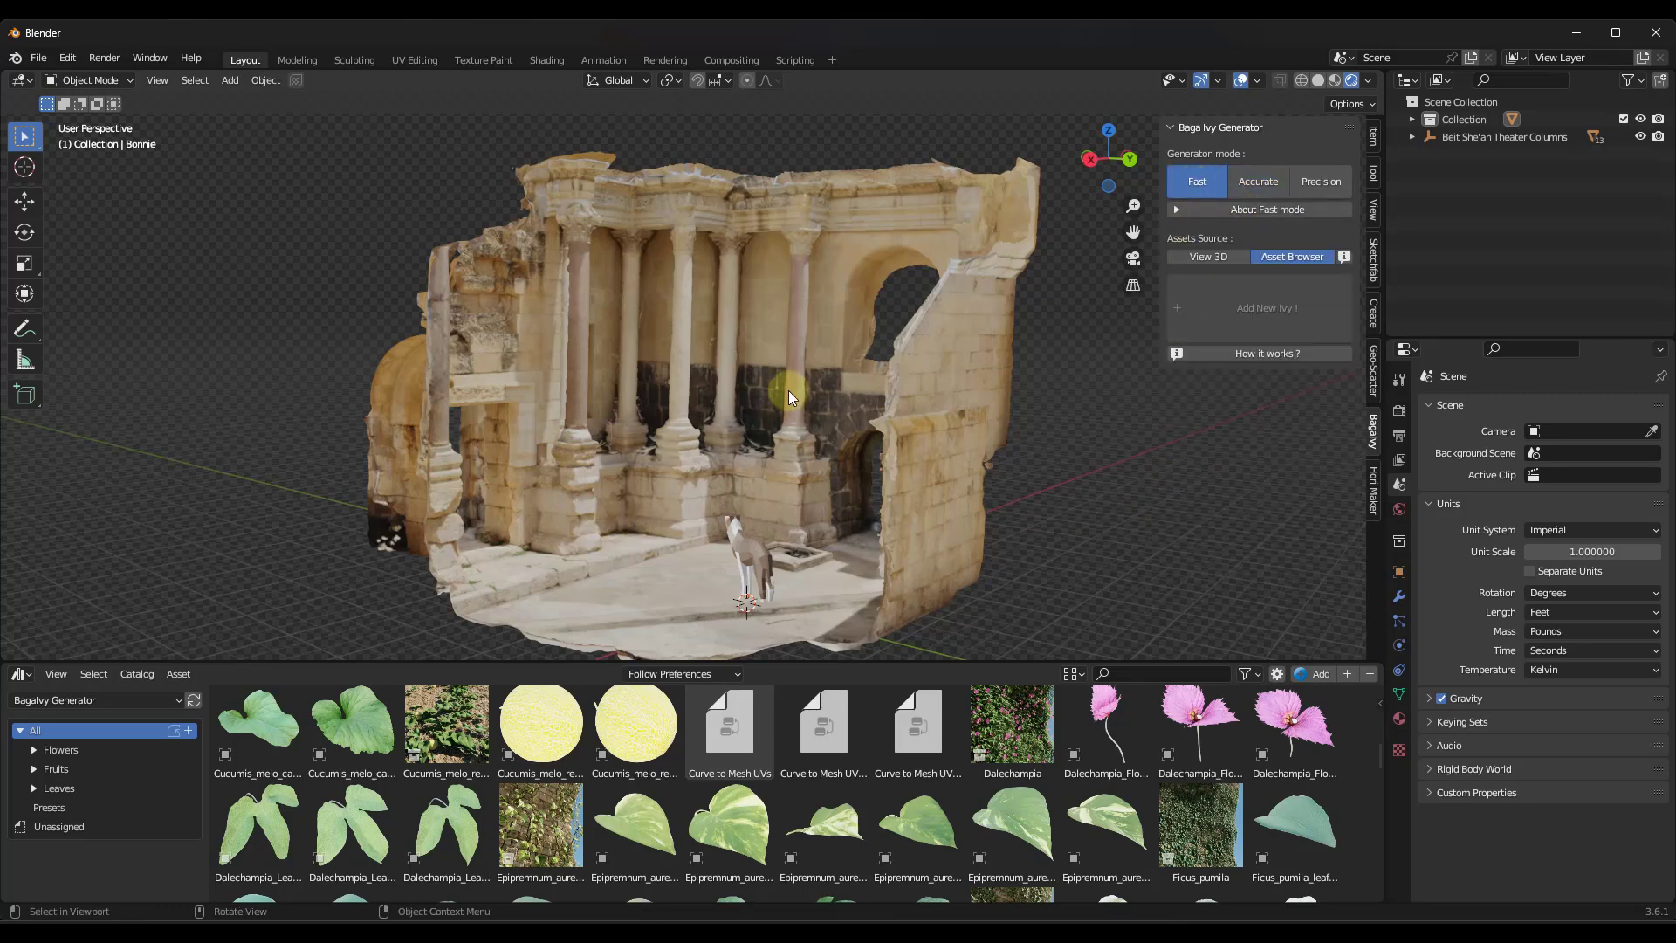
# Try View 3D as the ivy assets source, and switch back to Asset Browser.
pyautogui.scroll(2, 752, 292)
pyautogui.moveTo(712, 376); pyautogui.dragTo(721, 371, button='middle')
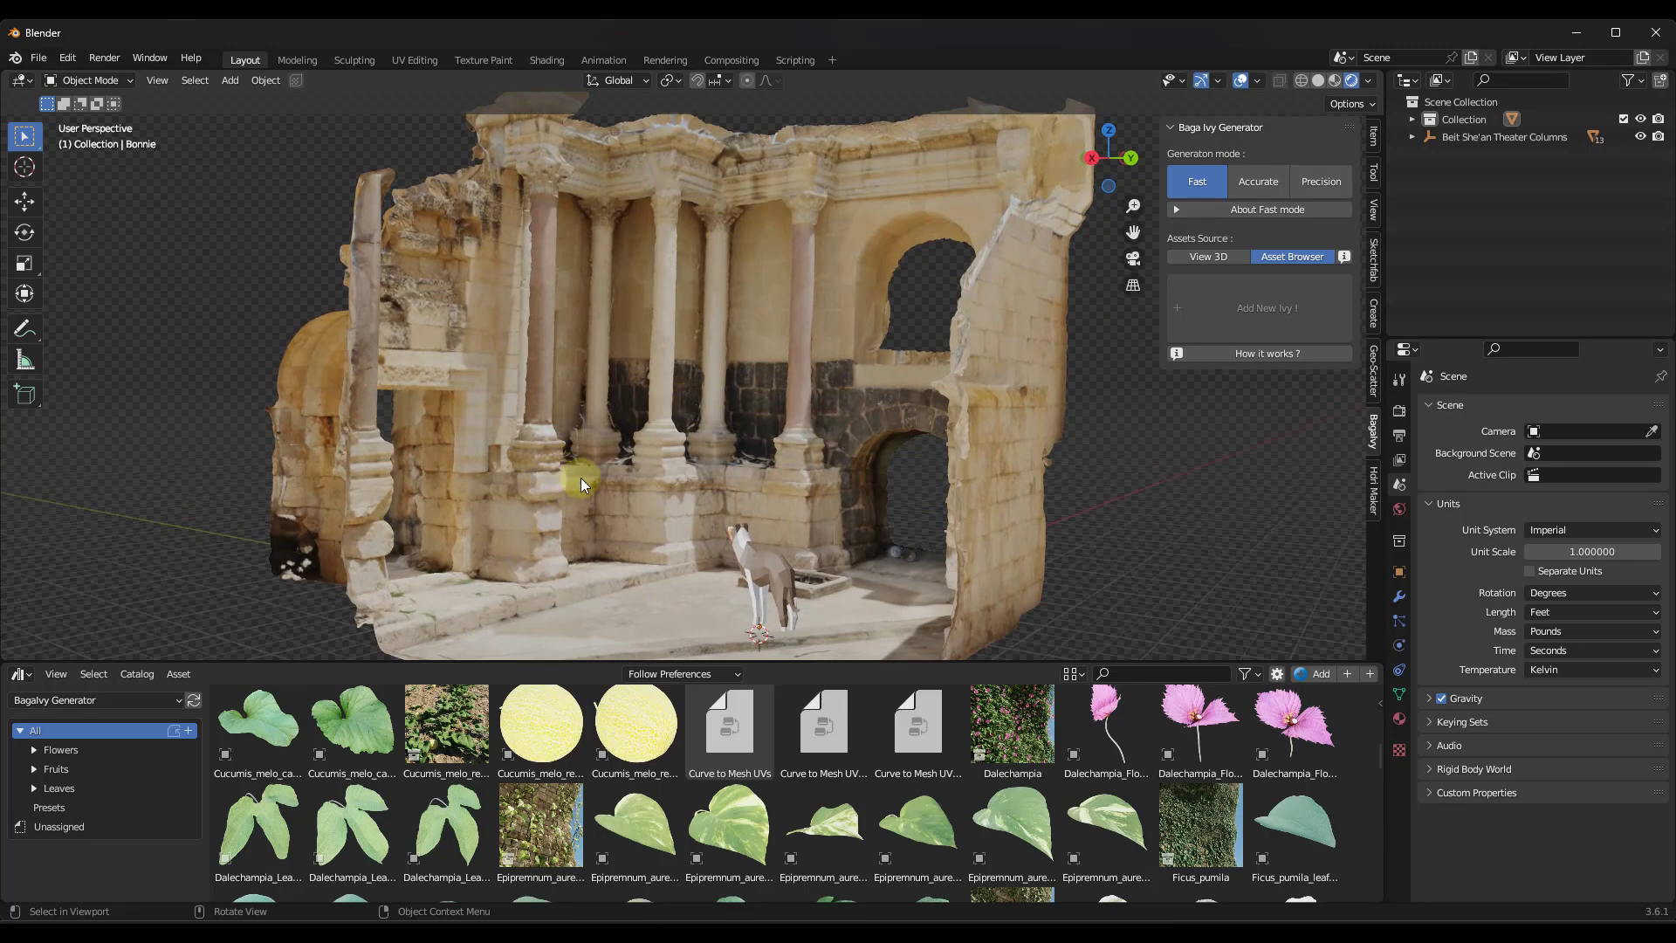
pyautogui.click(1205, 257)
pyautogui.click(1277, 258)
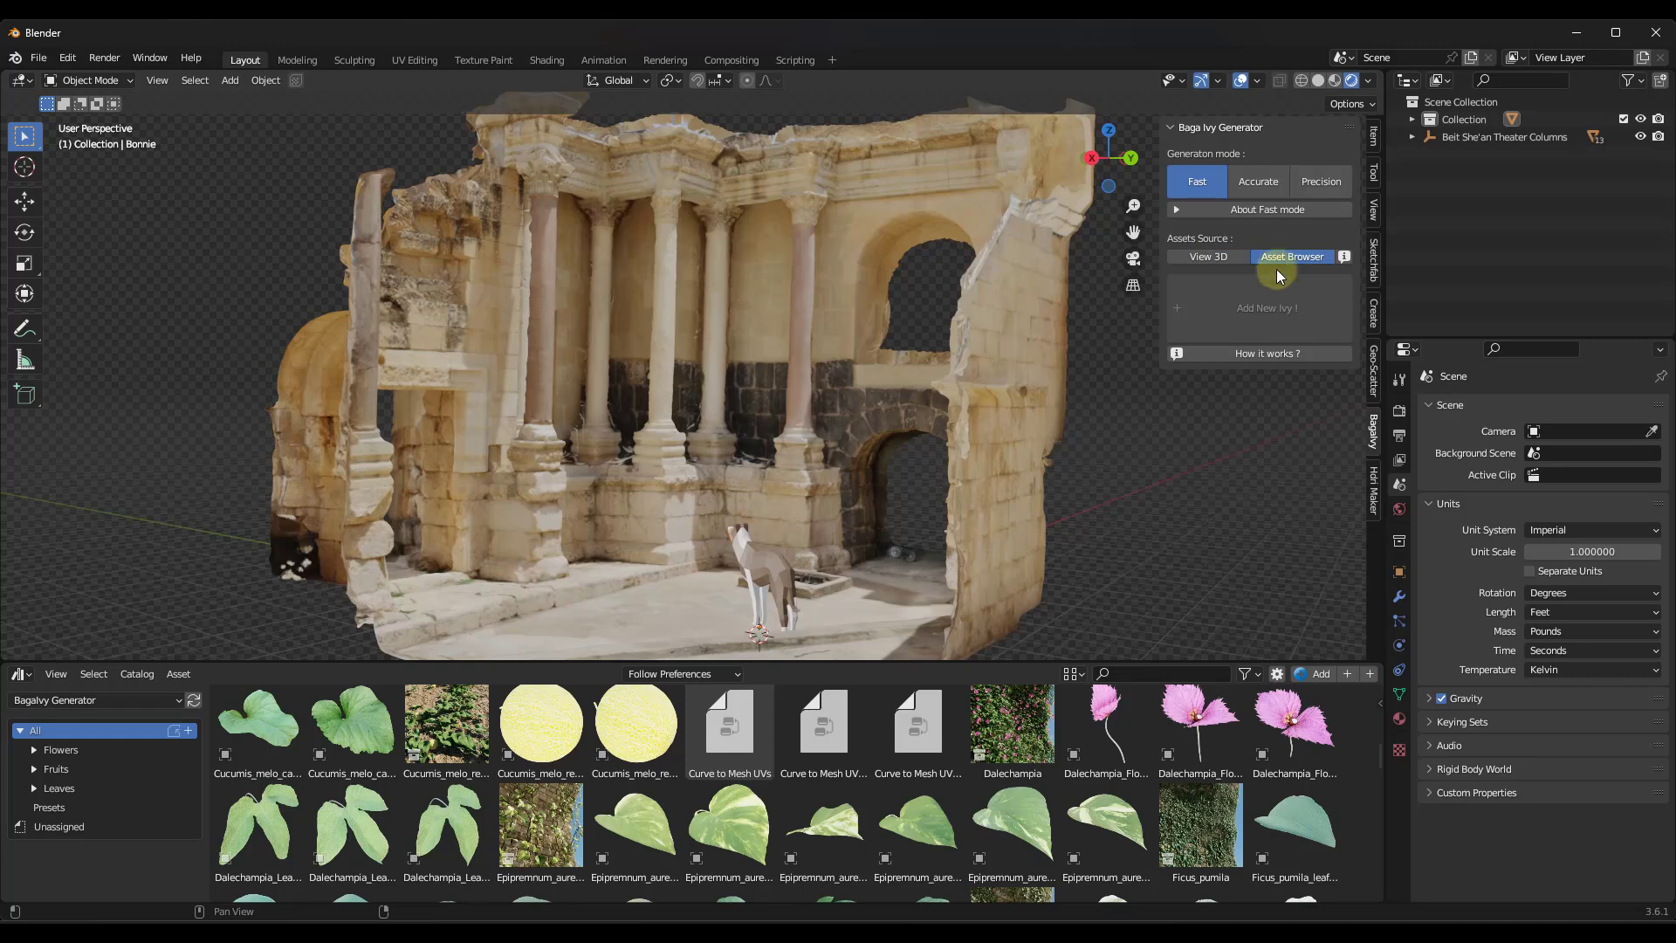
# Show only the Presets catalog of the BagaIvy Generator library and enlarge the asset browser to look through the ivy presets.
pyautogui.scroll(-2, 625, 776)
pyautogui.scroll(-10, 625, 777)
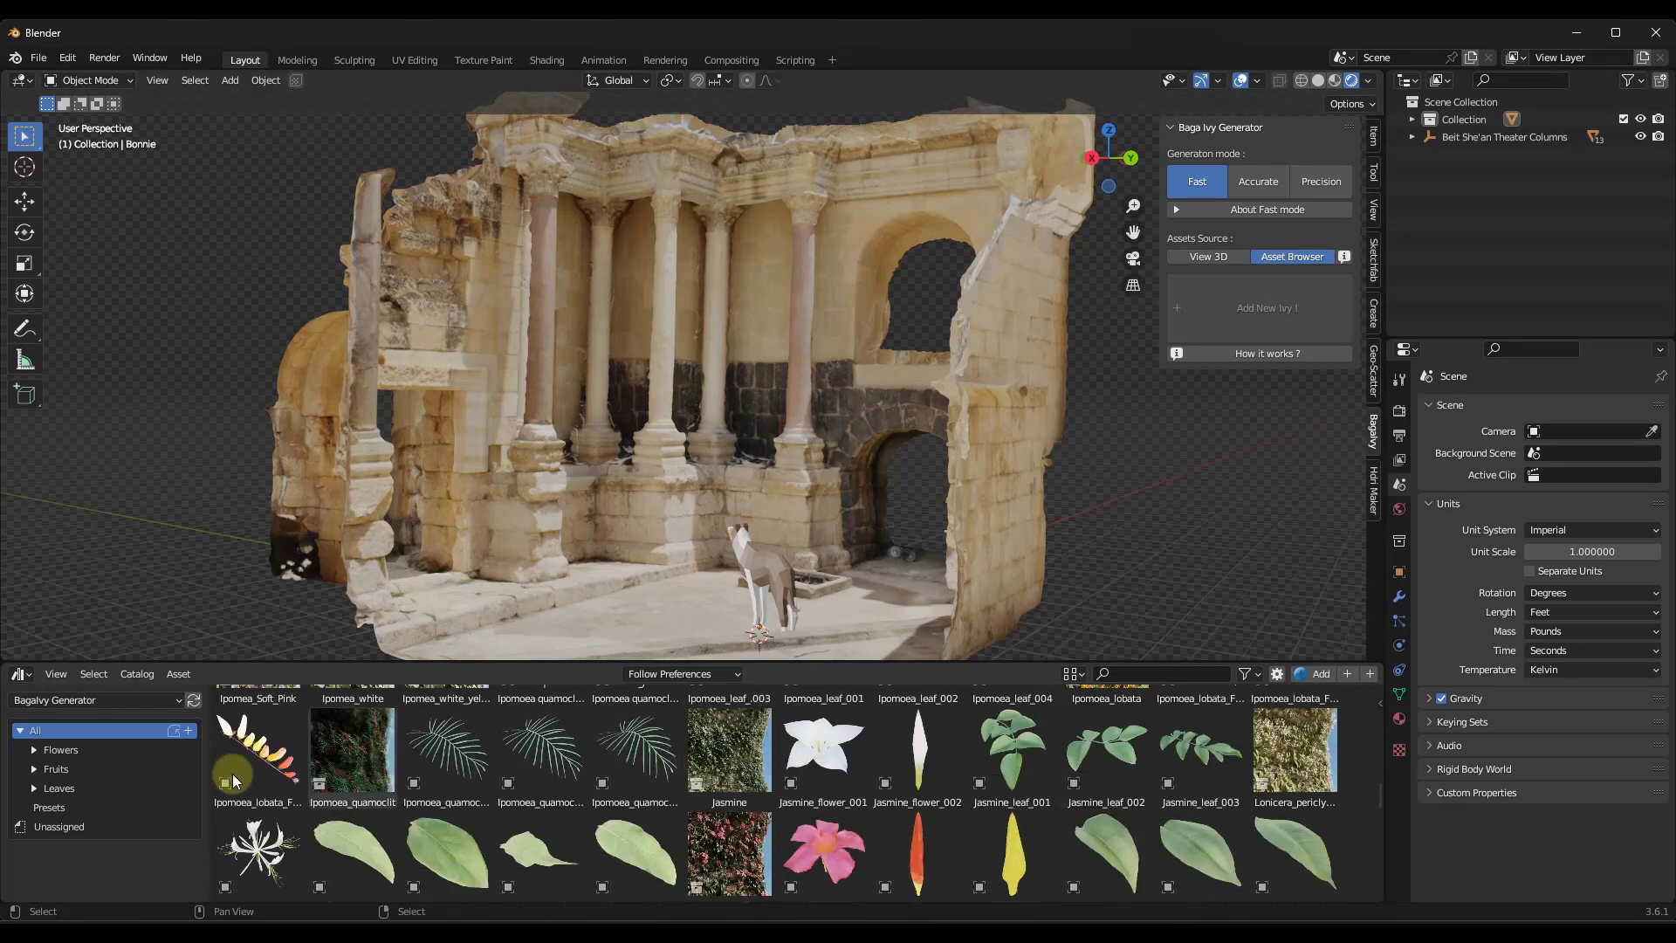
pyautogui.click(69, 807)
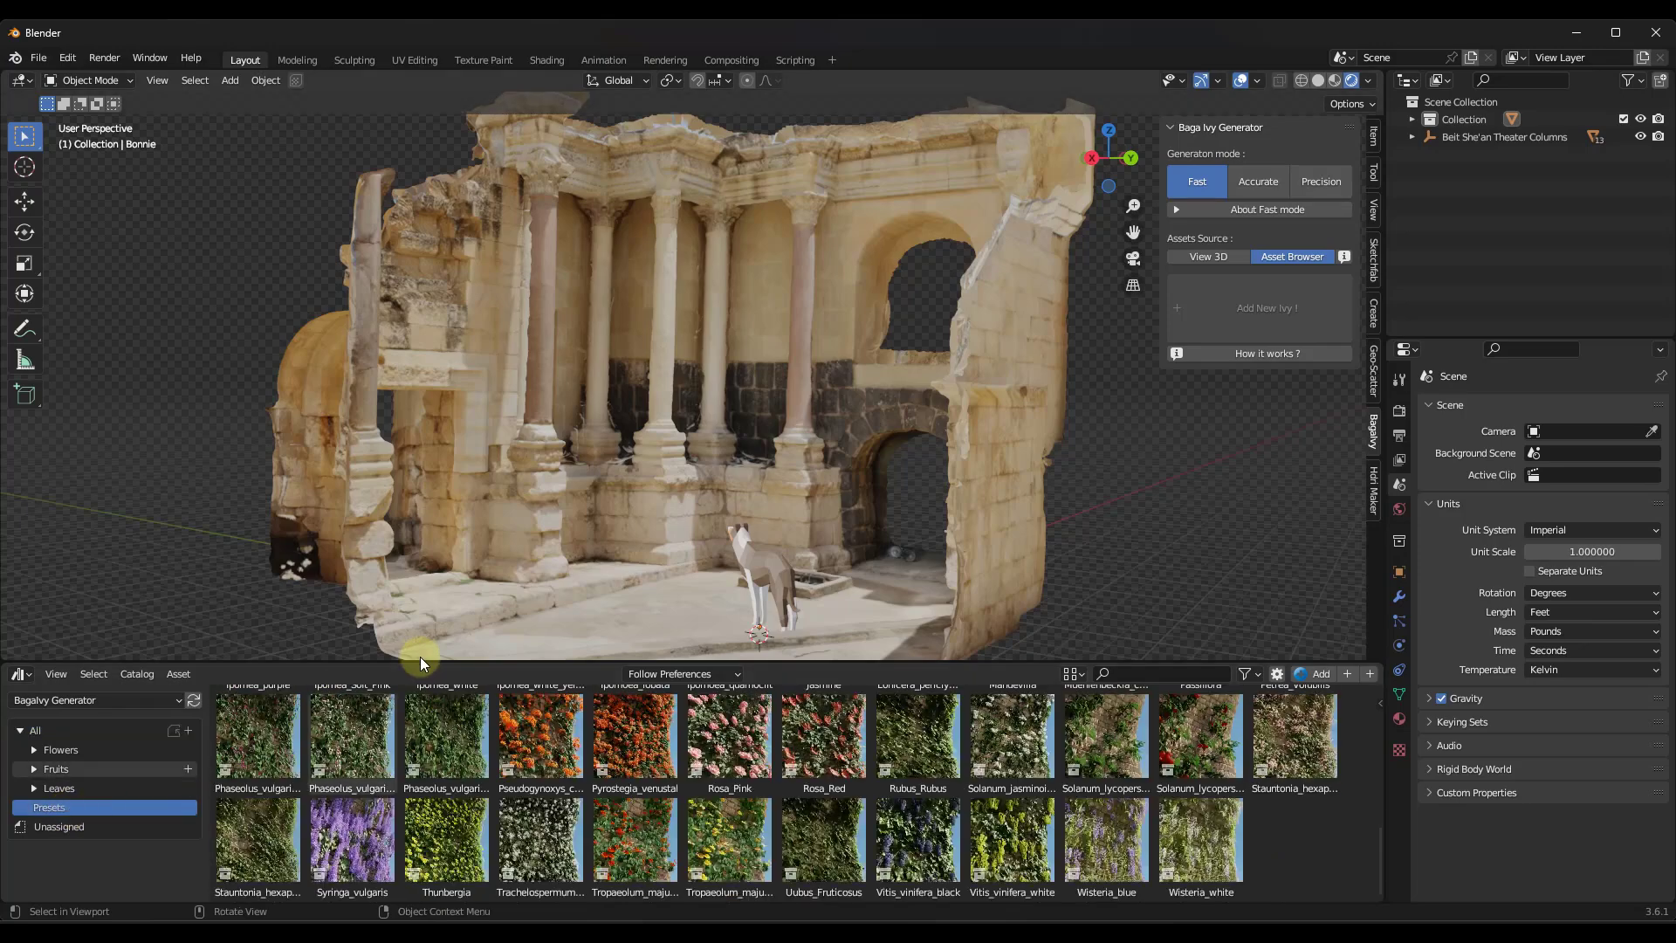
pyautogui.moveTo(420, 661); pyautogui.dragTo(475, 323)
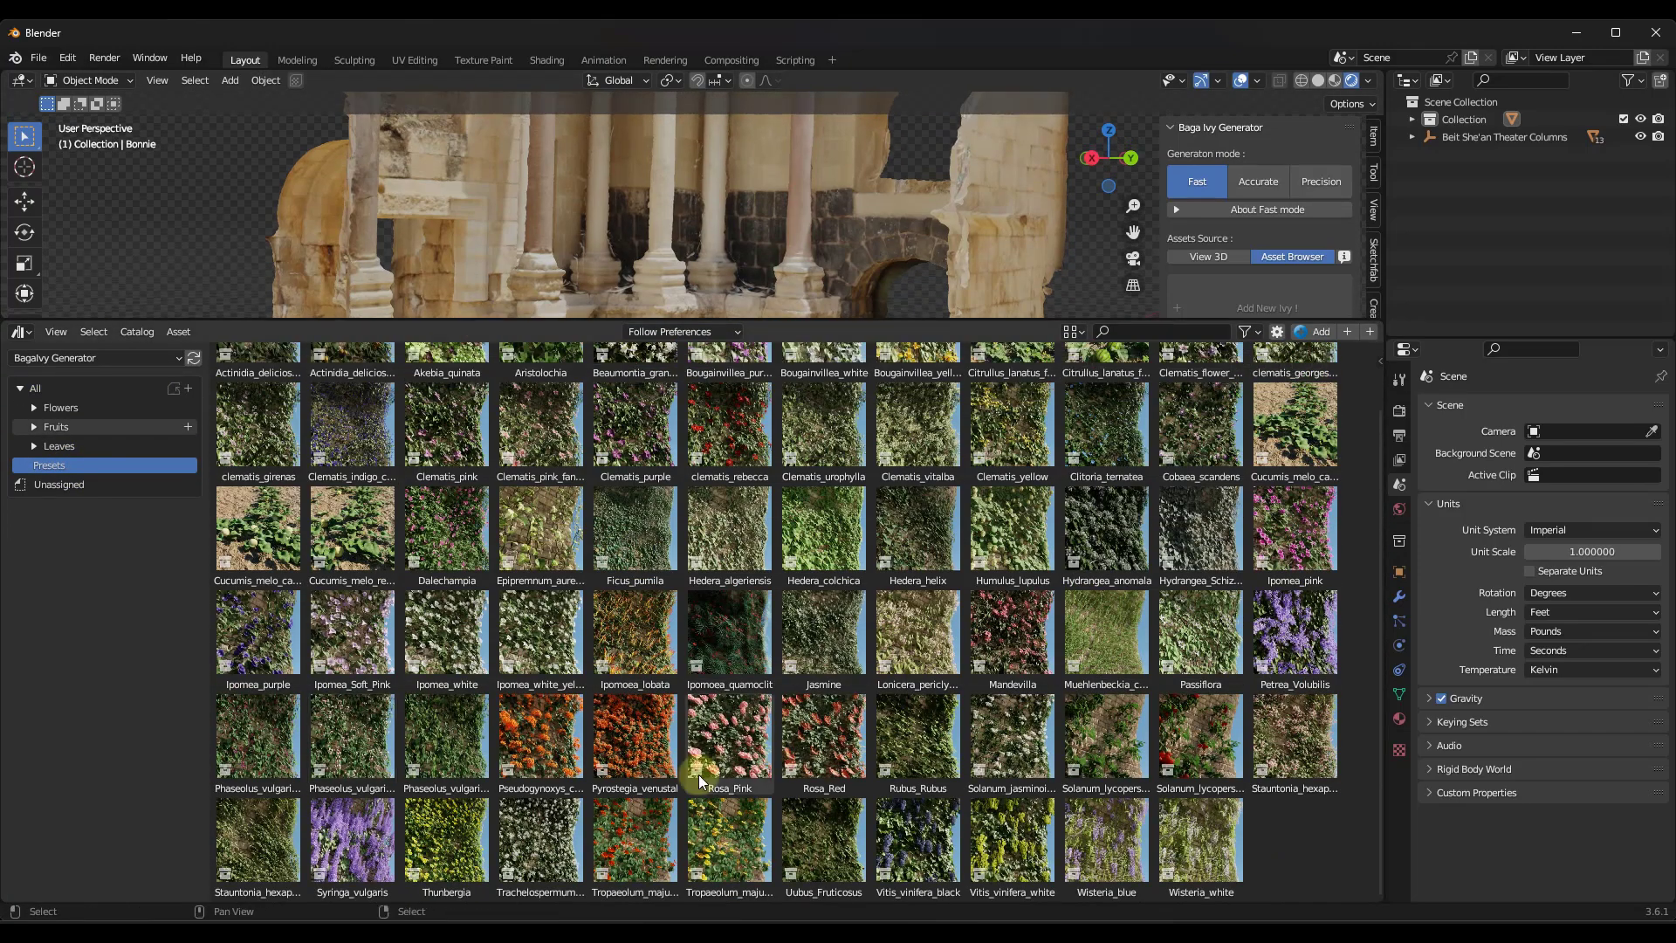
pyautogui.scroll(2, 699, 751)
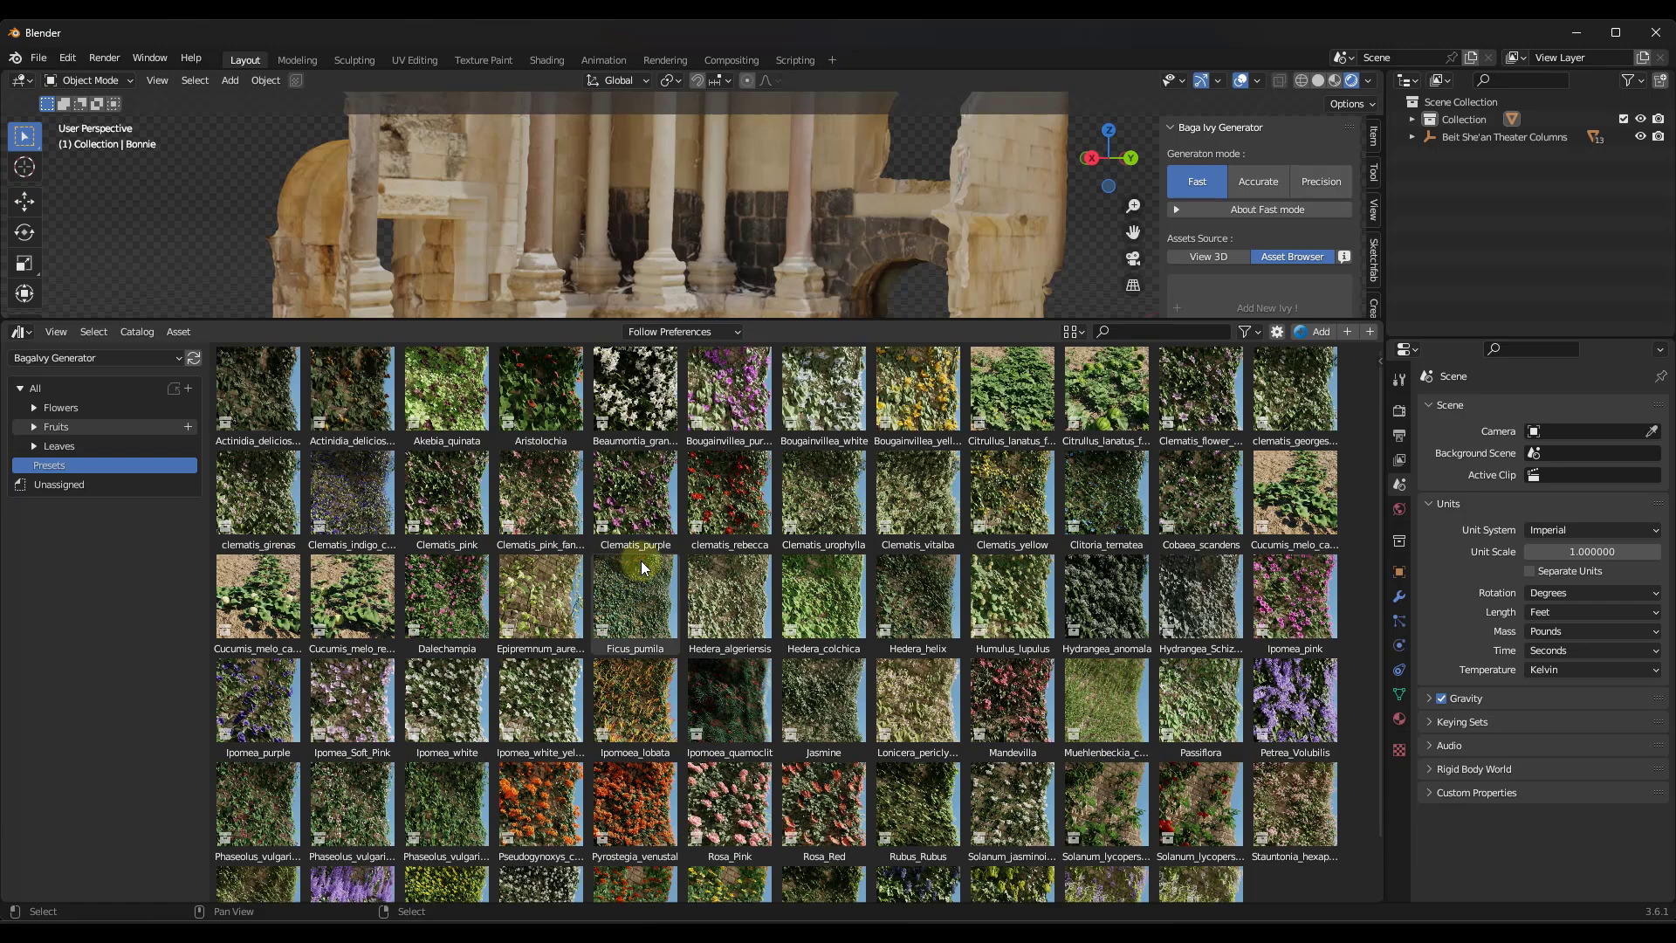
pyautogui.scroll(-2, 643, 558)
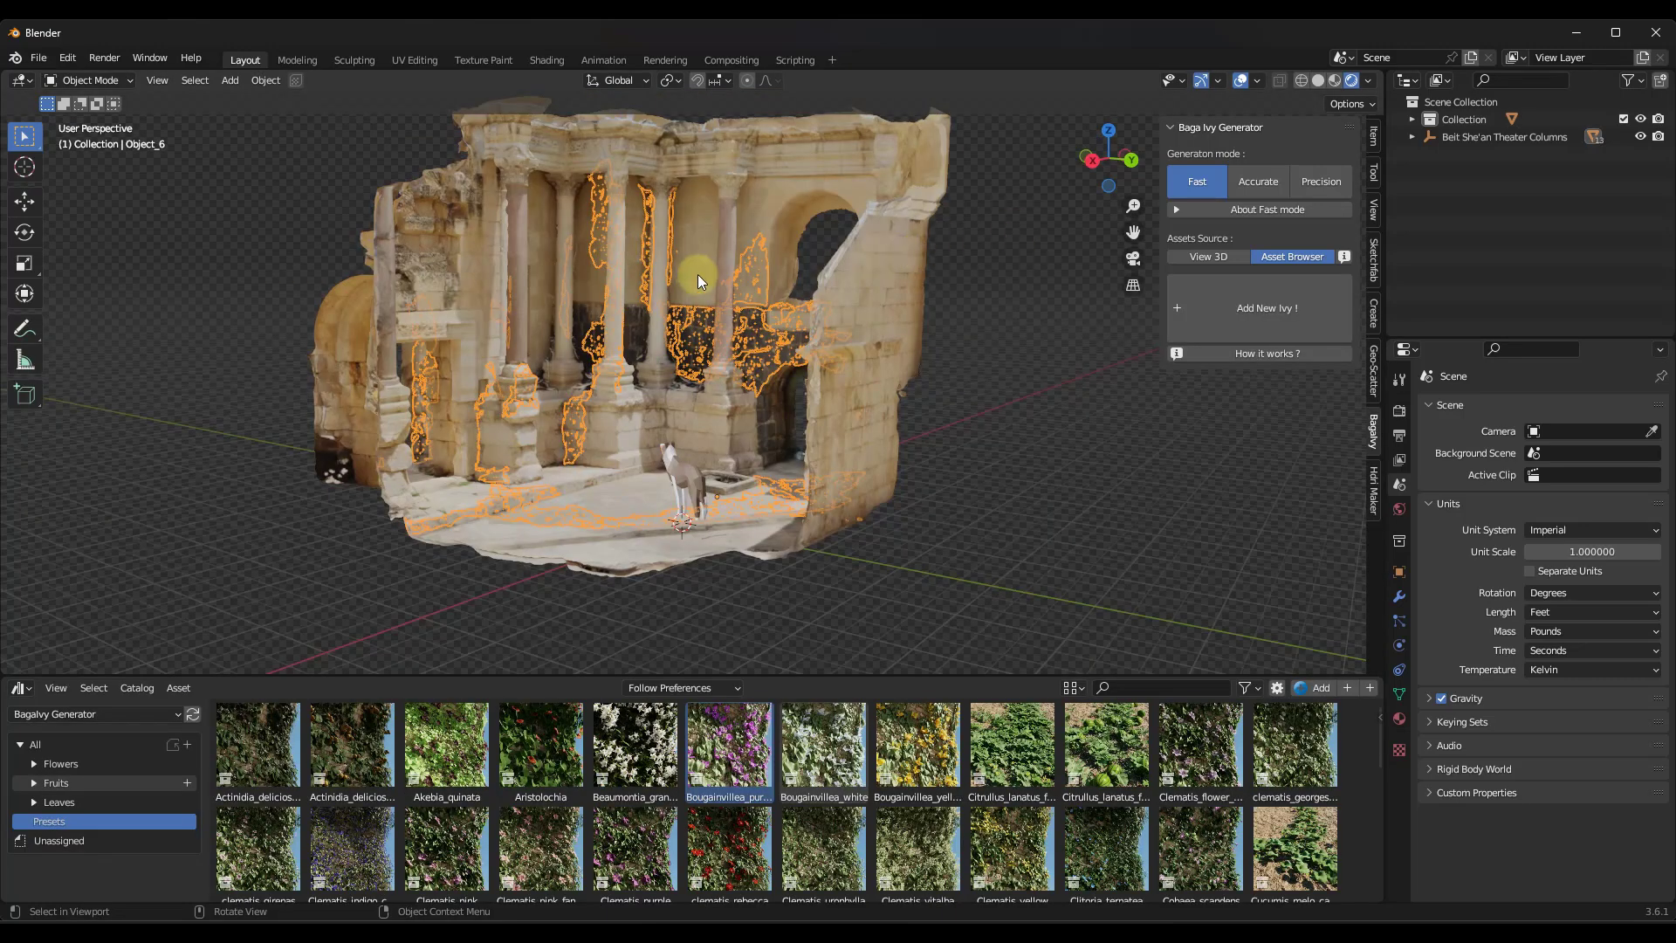
# Select all the parts of the theater model, and narrow the selection to one mesh piece behind the columns.
pyautogui.moveTo(699, 276); pyautogui.dragTo(699, 312, button='middle')
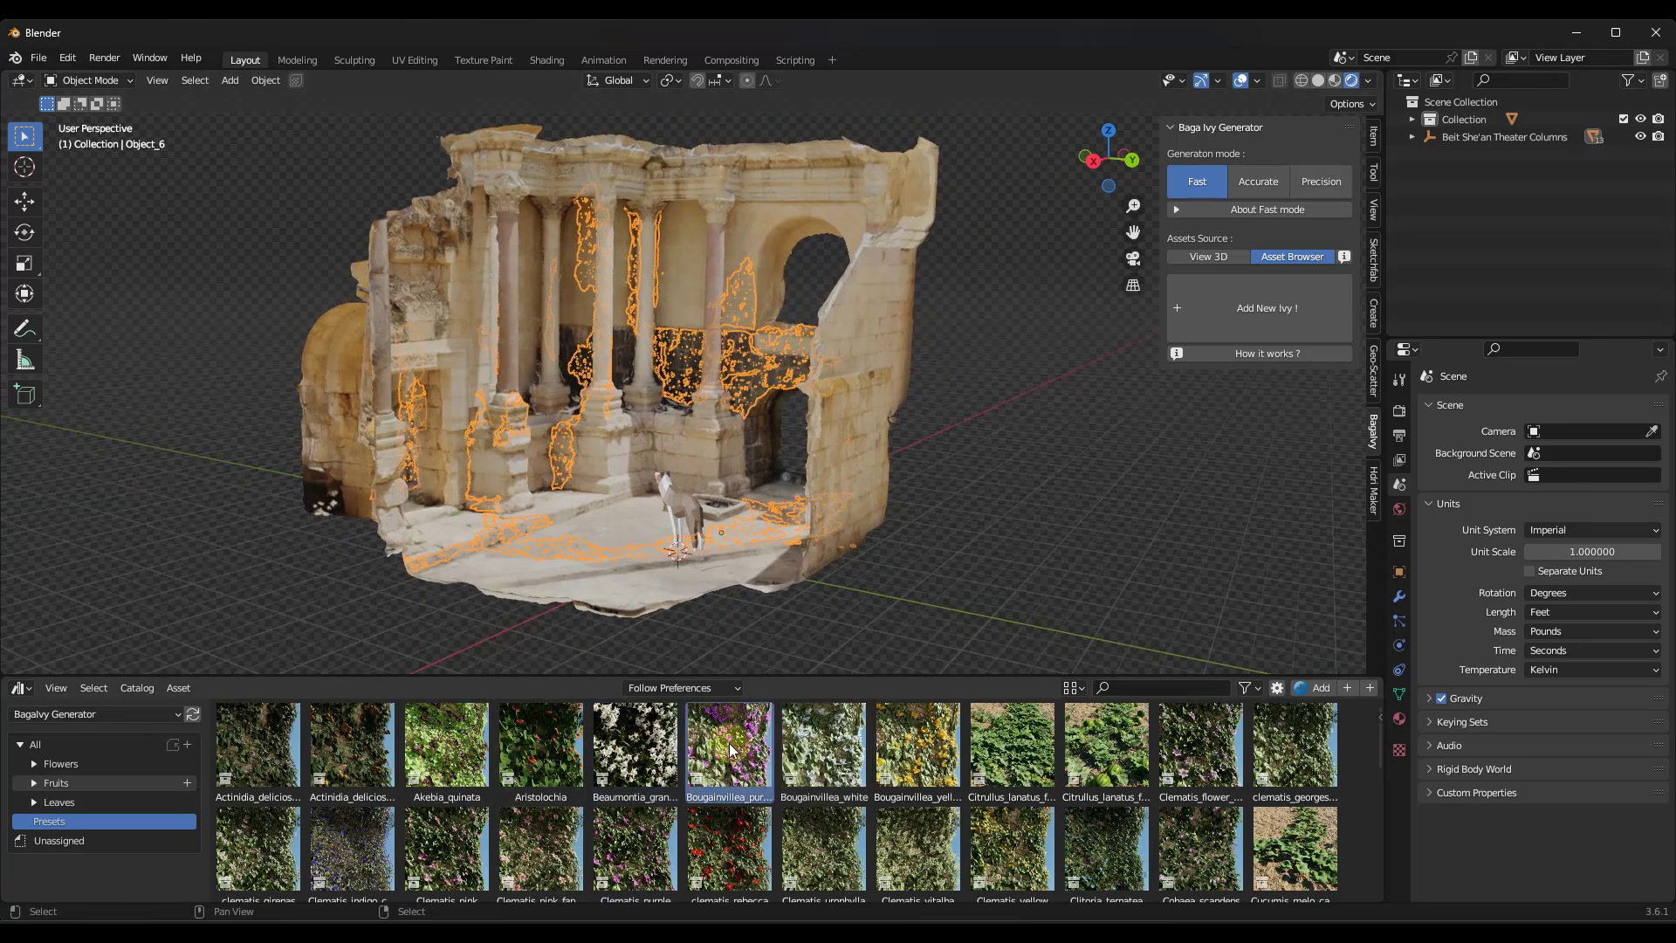
pyautogui.click(1276, 318)
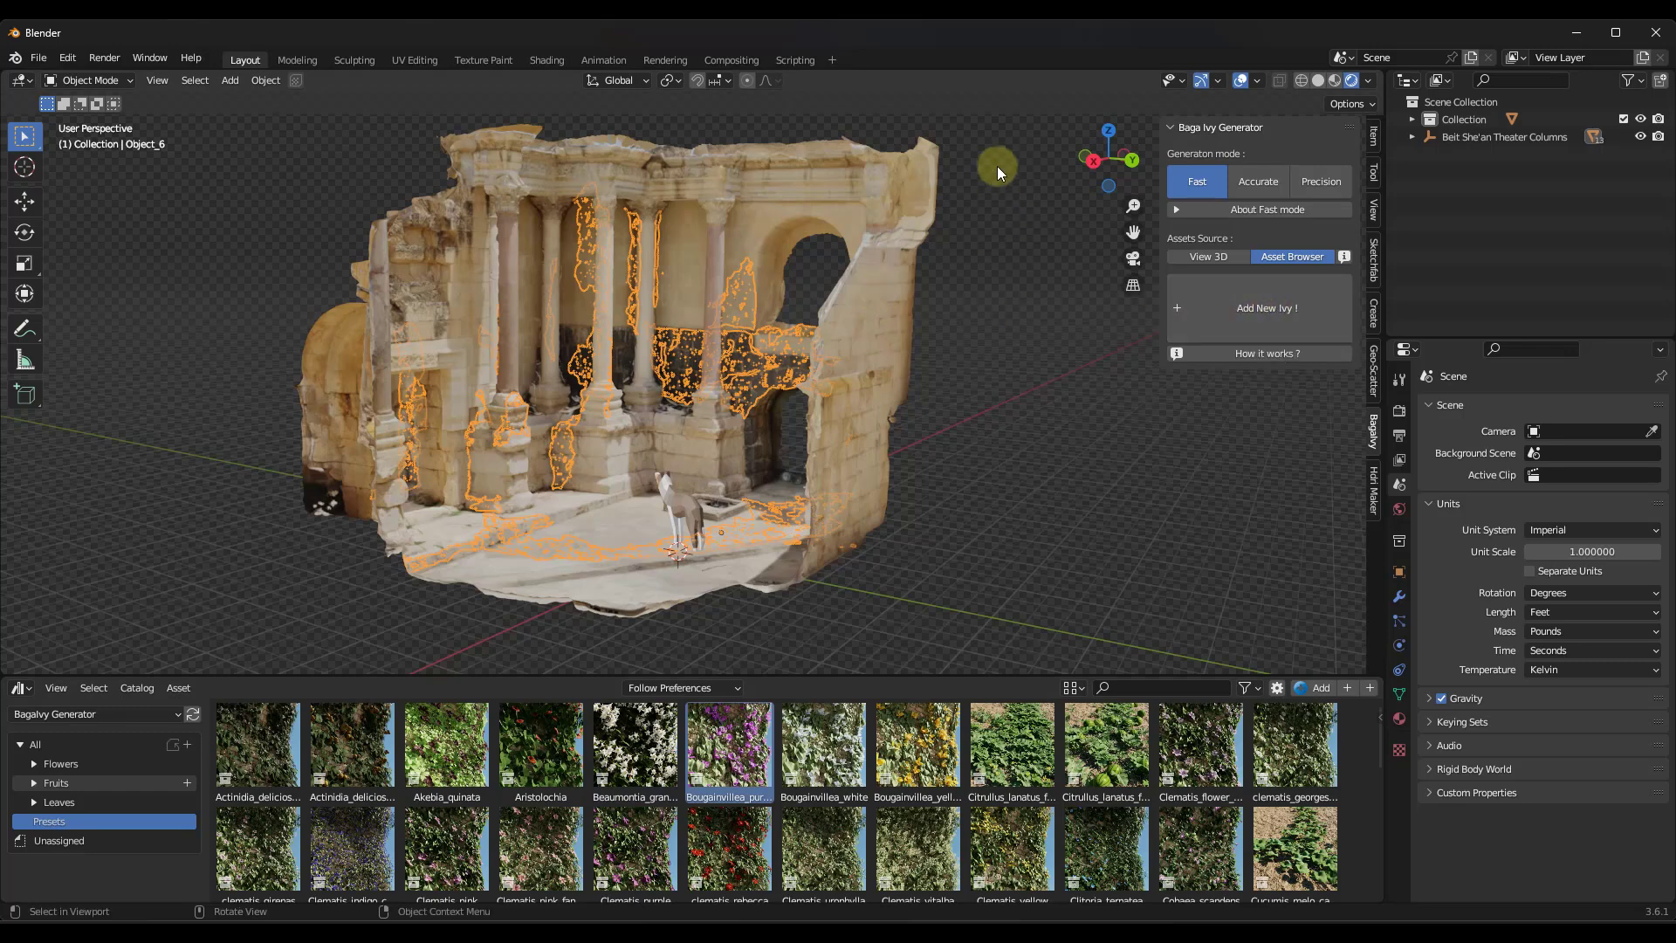
pyautogui.moveTo(997, 166); pyautogui.dragTo(255, 429)
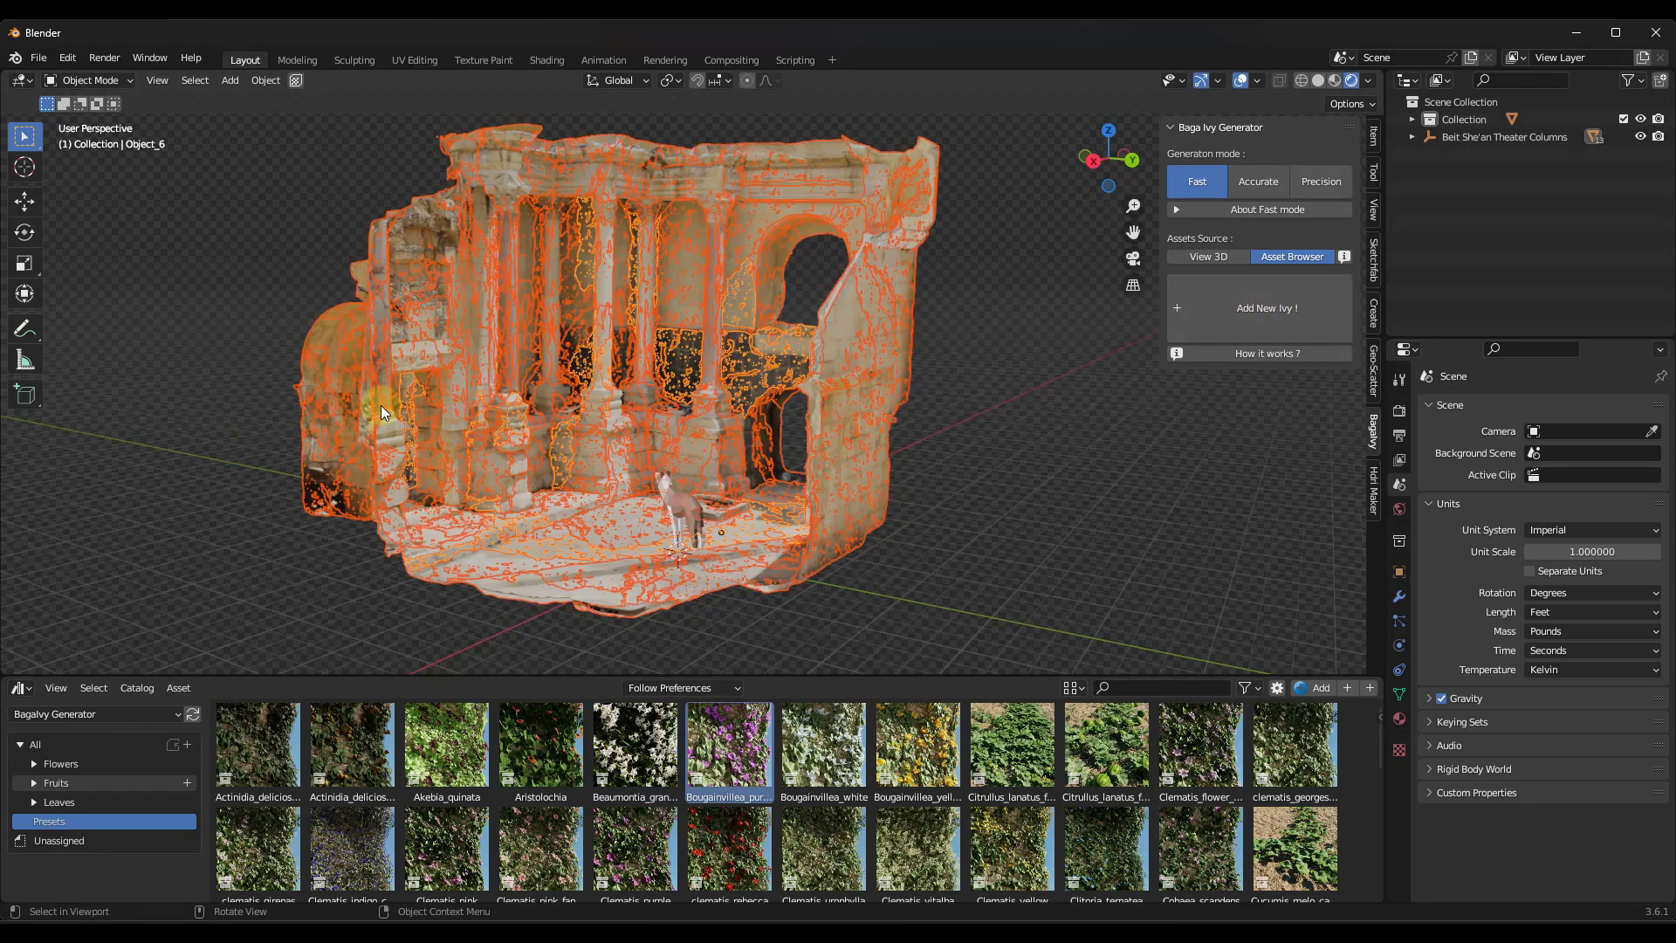
pyautogui.click(535, 338)
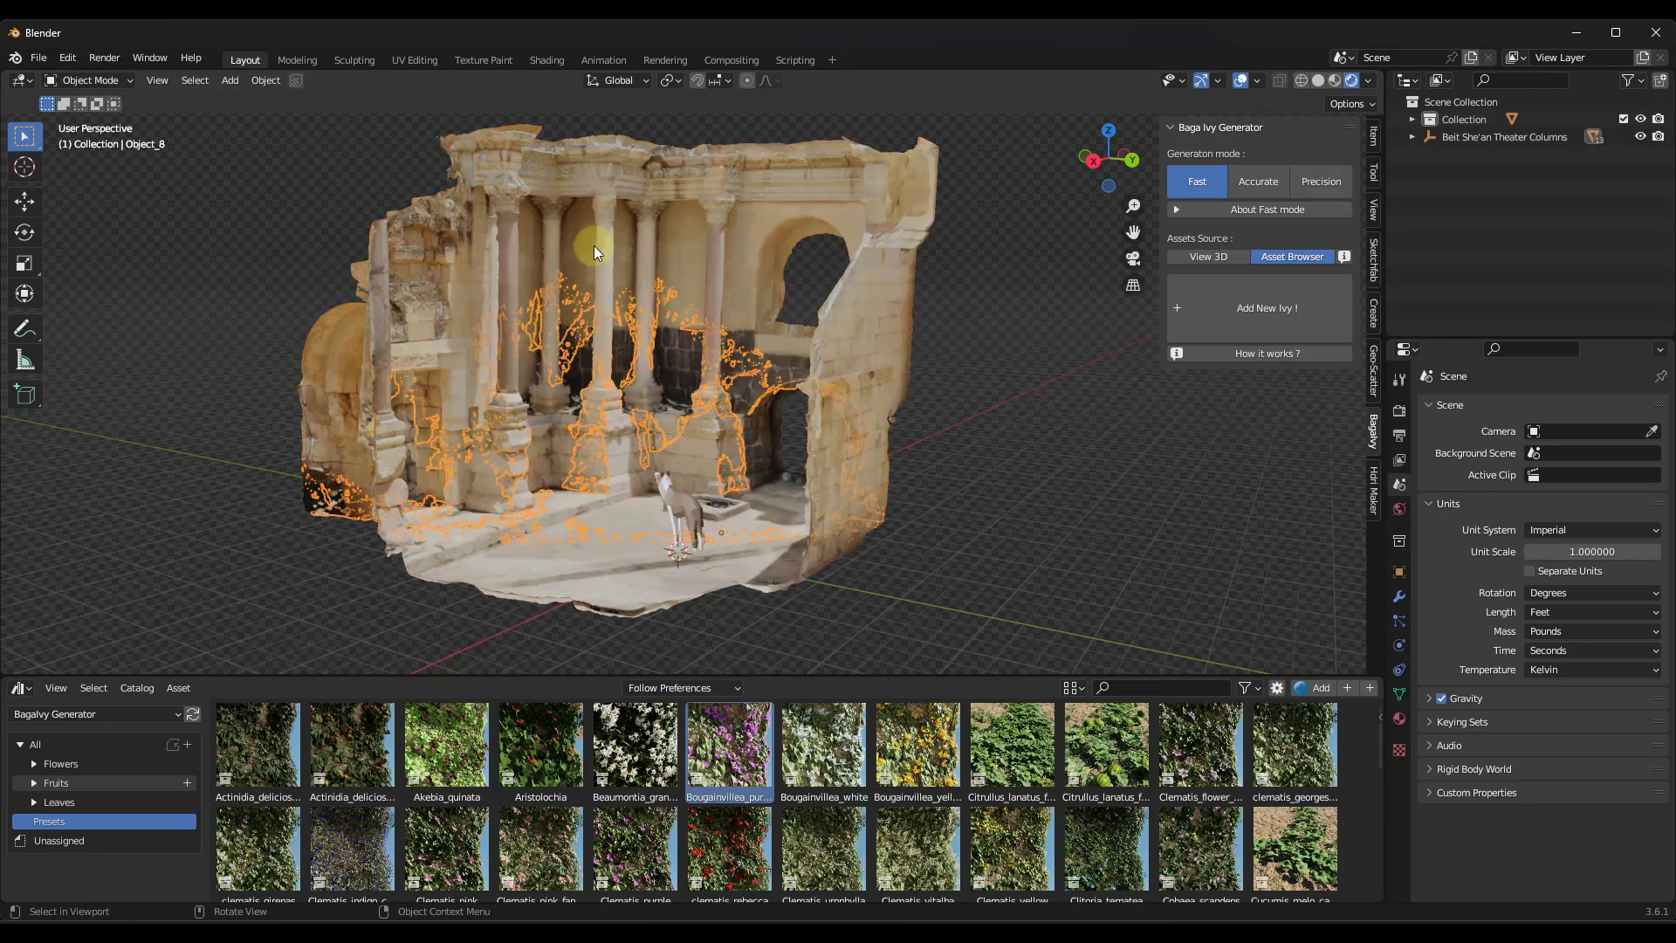
# Select all mesh pieces of the theater model and join them into a single object.
pyautogui.click(596, 246)
pyautogui.click(620, 265)
pyautogui.moveTo(1105, 277); pyautogui.dragTo(232, 374)
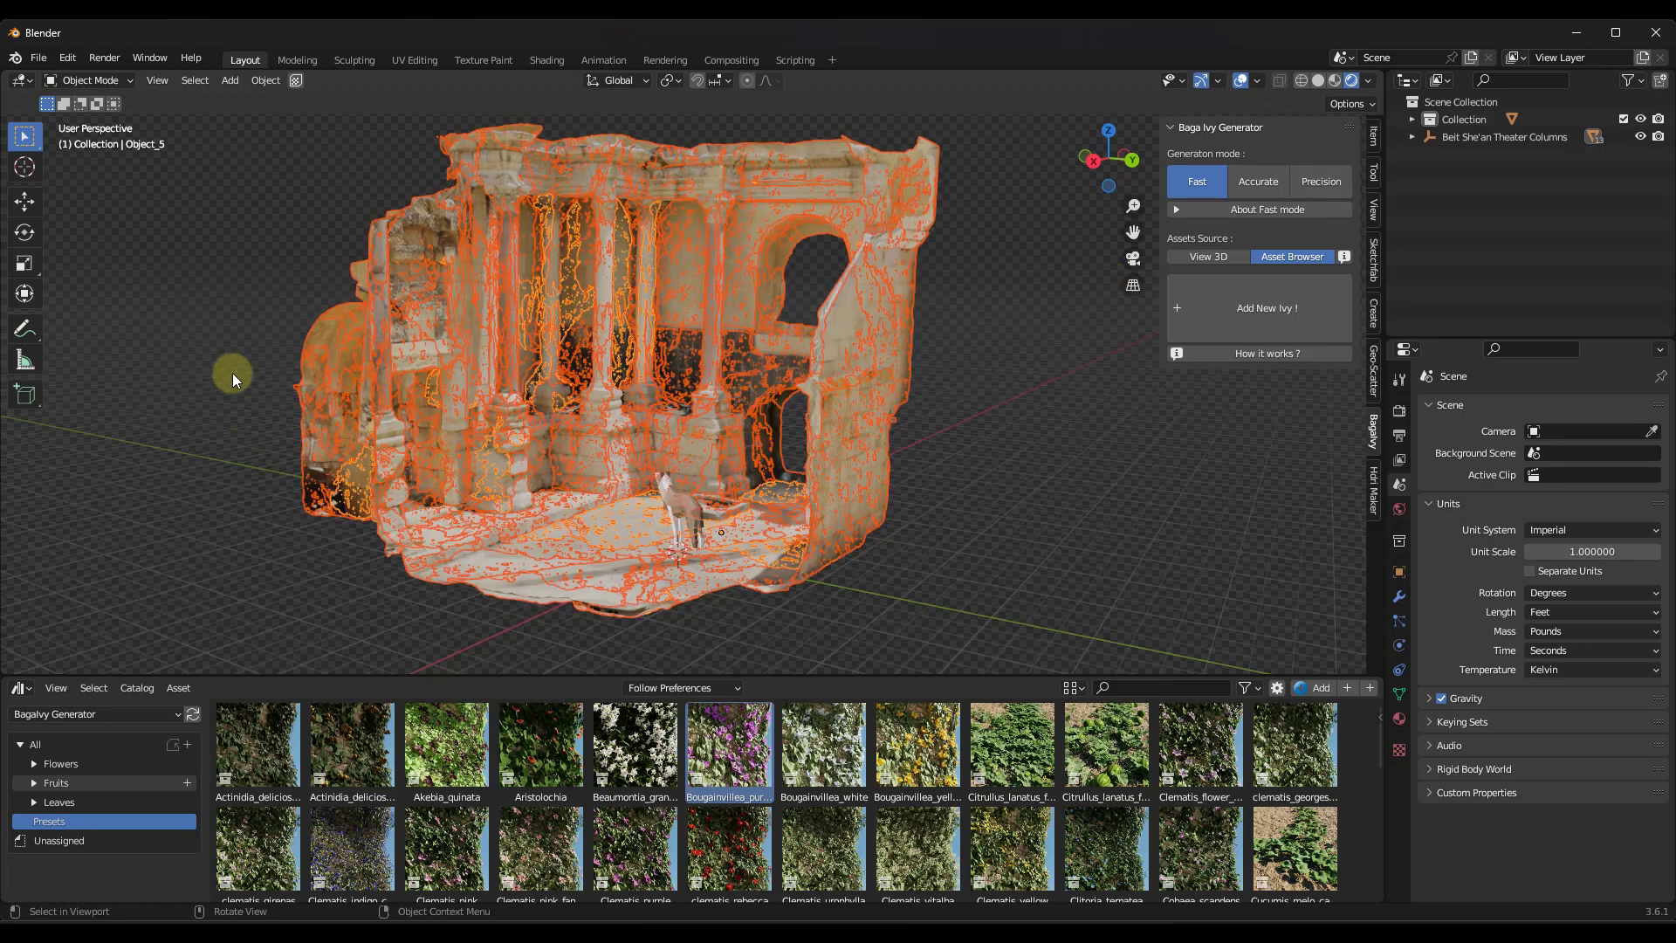
pyautogui.hotkey('ctrl', 'j')
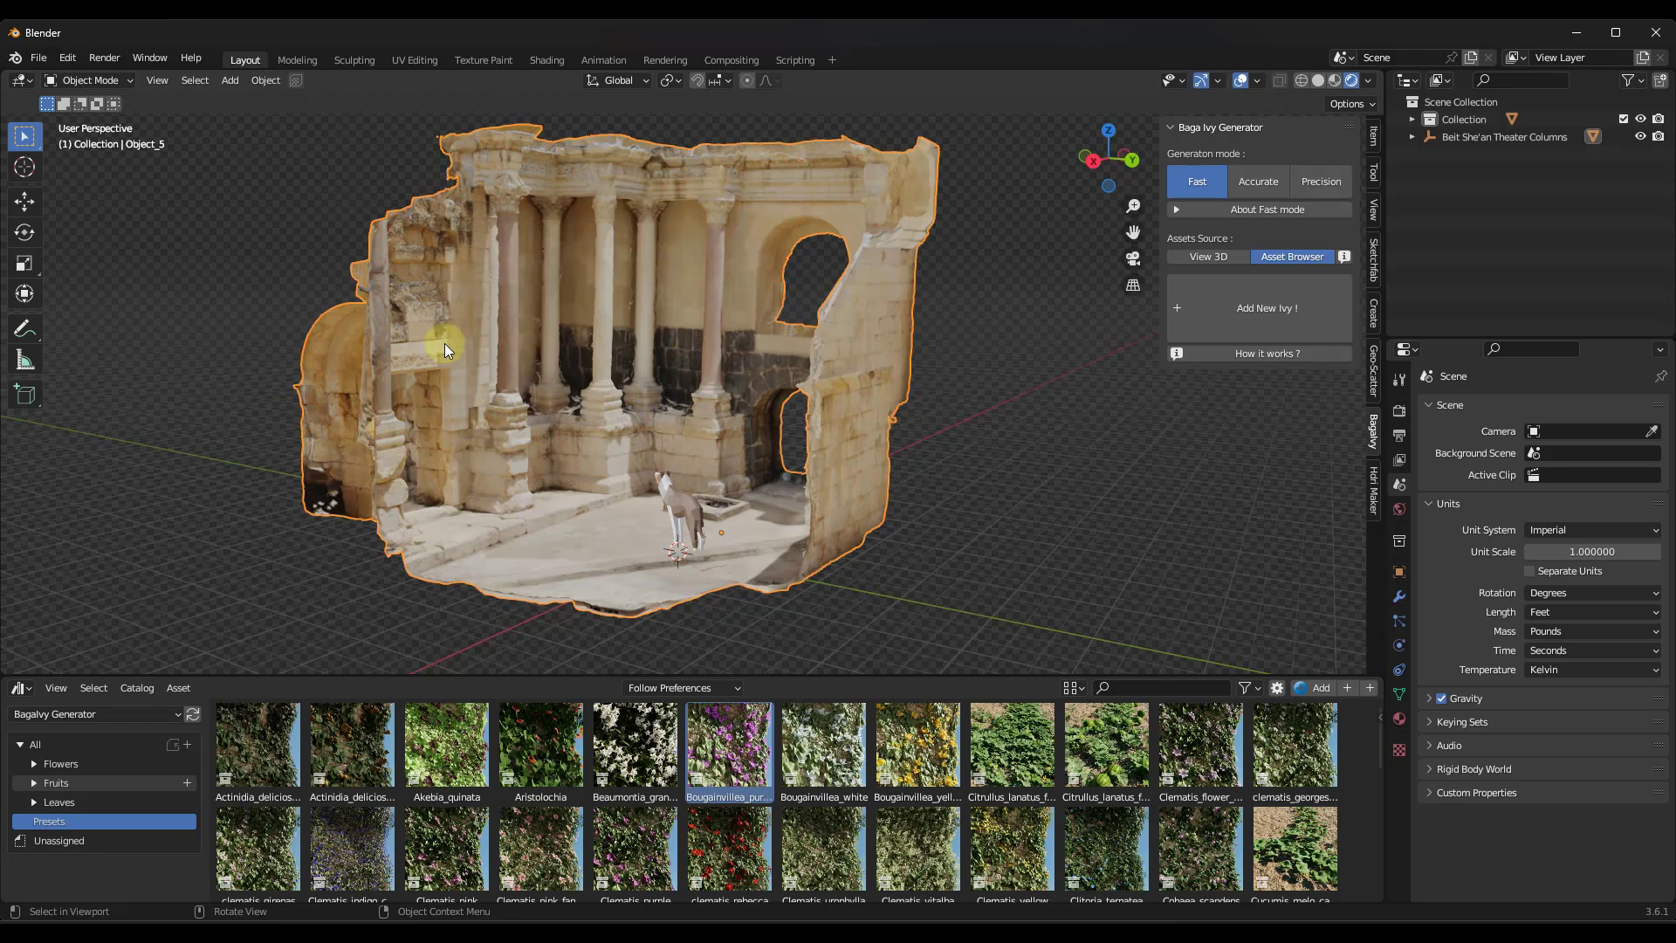
# Add a new ivy with the Bougainvillea Purple preset in Fast mode to the joined theater mesh.
pyautogui.moveTo(645, 456); pyautogui.dragTo(648, 448, button='middle')
pyautogui.scroll(3, 598, 398)
pyautogui.scroll(-3, 611, 377)
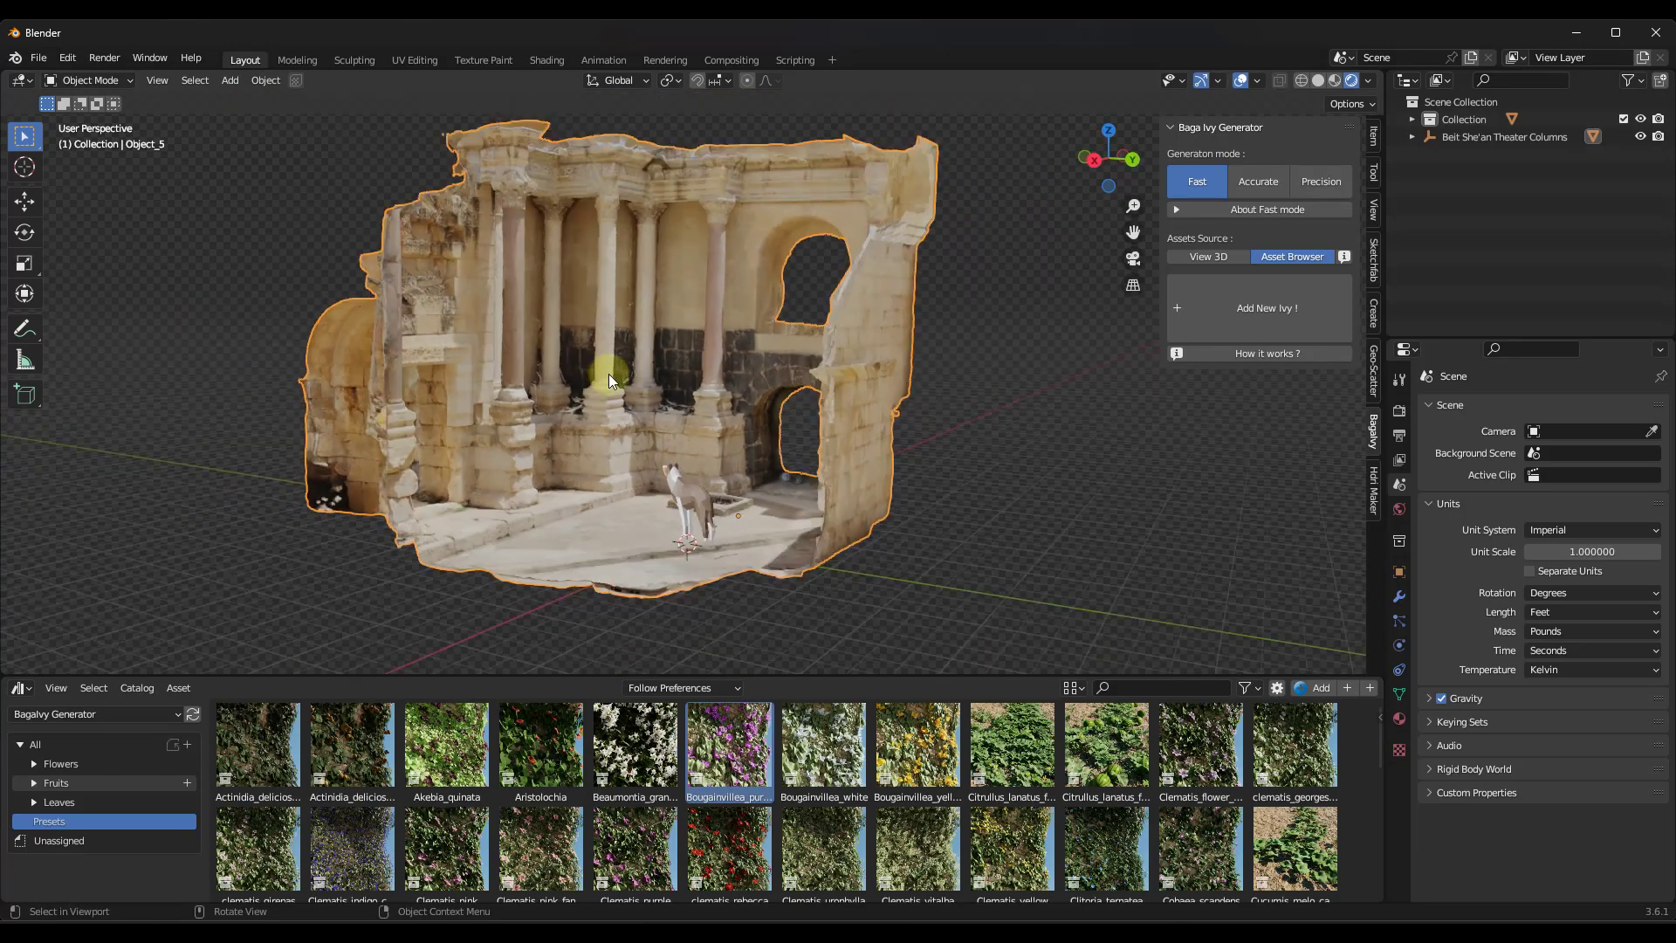
pyautogui.moveTo(685, 320); pyautogui.dragTo(688, 319, button='middle')
pyautogui.scroll(2, 693, 300)
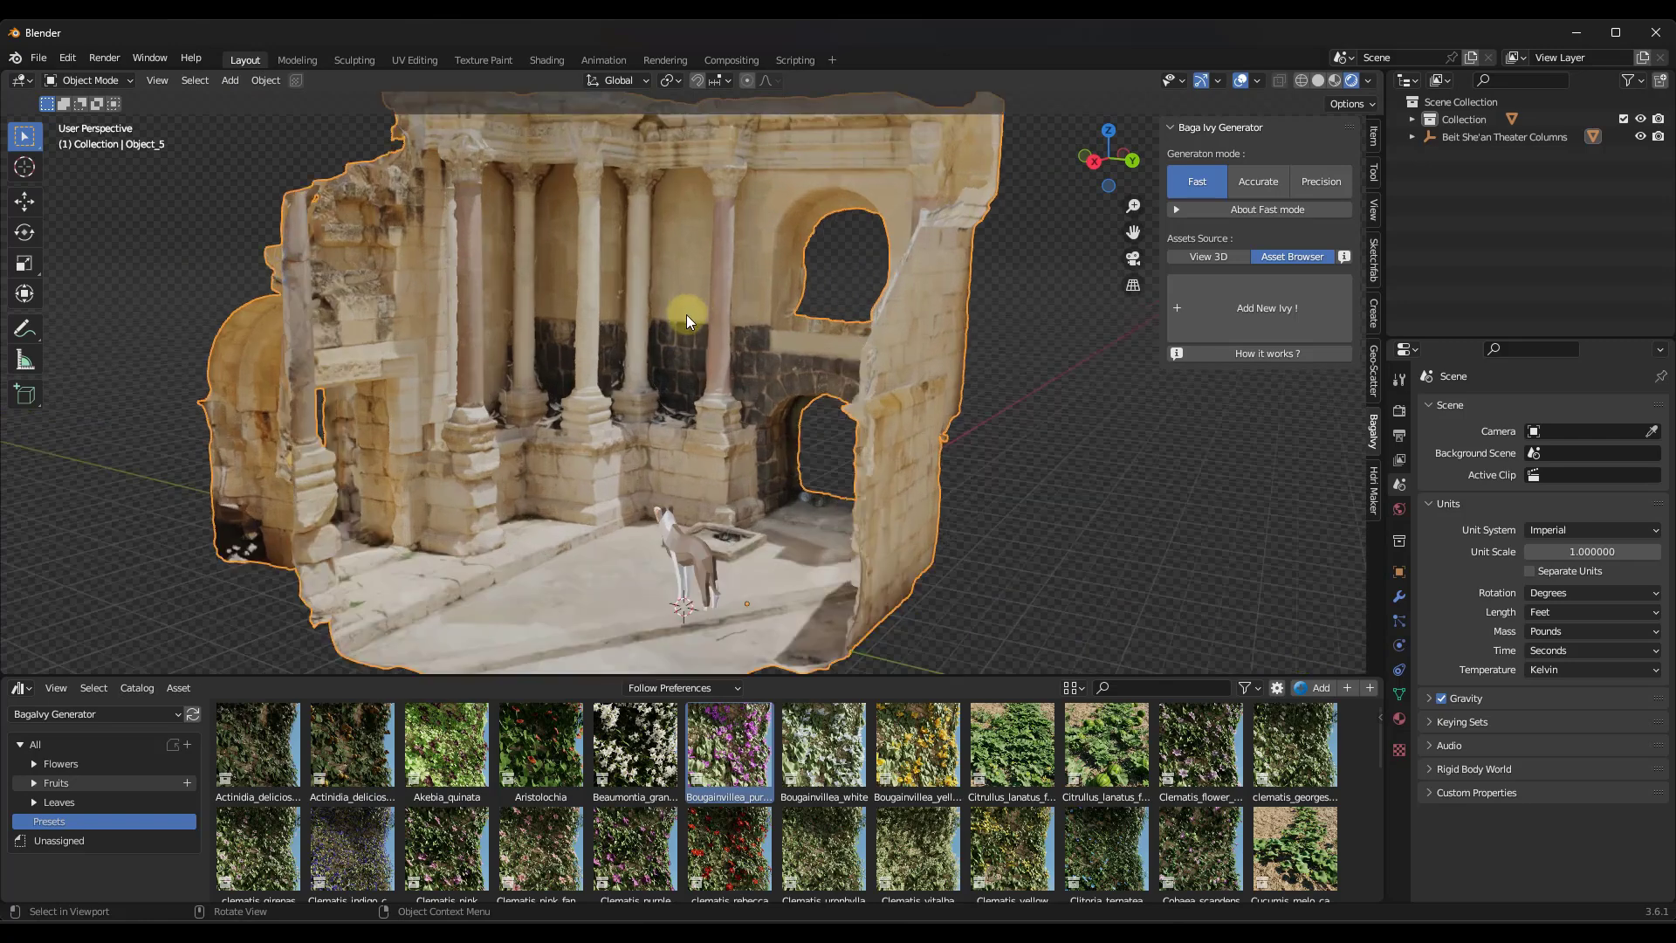
pyautogui.click(1271, 311)
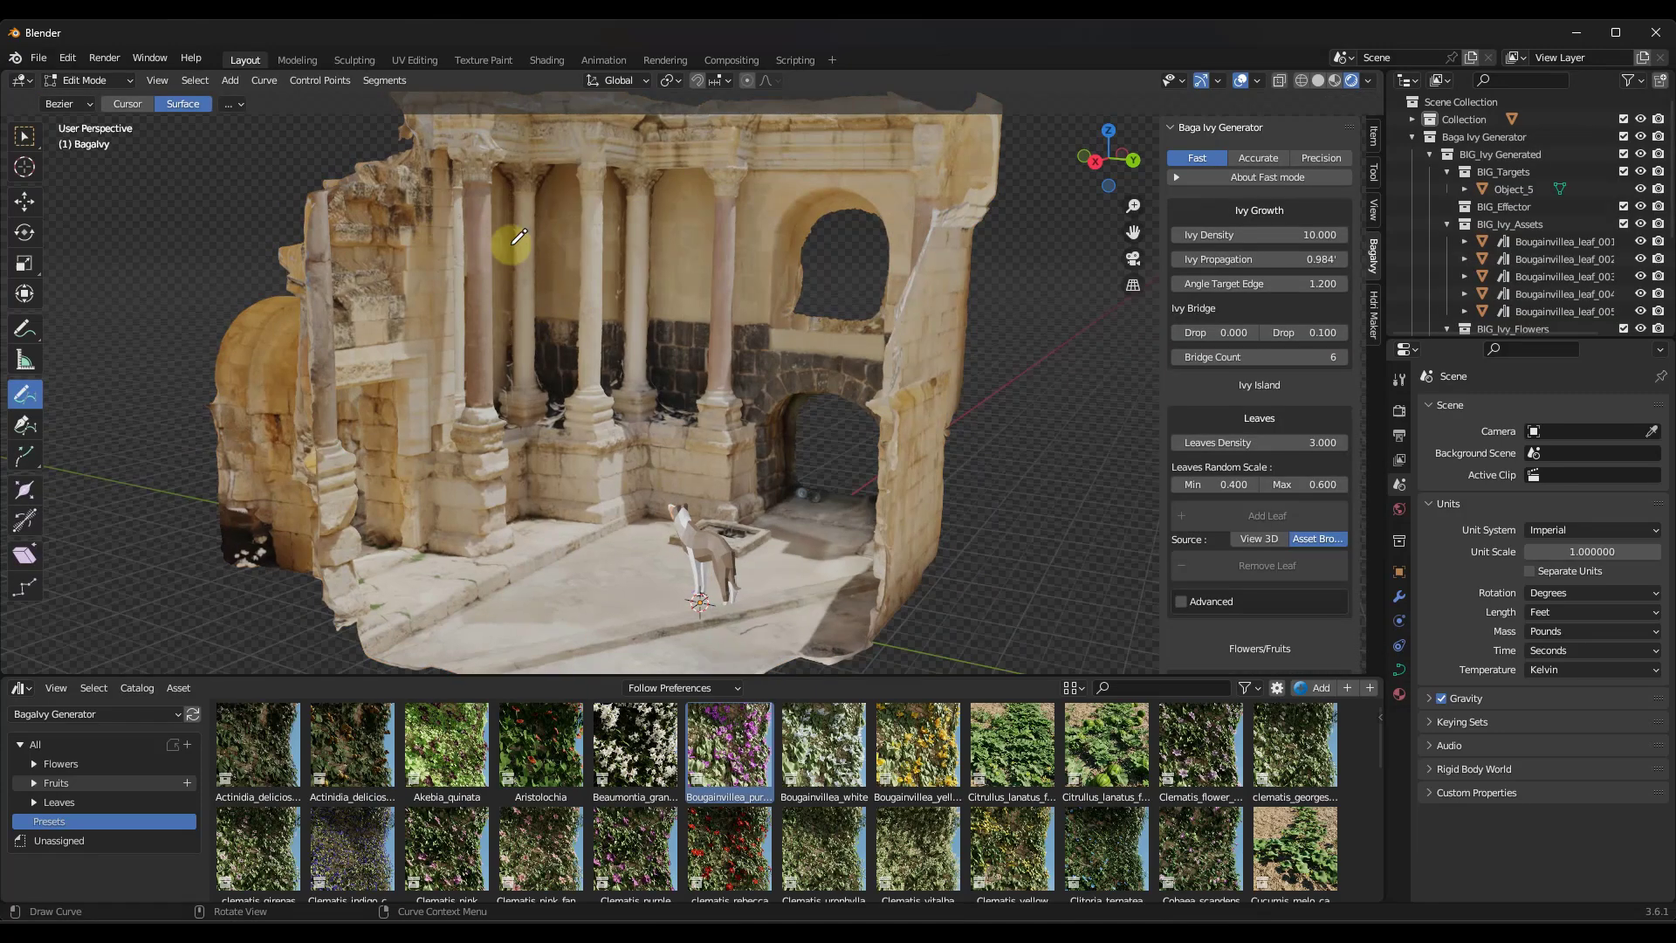
# Draw an ivy stroke across the broken wall beside the columns, rising from above the doorway toward the nearest column.
pyautogui.scroll(3, 454, 254)
pyautogui.scroll(-4, 451, 368)
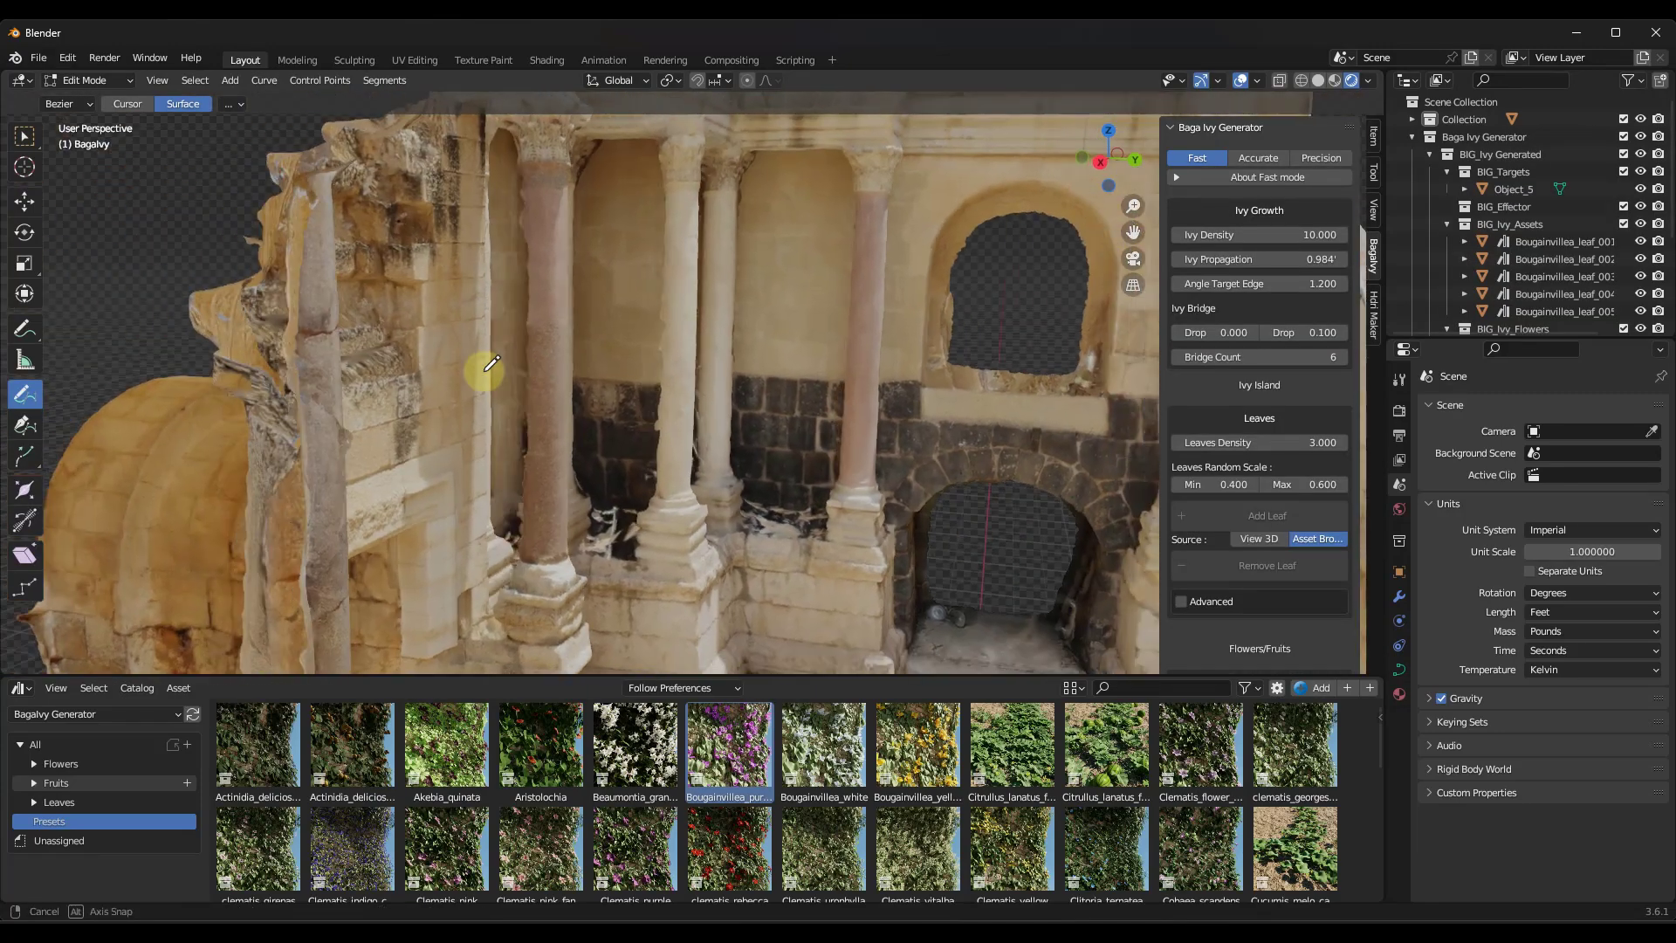
pyautogui.scroll(2, 475, 373)
pyautogui.moveTo(194, 456)
pyautogui.mouseDown()
pyautogui.moveTo(213, 375)
pyautogui.moveTo(322, 344)
pyautogui.moveTo(424, 244)
pyautogui.moveTo(427, 269)
pyautogui.mouseUp()
pyautogui.moveTo(404, 414); pyautogui.dragTo(435, 356, button='middle')
pyautogui.scroll(-2, 434, 356)
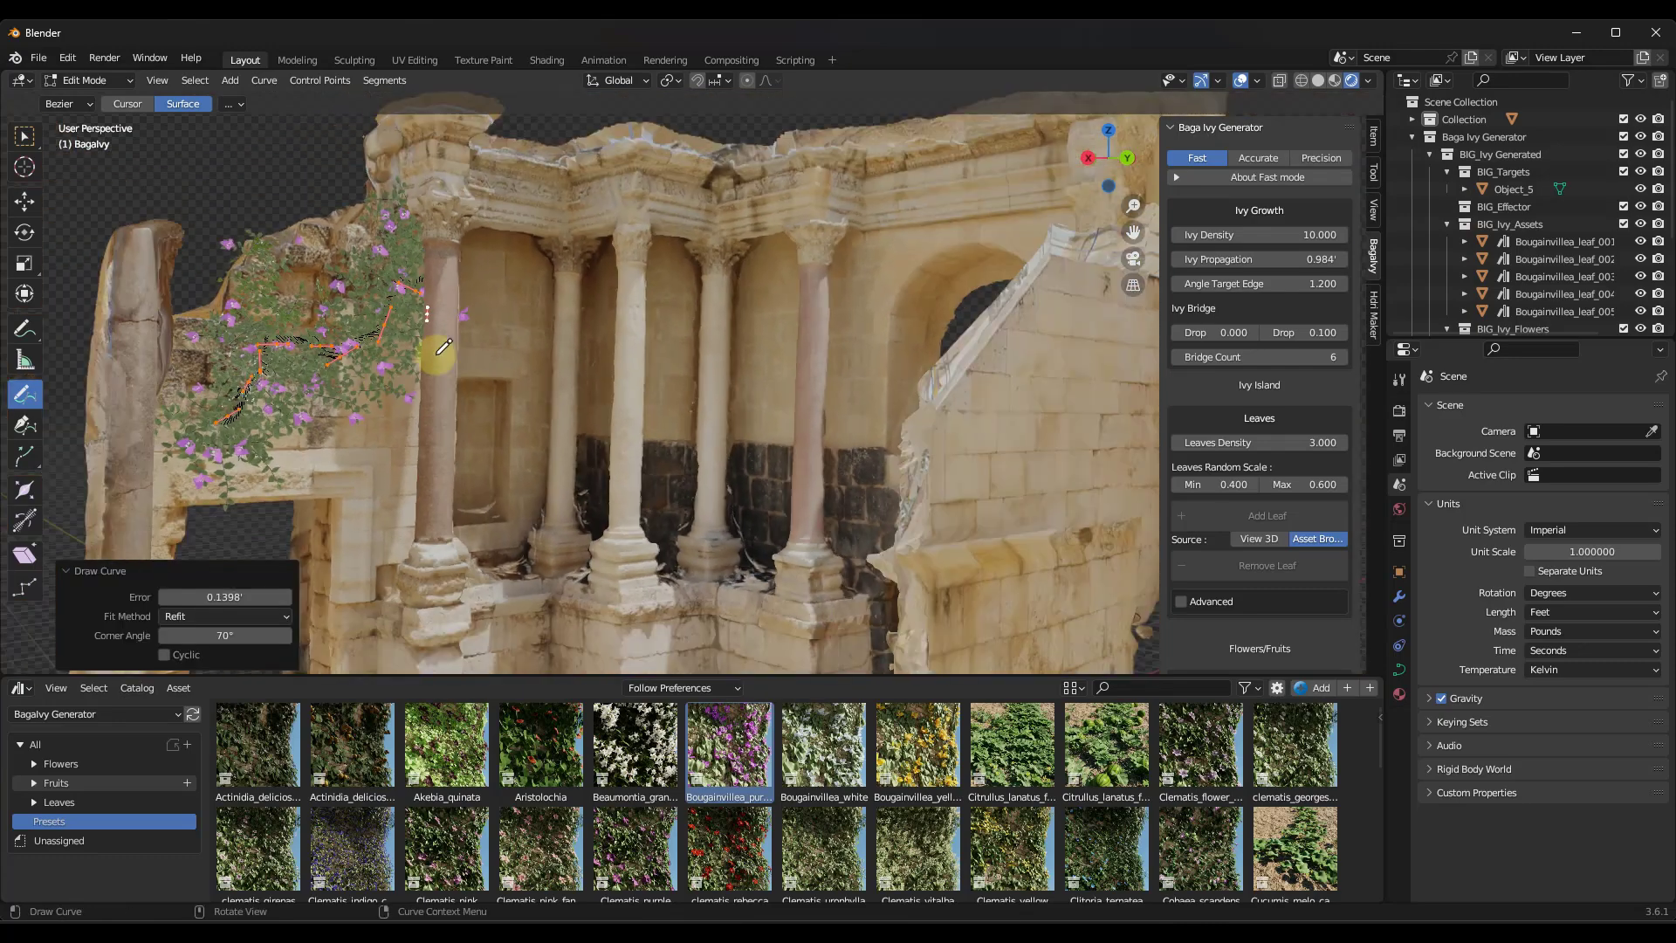
# Draw four ivy strokes running down the back wall between and beside the columns.
pyautogui.moveTo(486, 291)
pyautogui.mouseDown()
pyautogui.moveTo(528, 419)
pyautogui.moveTo(510, 511)
pyautogui.mouseUp()
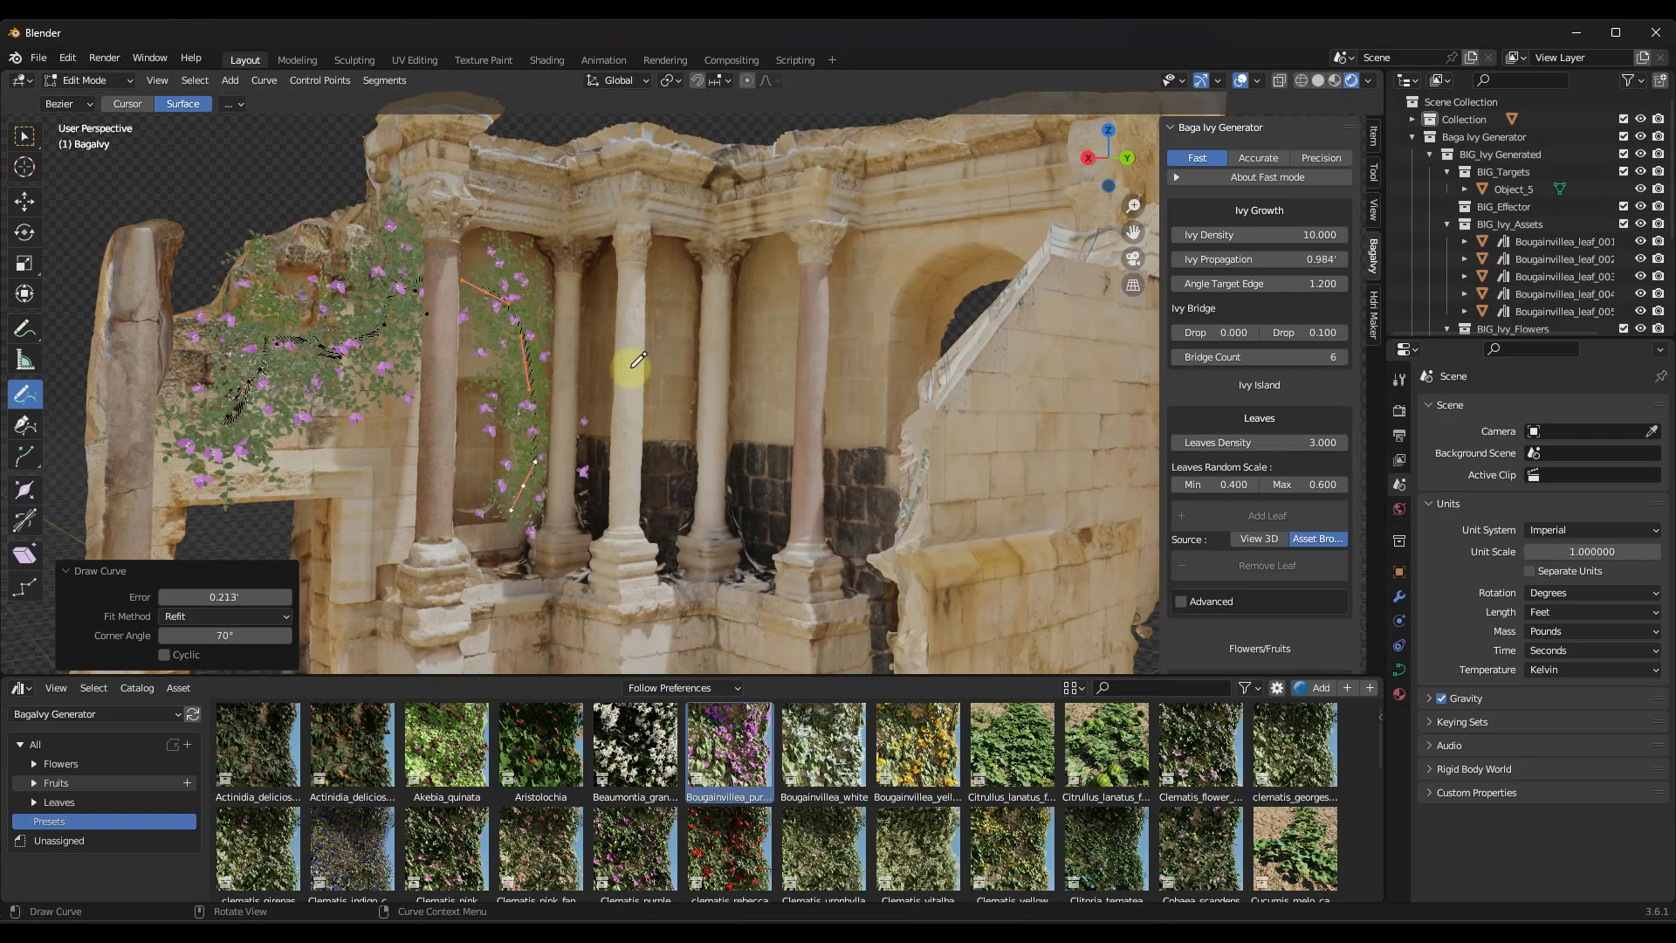
pyautogui.moveTo(666, 236); pyautogui.dragTo(657, 563)
pyautogui.moveTo(756, 277); pyautogui.dragTo(751, 522)
pyautogui.moveTo(873, 267); pyautogui.dragTo(852, 528)
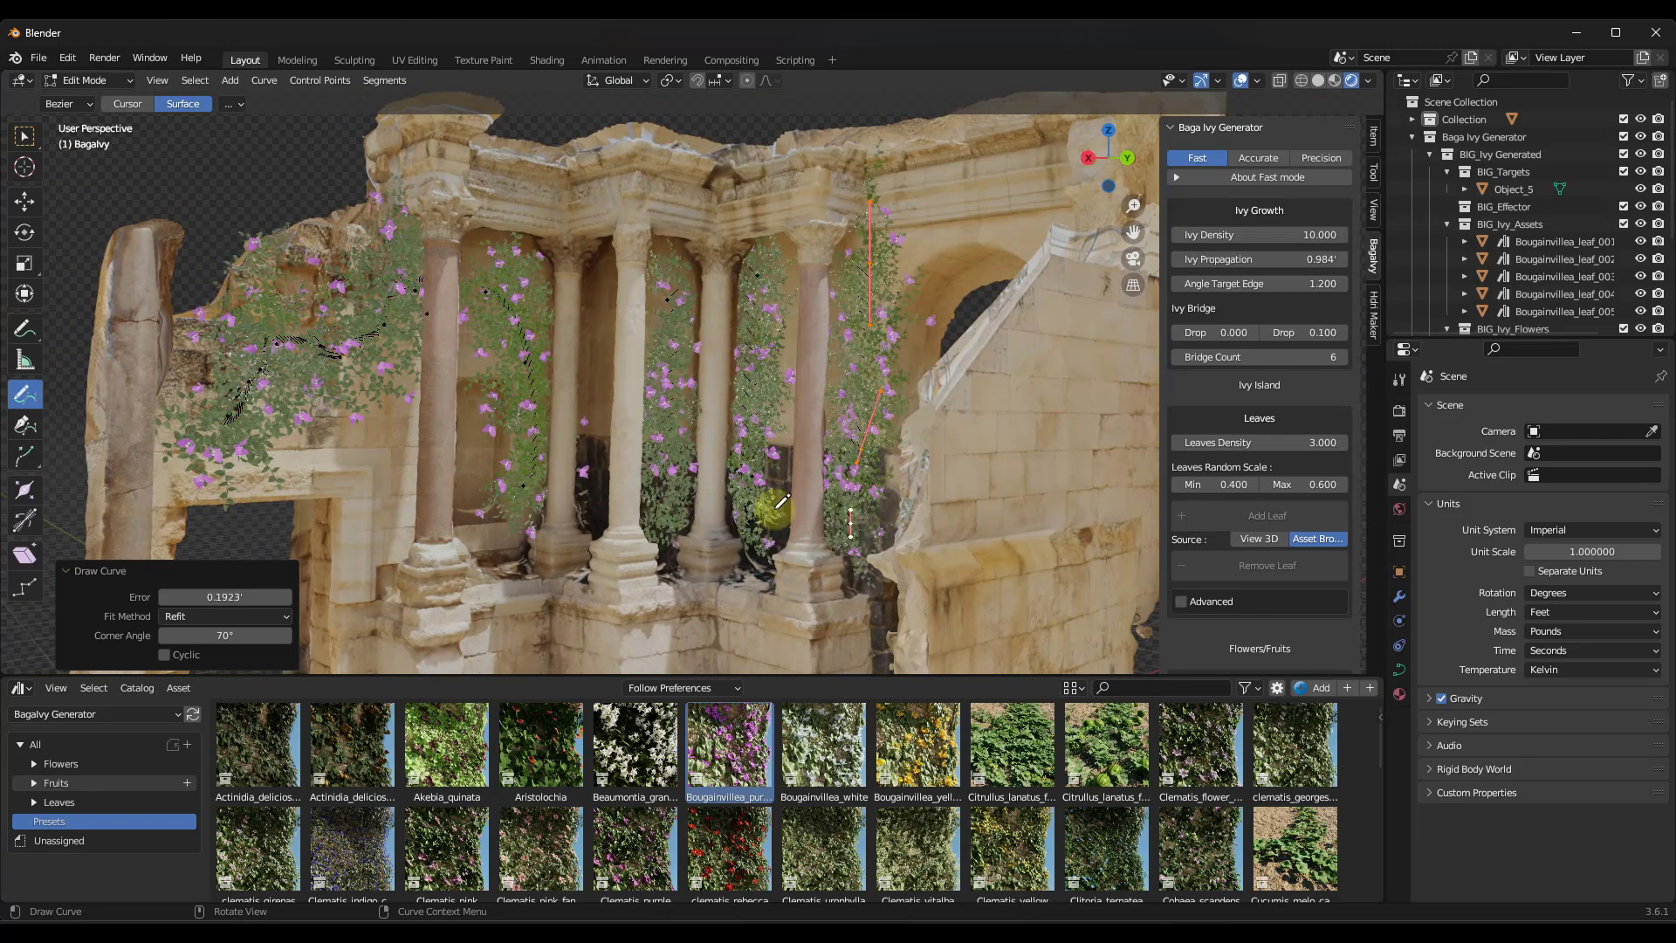
# Set the Ivy Density to 9.970, the Ivy Propagation to 1.65' and the Angle Target Edge to 0.610.
pyautogui.moveTo(777, 505)
pyautogui.mouseDown(button='middle')
pyautogui.moveTo(790, 529)
pyautogui.moveTo(685, 550)
pyautogui.moveTo(715, 522)
pyautogui.moveTo(682, 448)
pyautogui.moveTo(657, 578)
pyautogui.moveTo(678, 565)
pyautogui.mouseUp(button='middle')
pyautogui.scroll(-3, 694, 351)
pyautogui.moveTo(717, 500); pyautogui.dragTo(724, 486, button='middle')
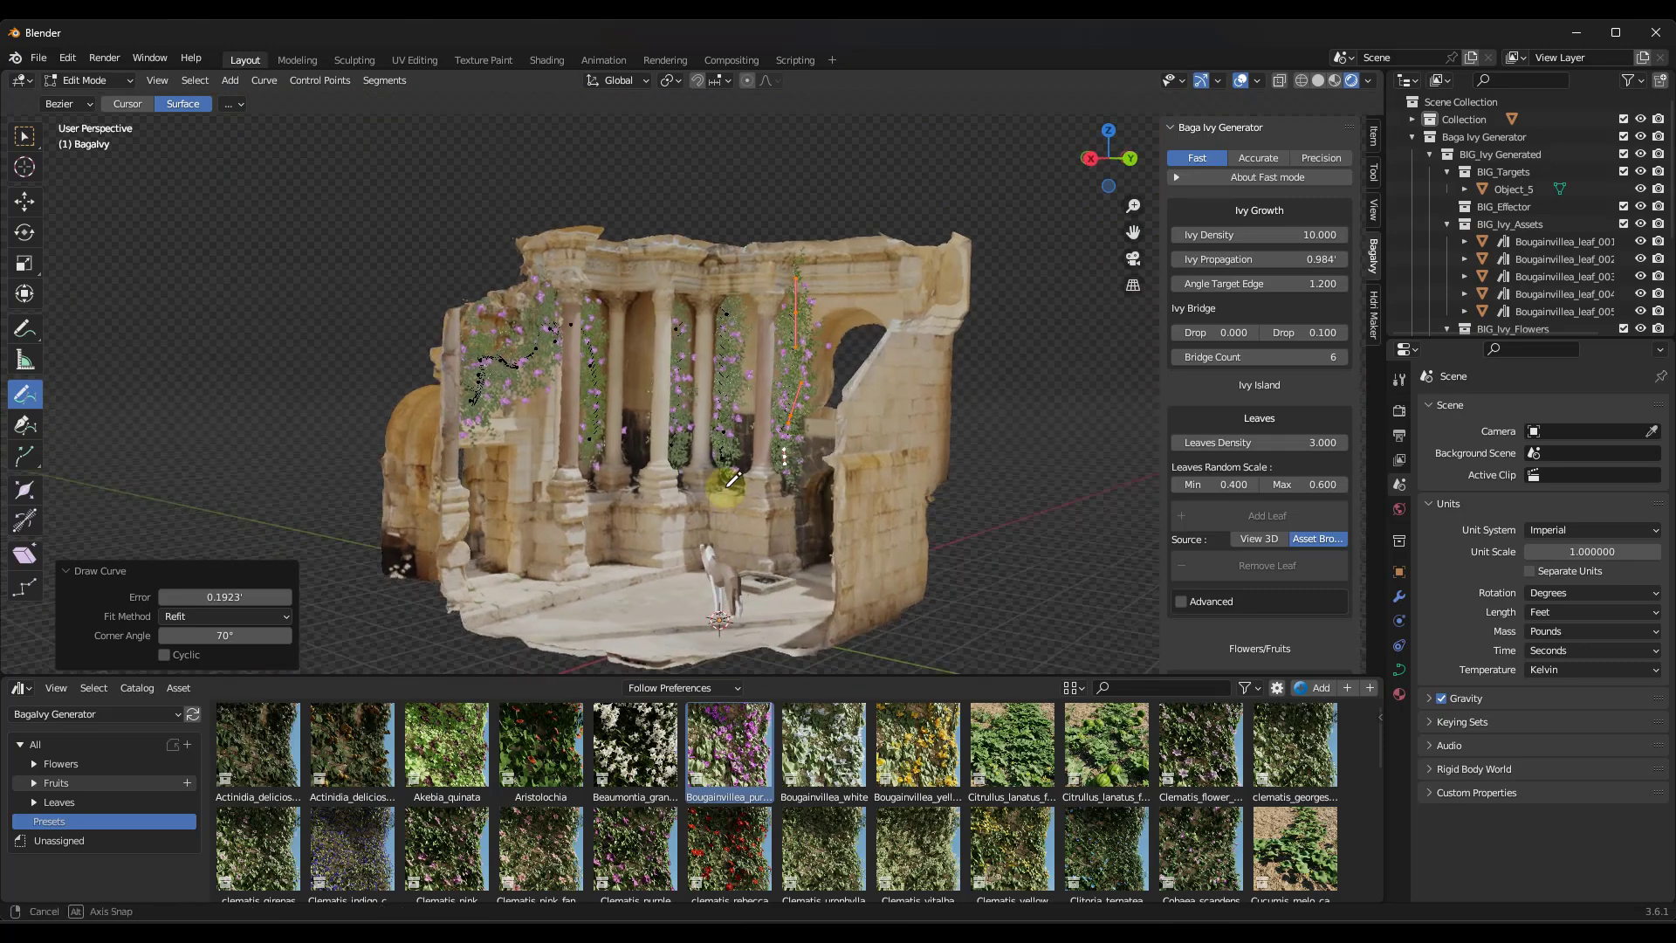
pyautogui.scroll(1, 708, 455)
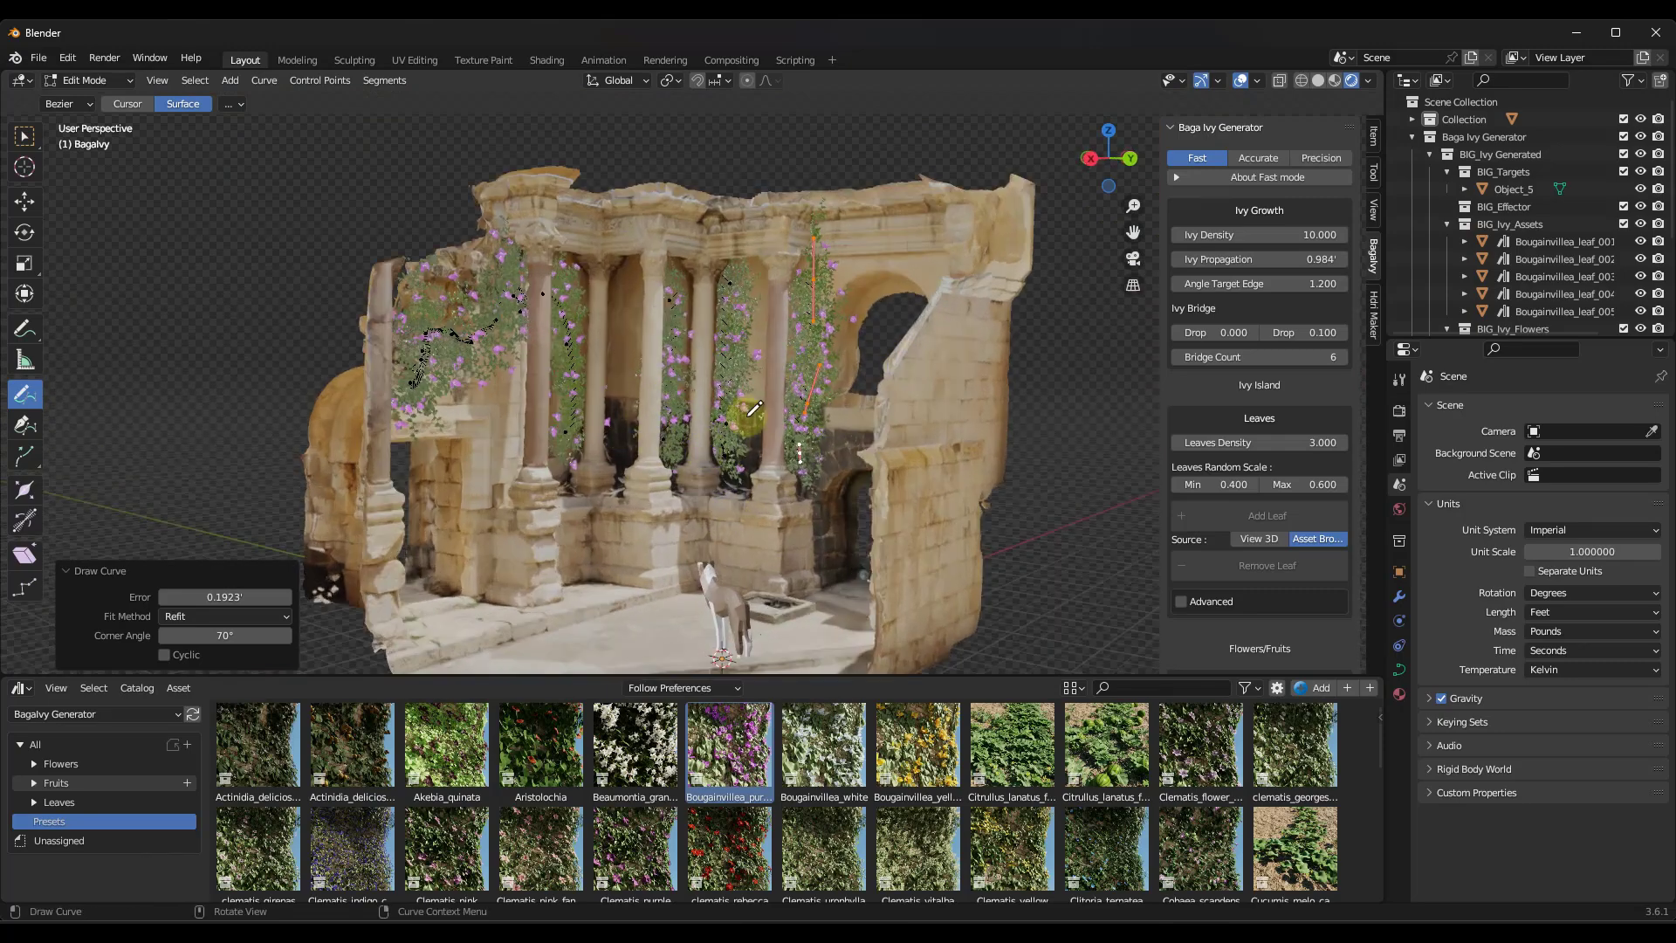
pyautogui.scroll(5, 476, 319)
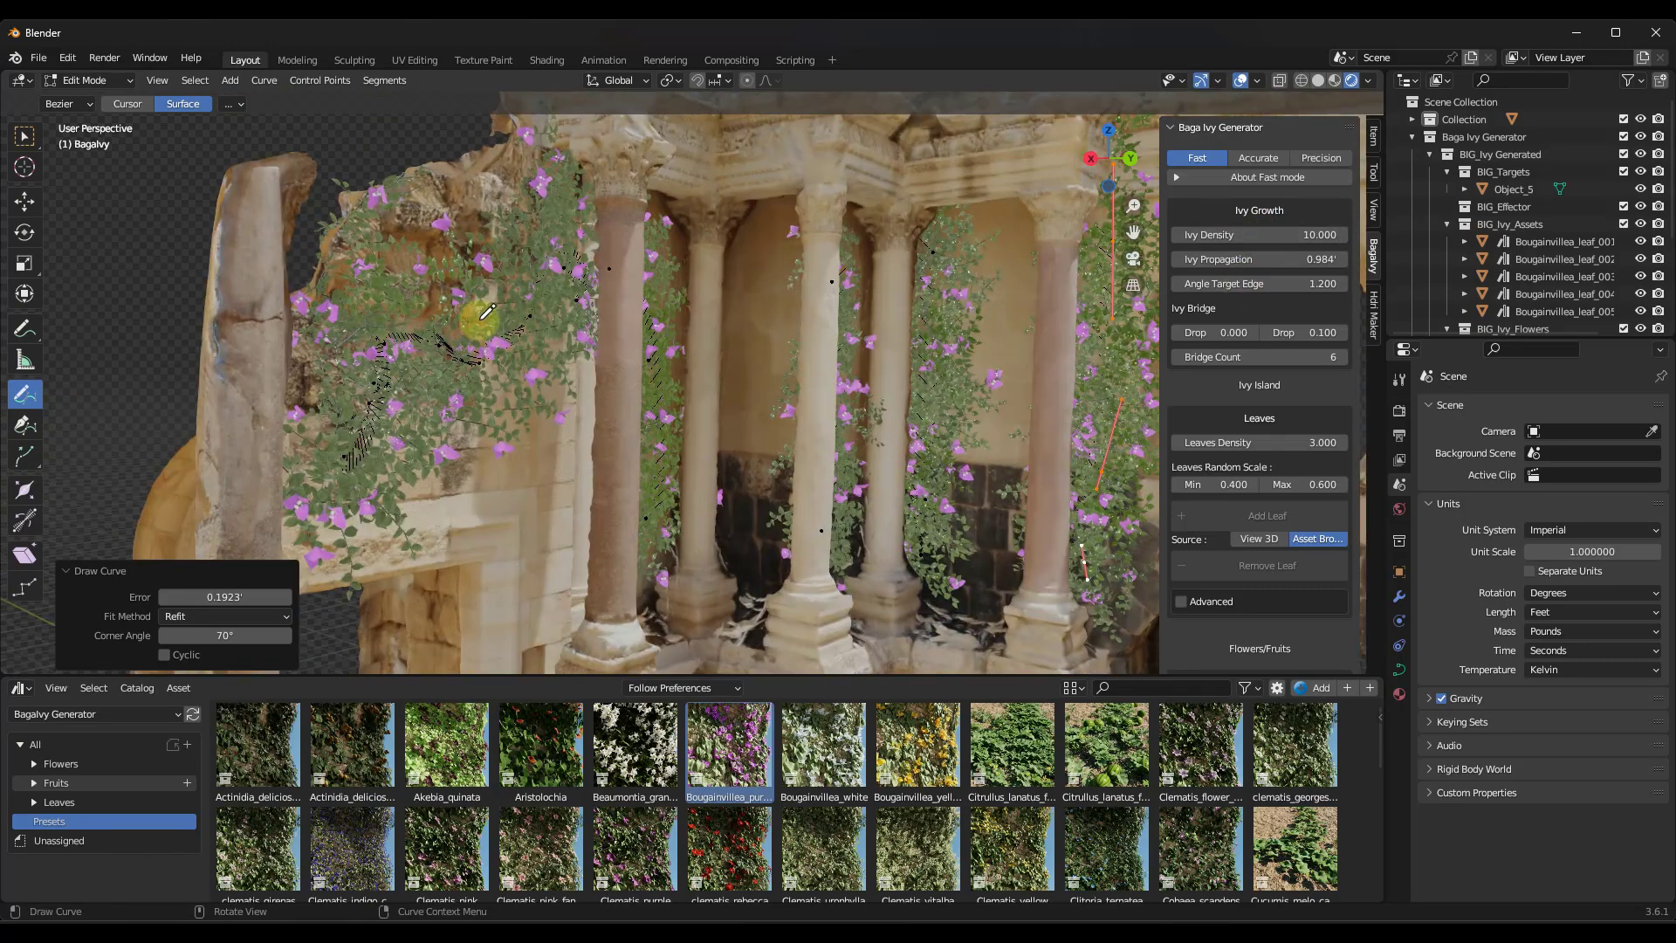
pyautogui.moveTo(1280, 234); pyautogui.dragTo(806, 489)
pyautogui.moveTo(1299, 290); pyautogui.dragTo(760, 515)
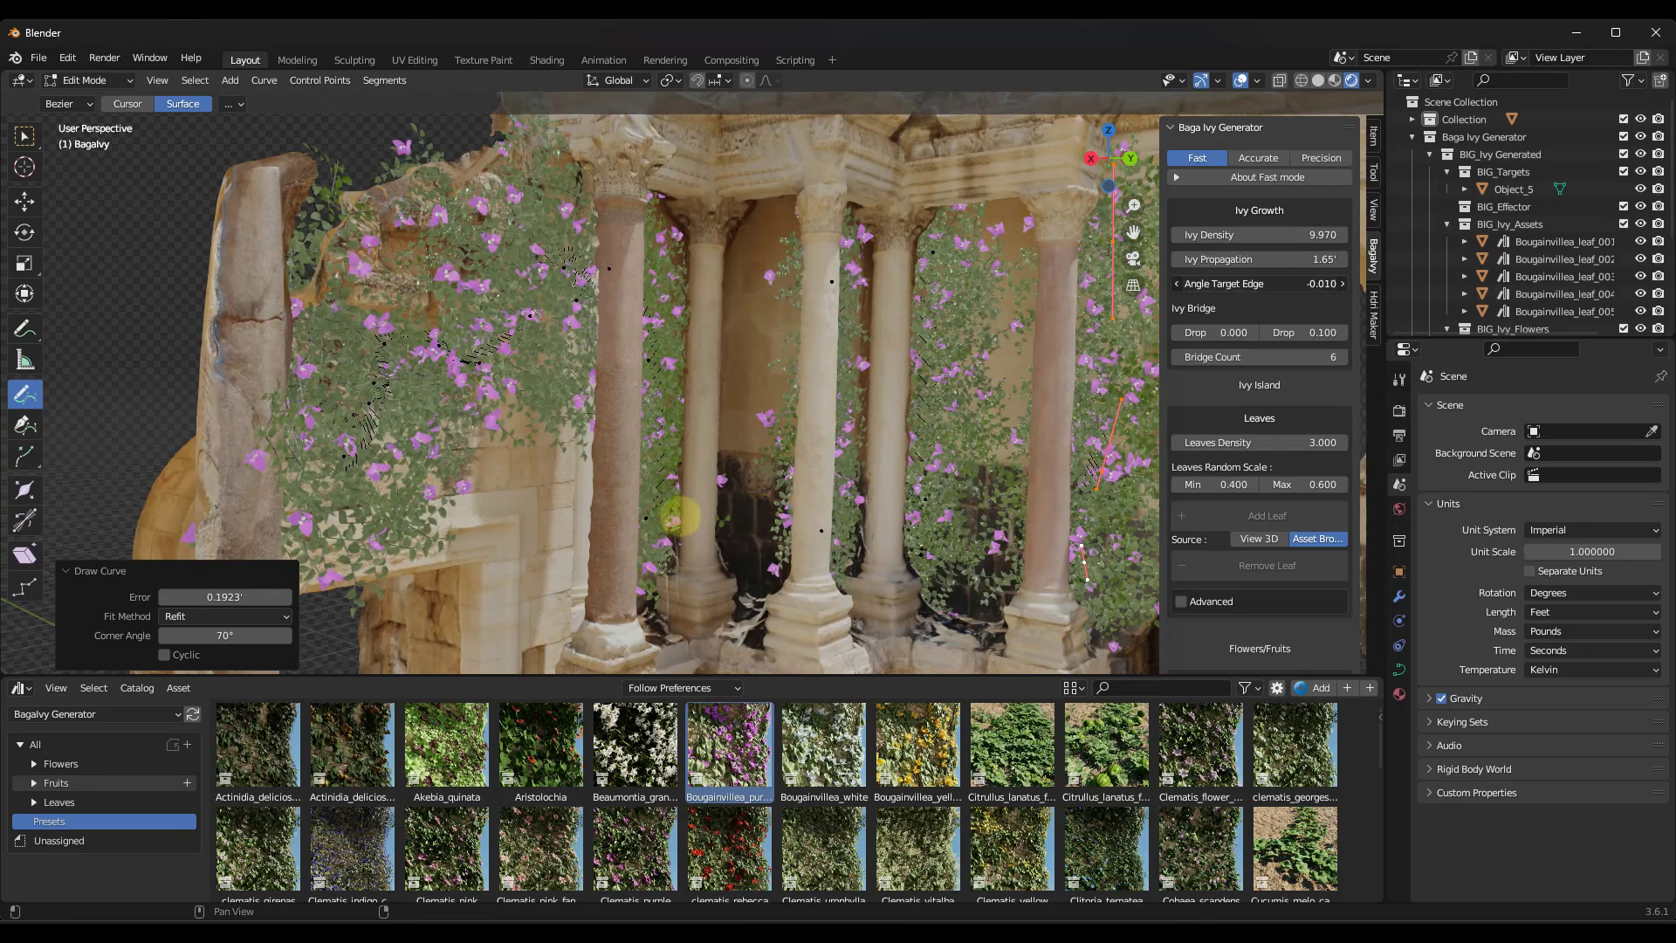
pyautogui.moveTo(679, 517); pyautogui.dragTo(818, 517)
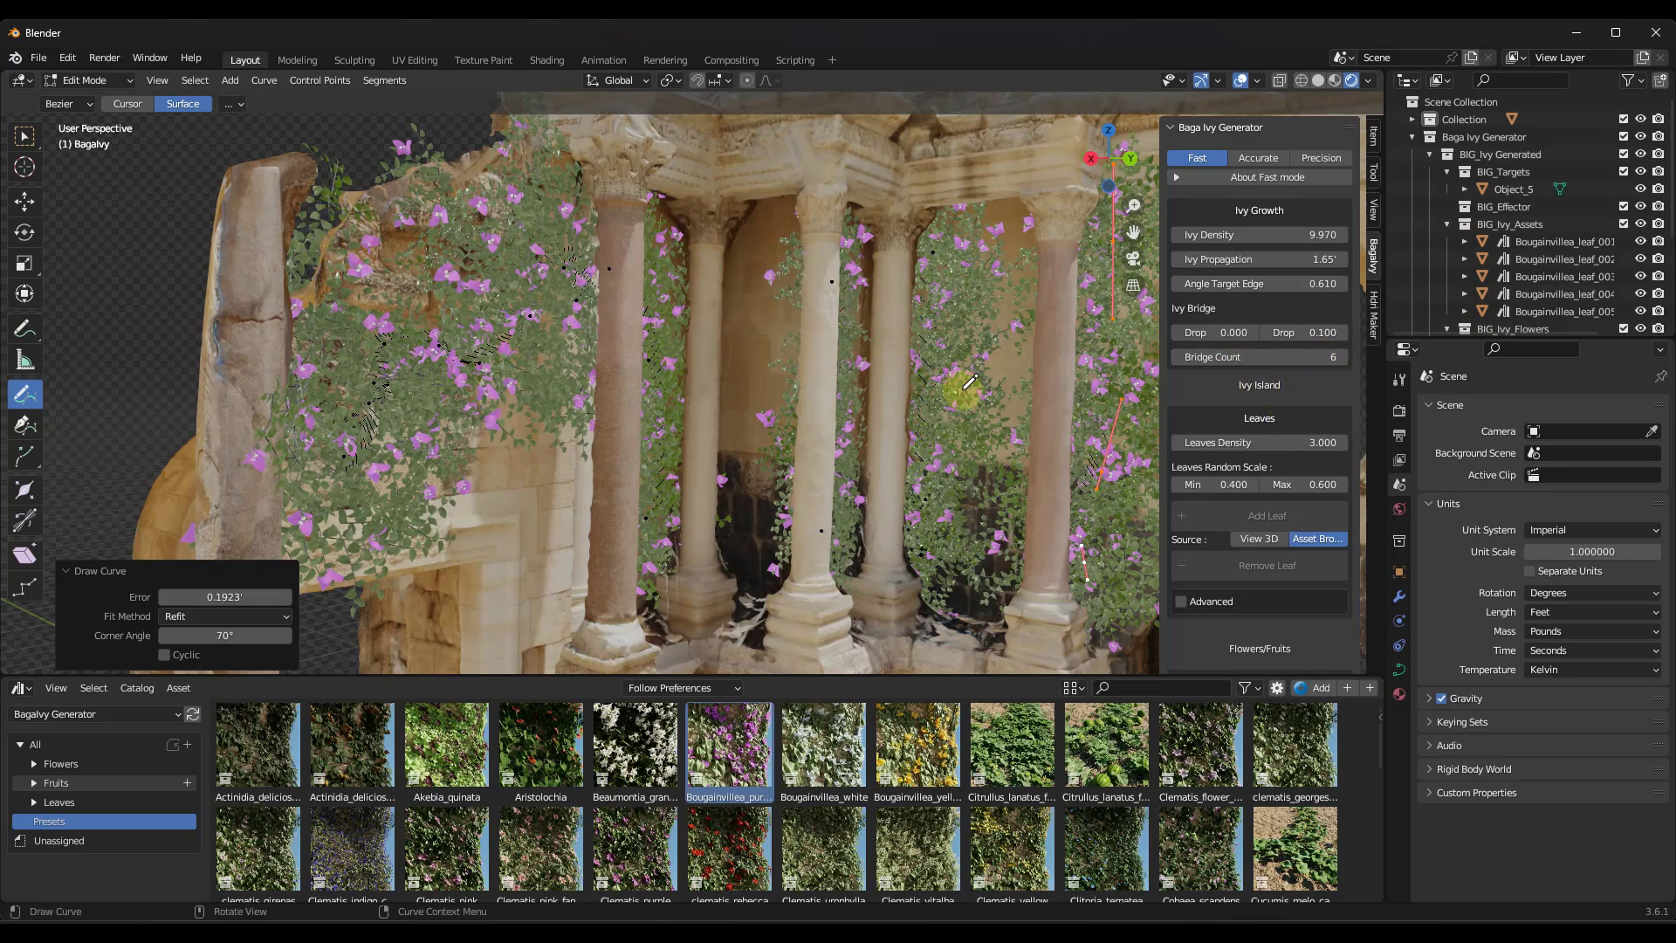
# Adjust the ivy's Leaves Density, and look through the Trunk and Effector settings.
pyautogui.keyDown('shift'); pyautogui.moveTo(993, 390); pyautogui.dragTo(900, 372, button='middle'); pyautogui.keyUp('shift')
pyautogui.moveTo(1298, 444); pyautogui.dragTo(831, 487)
pyautogui.scroll(-10, 1291, 417)
pyautogui.scroll(-5, 1269, 354)
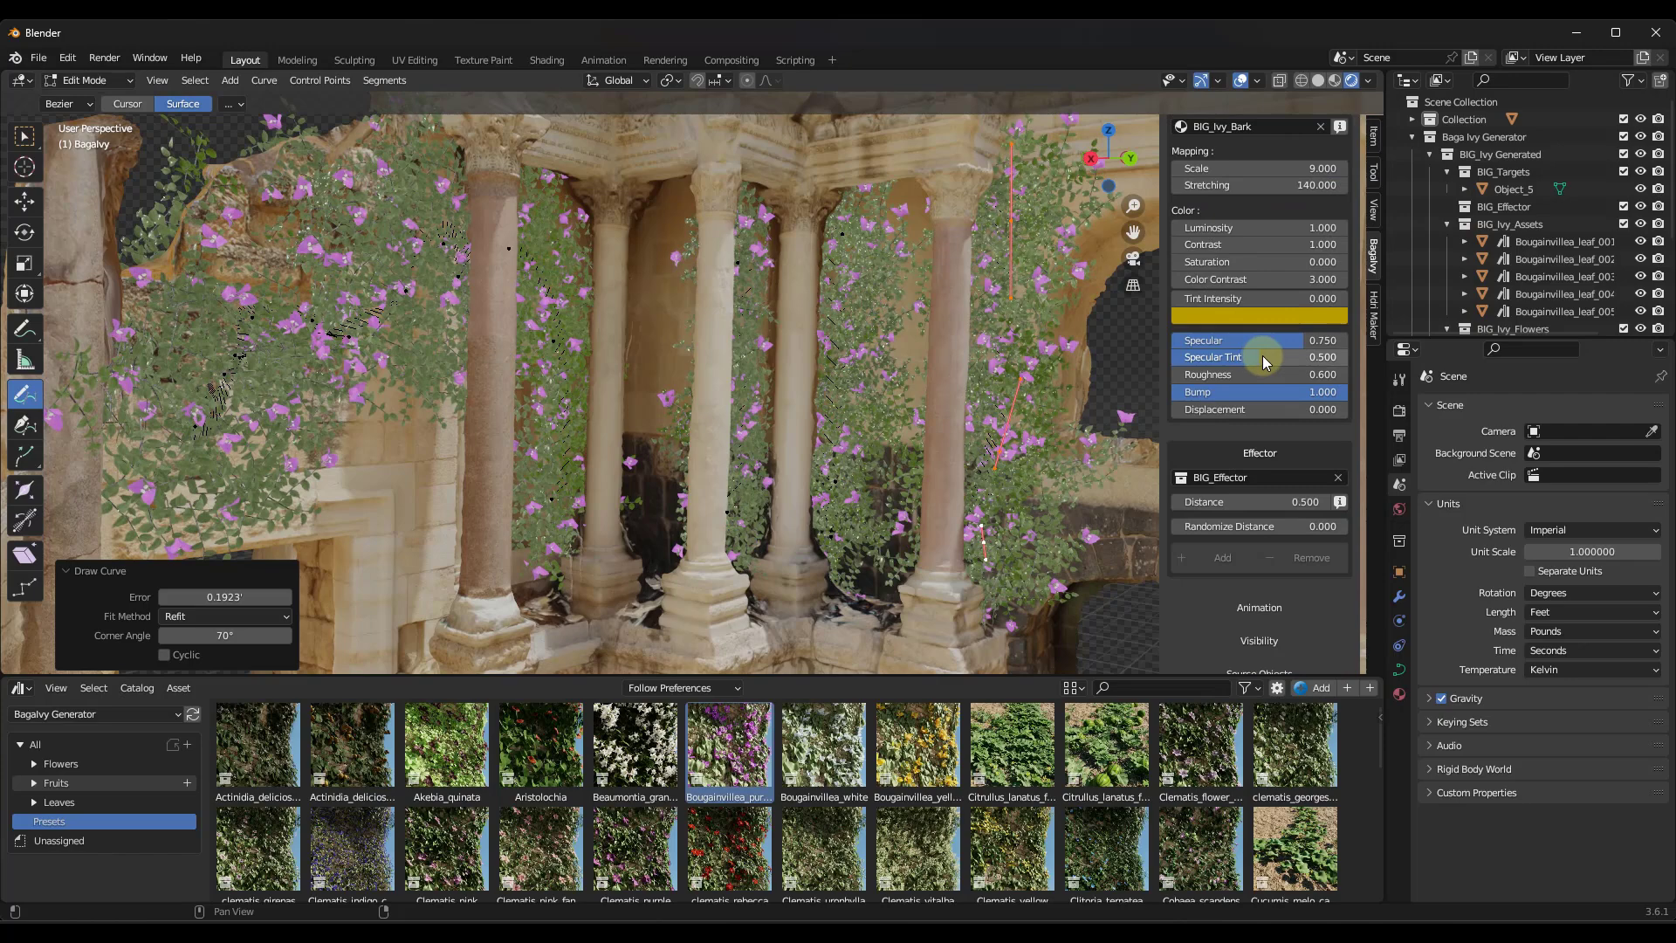
pyautogui.scroll(2, 1262, 355)
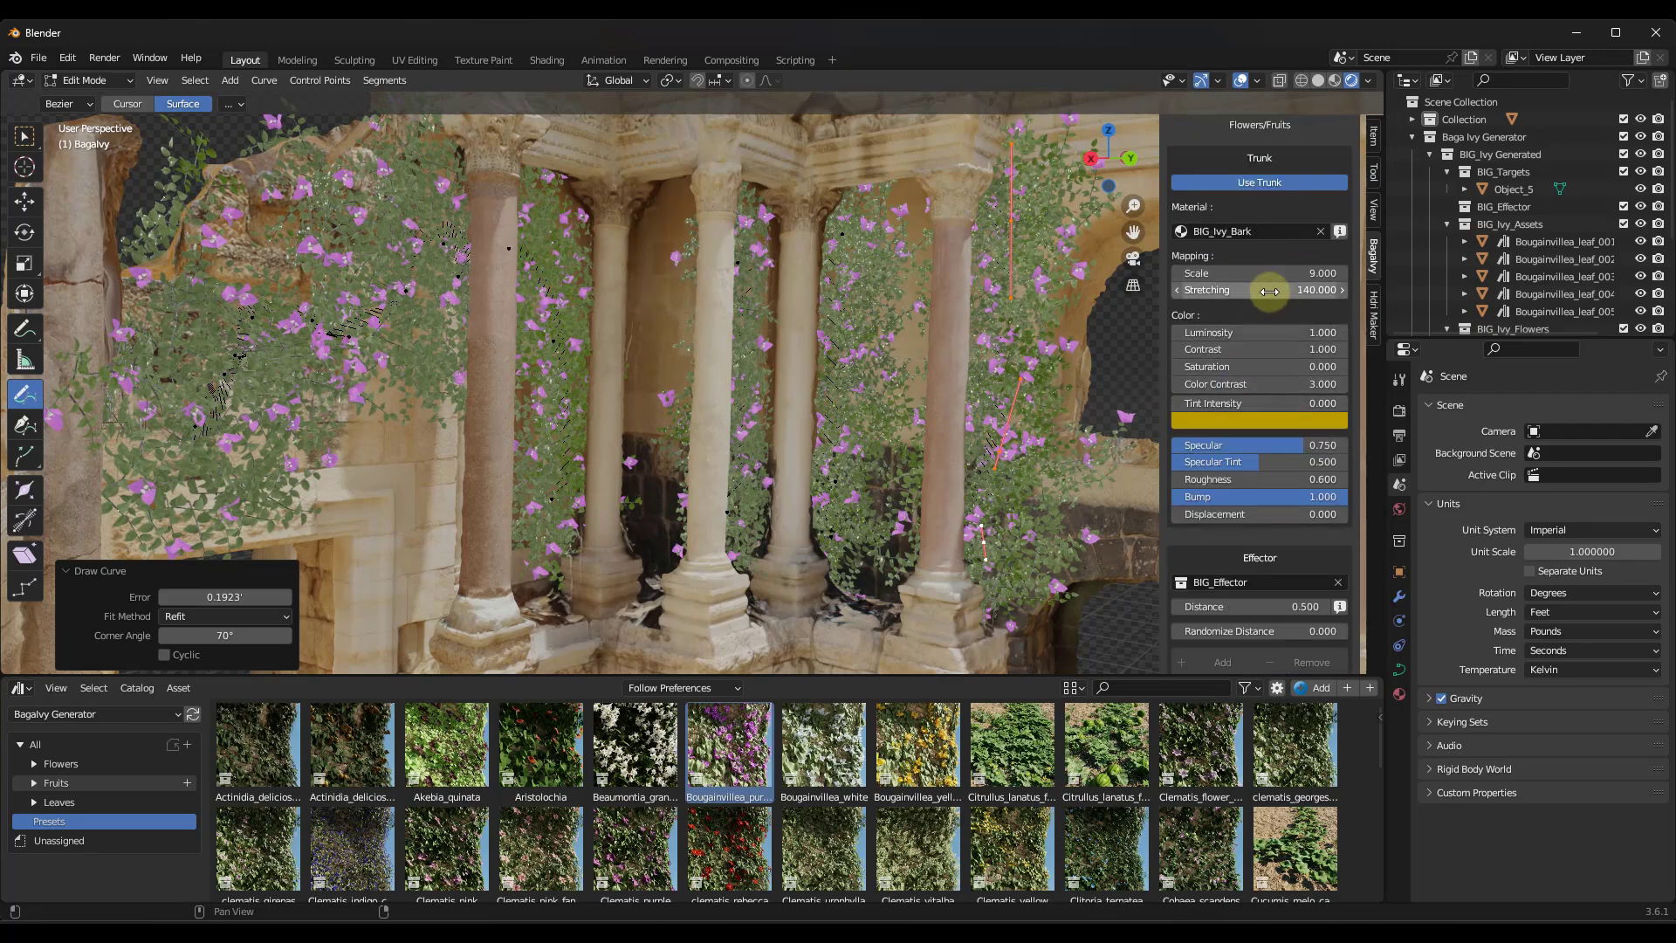
pyautogui.scroll(-5, 1260, 258)
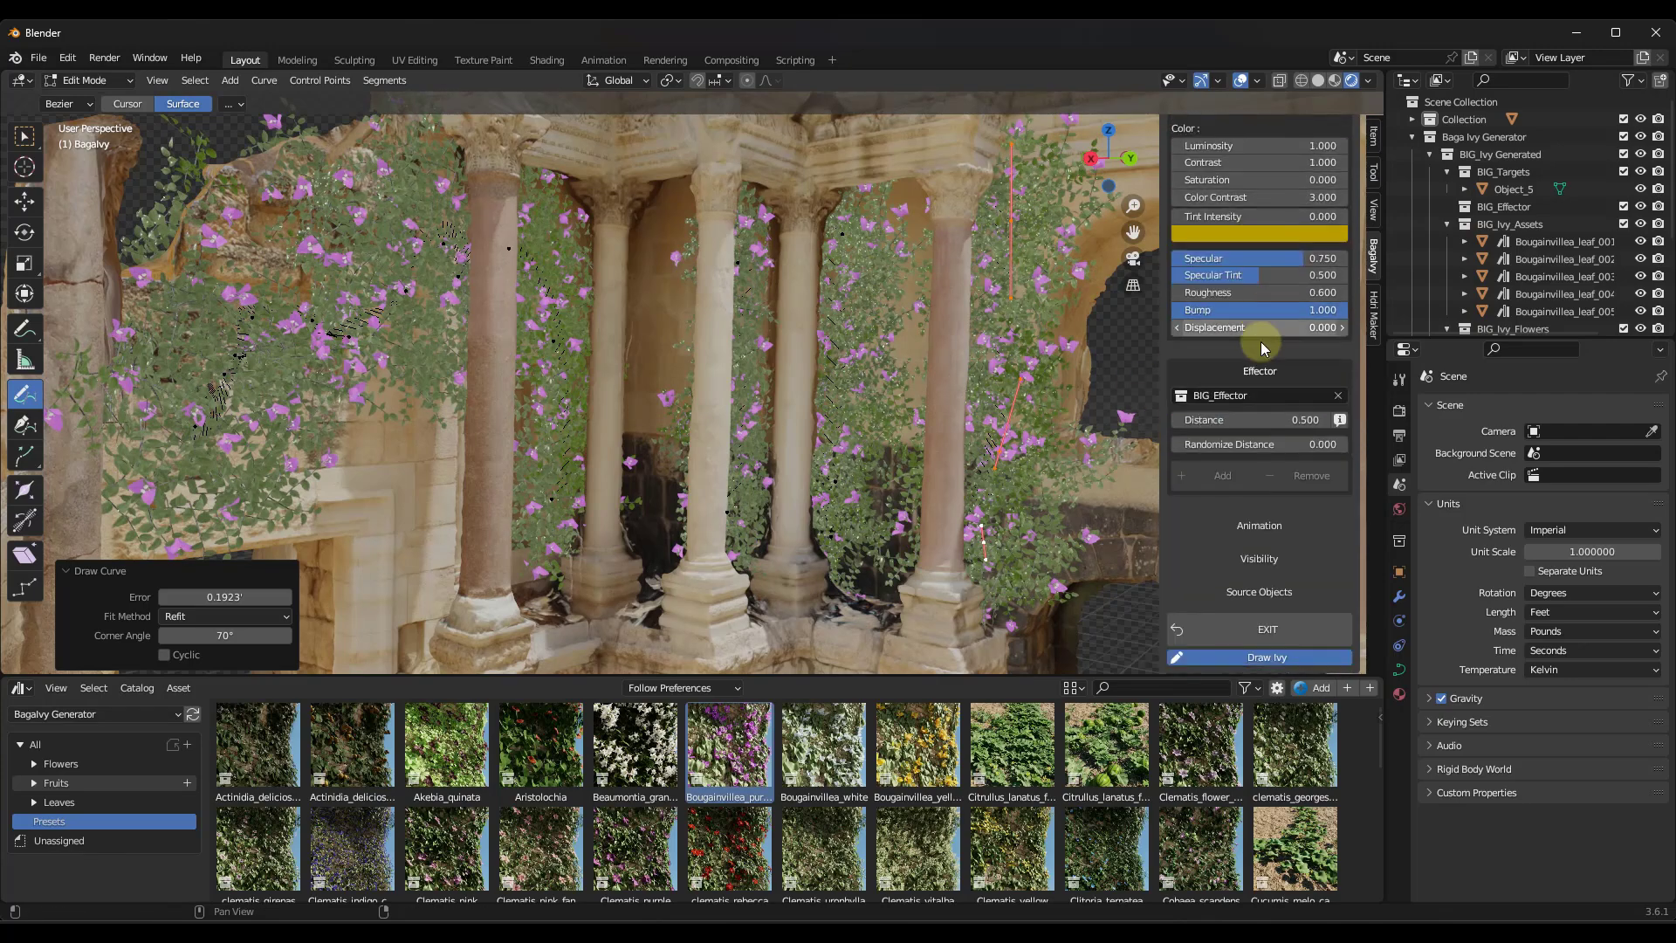
# Expand the Animation settings, play the ivy's leaf animation up close, and look through its vertical and horizontal parameters.
pyautogui.click(1258, 527)
pyautogui.click(1258, 524)
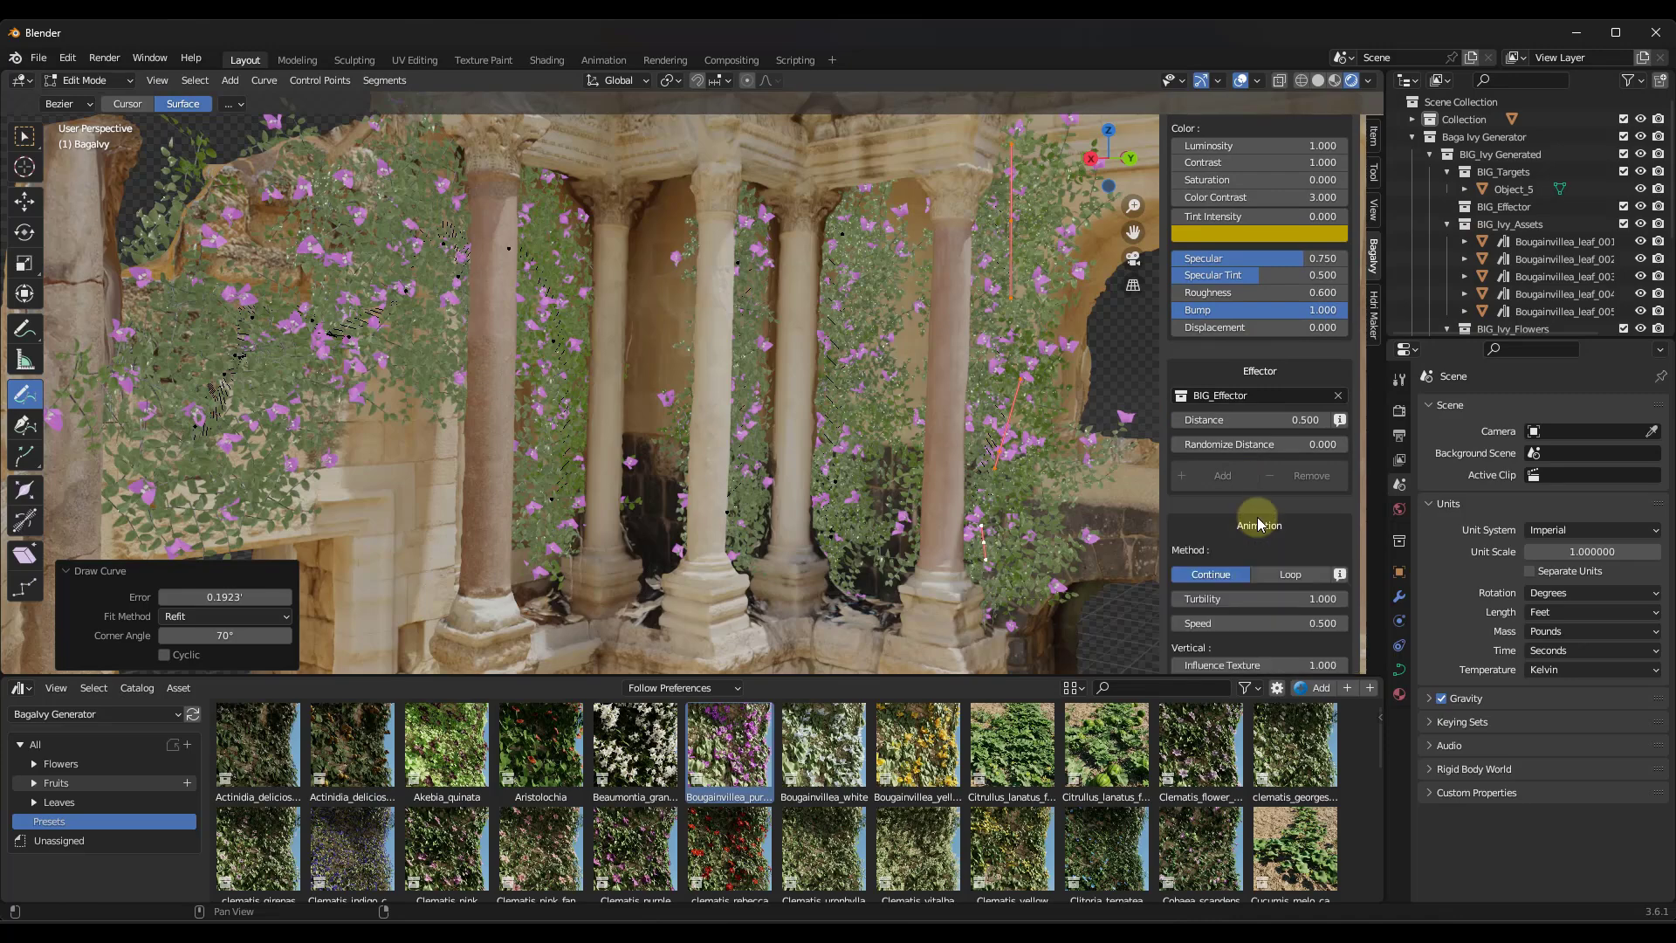
pyautogui.moveTo(749, 366)
pyautogui.mouseDown(button='middle')
pyautogui.moveTo(761, 358)
pyautogui.moveTo(749, 373)
pyautogui.moveTo(827, 412)
pyautogui.mouseUp(button='middle')
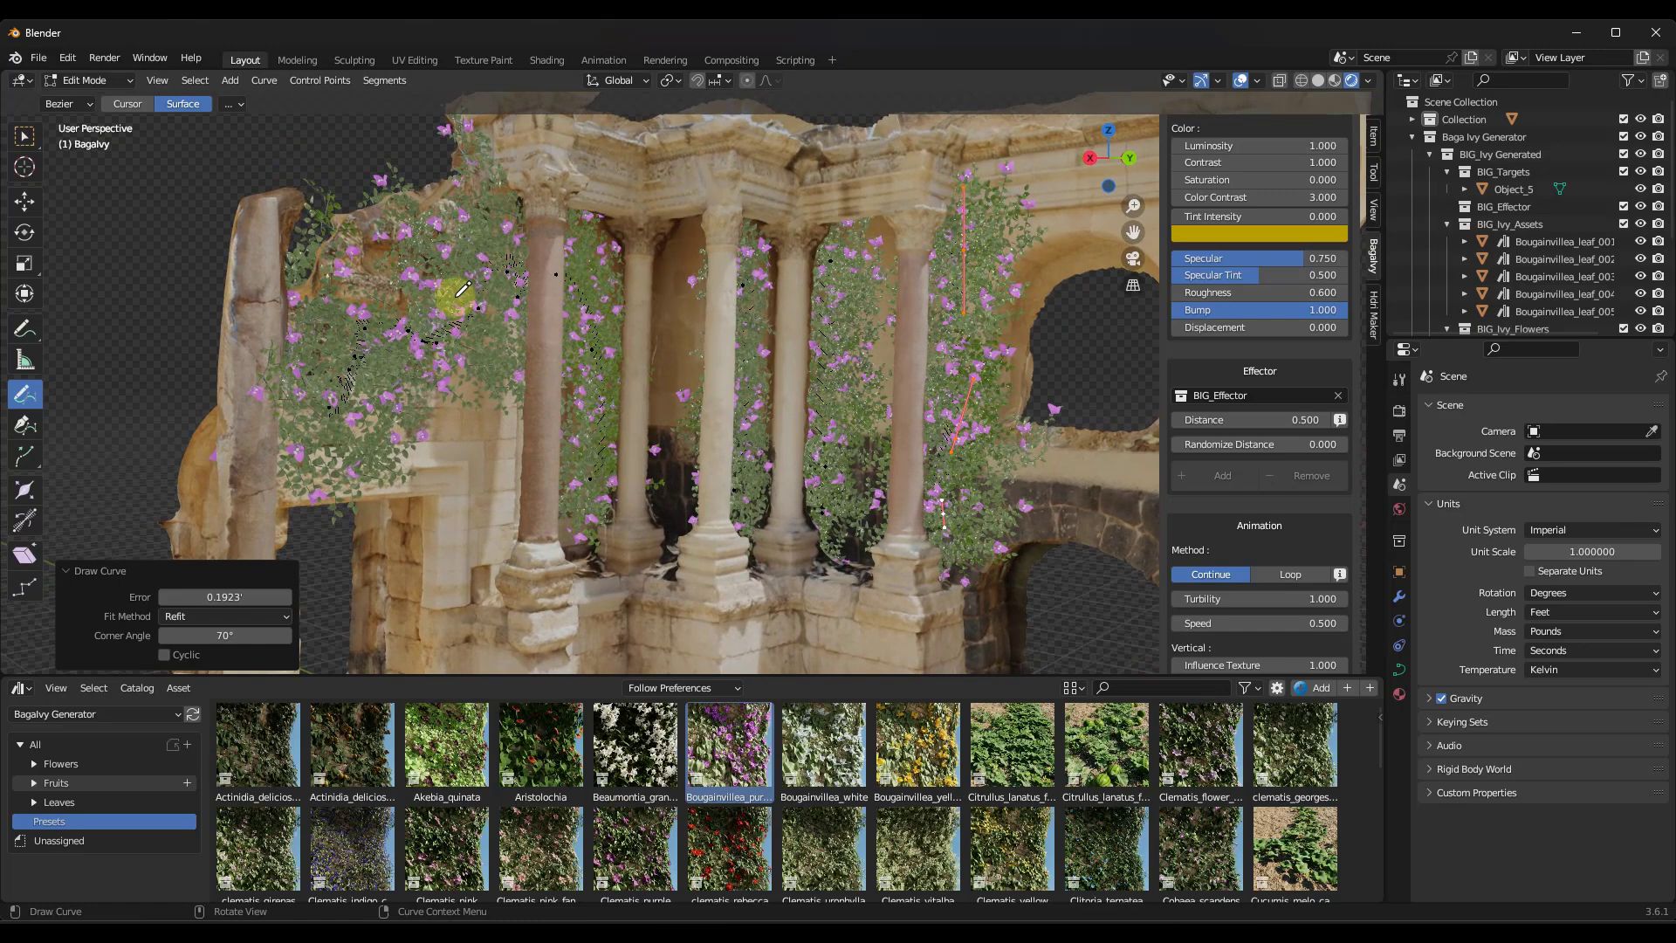
pyautogui.scroll(3, 463, 293)
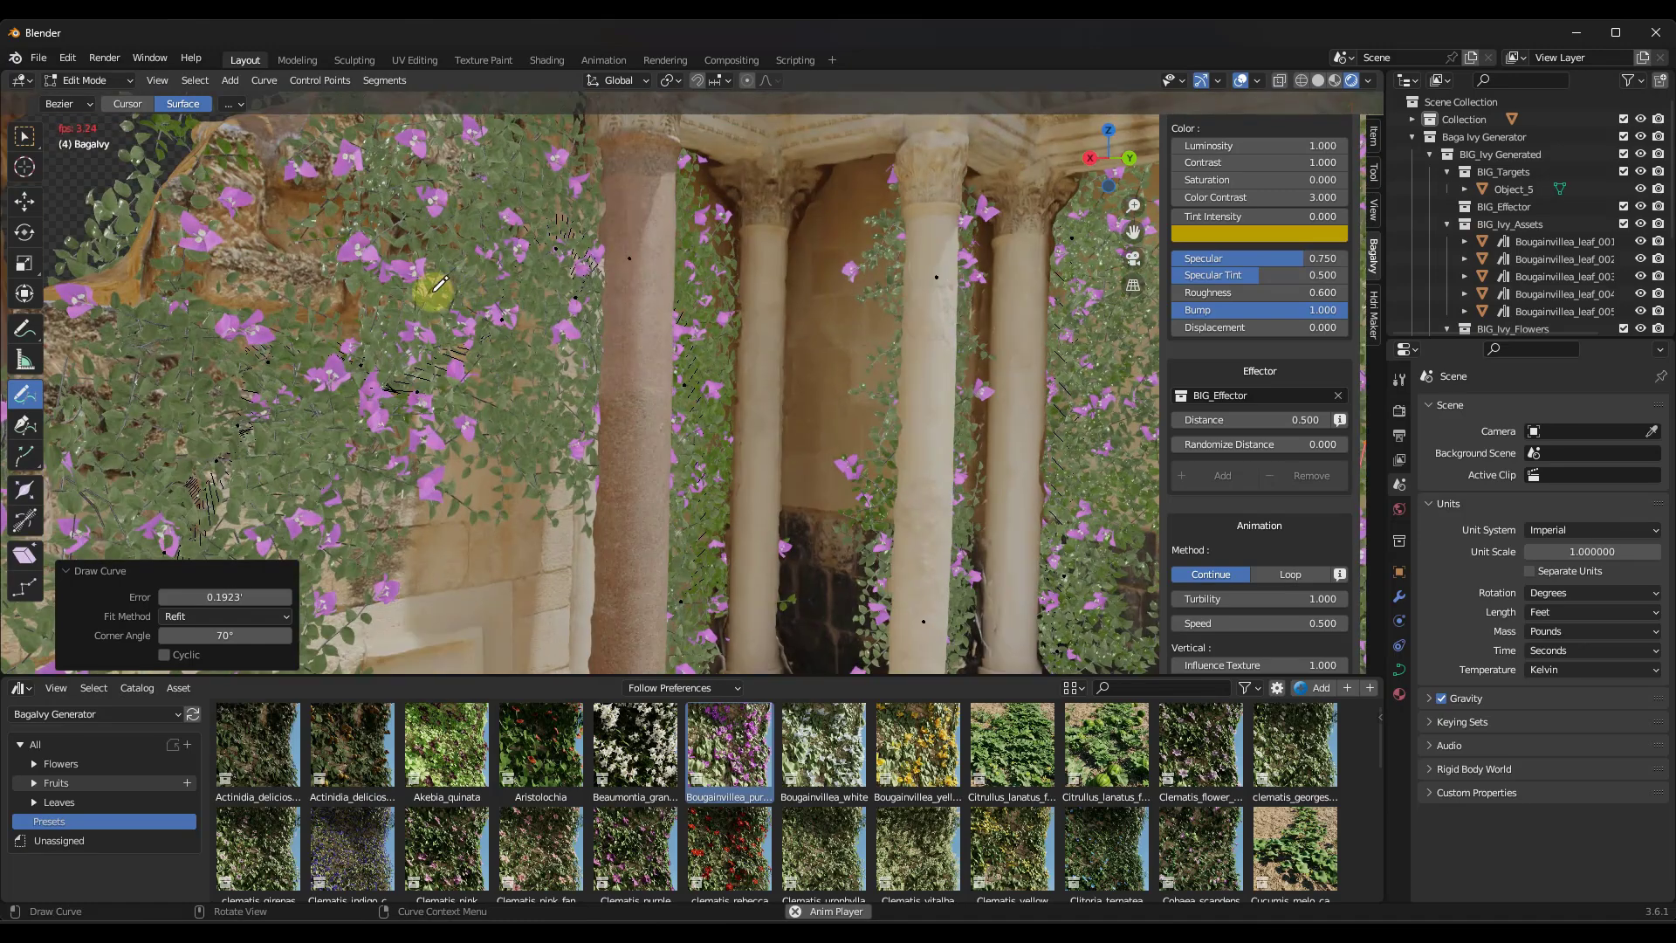
pyautogui.scroll(3, 424, 276)
pyautogui.scroll(3, 618, 385)
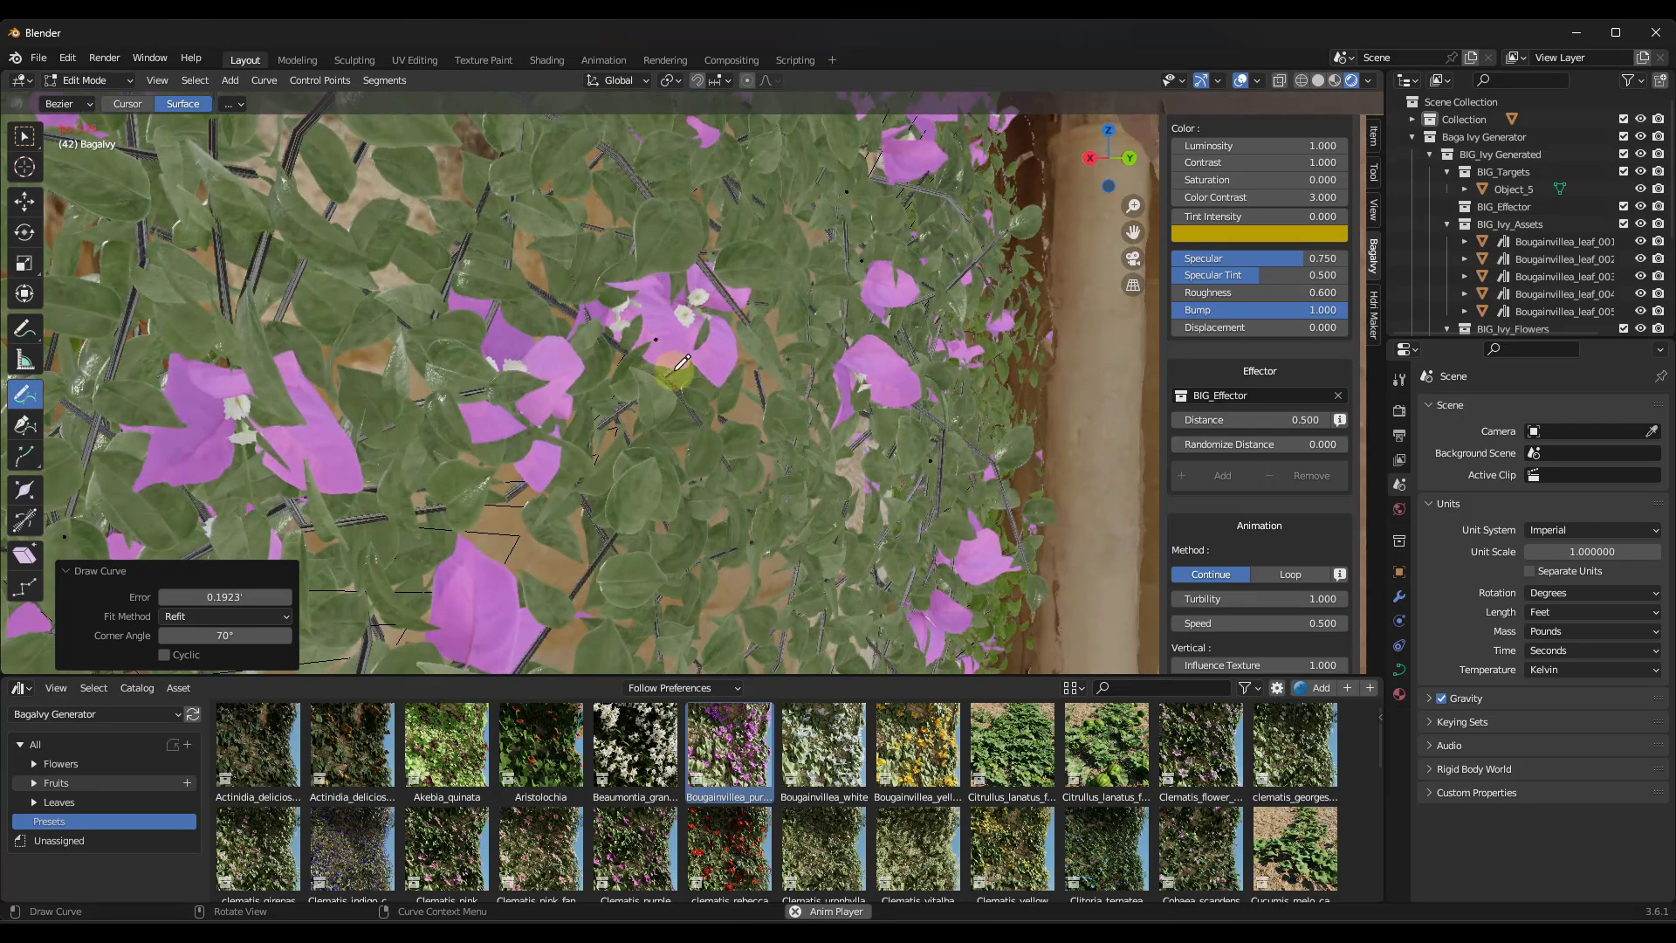
pyautogui.scroll(-3, 1238, 559)
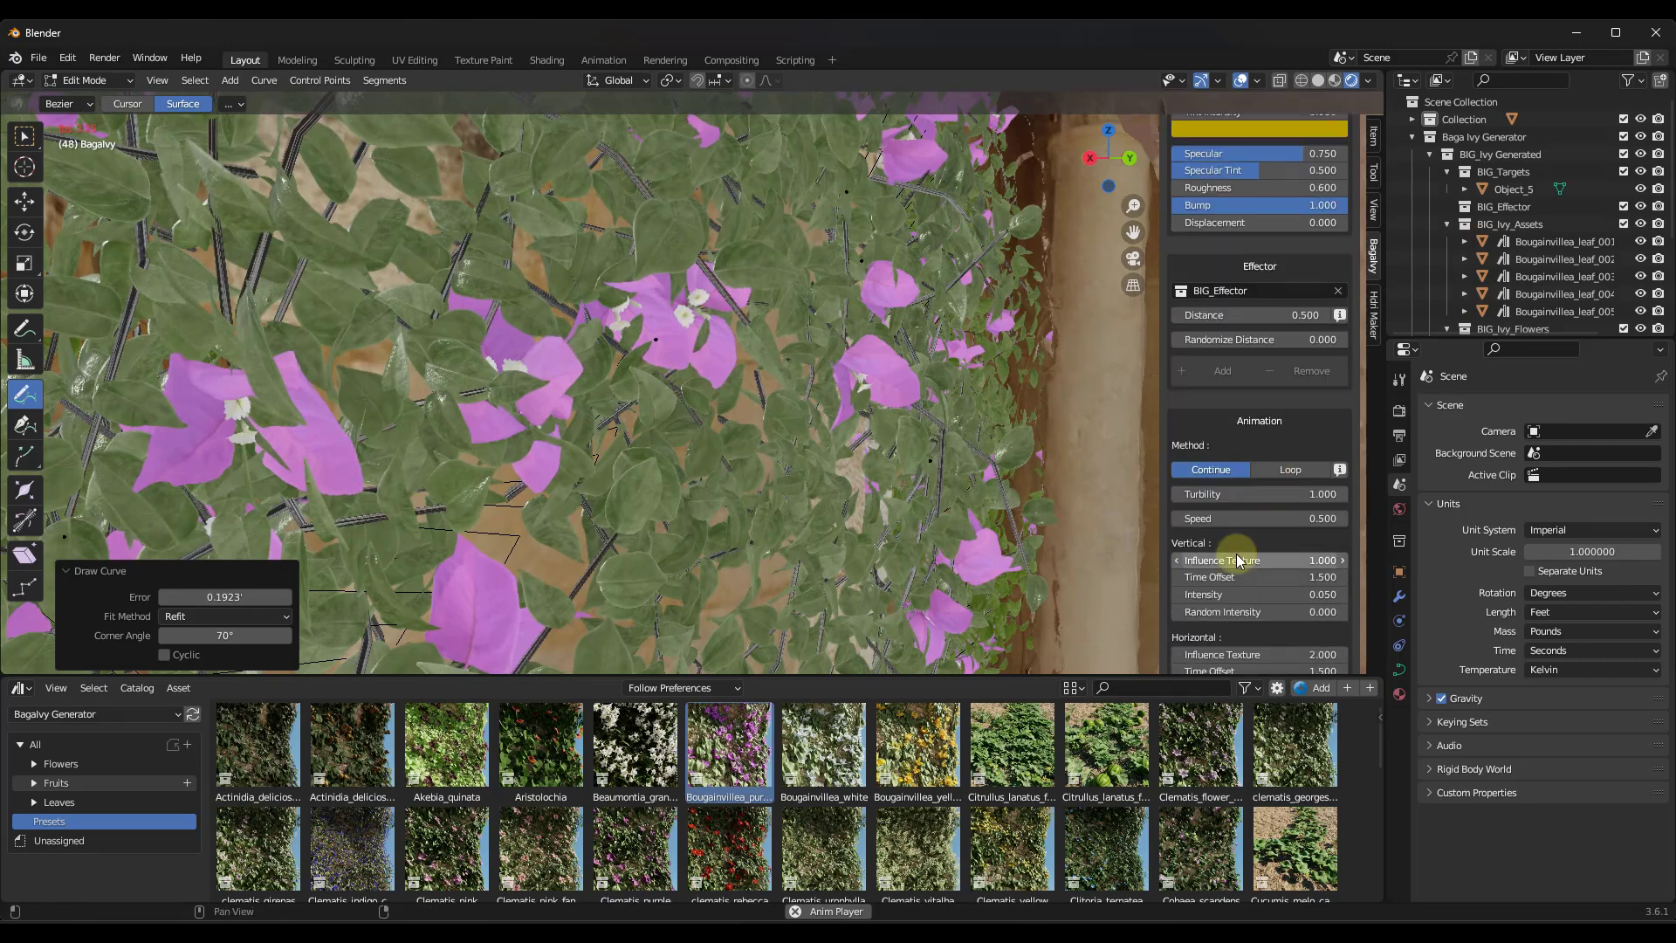
pyautogui.scroll(-1, 1278, 566)
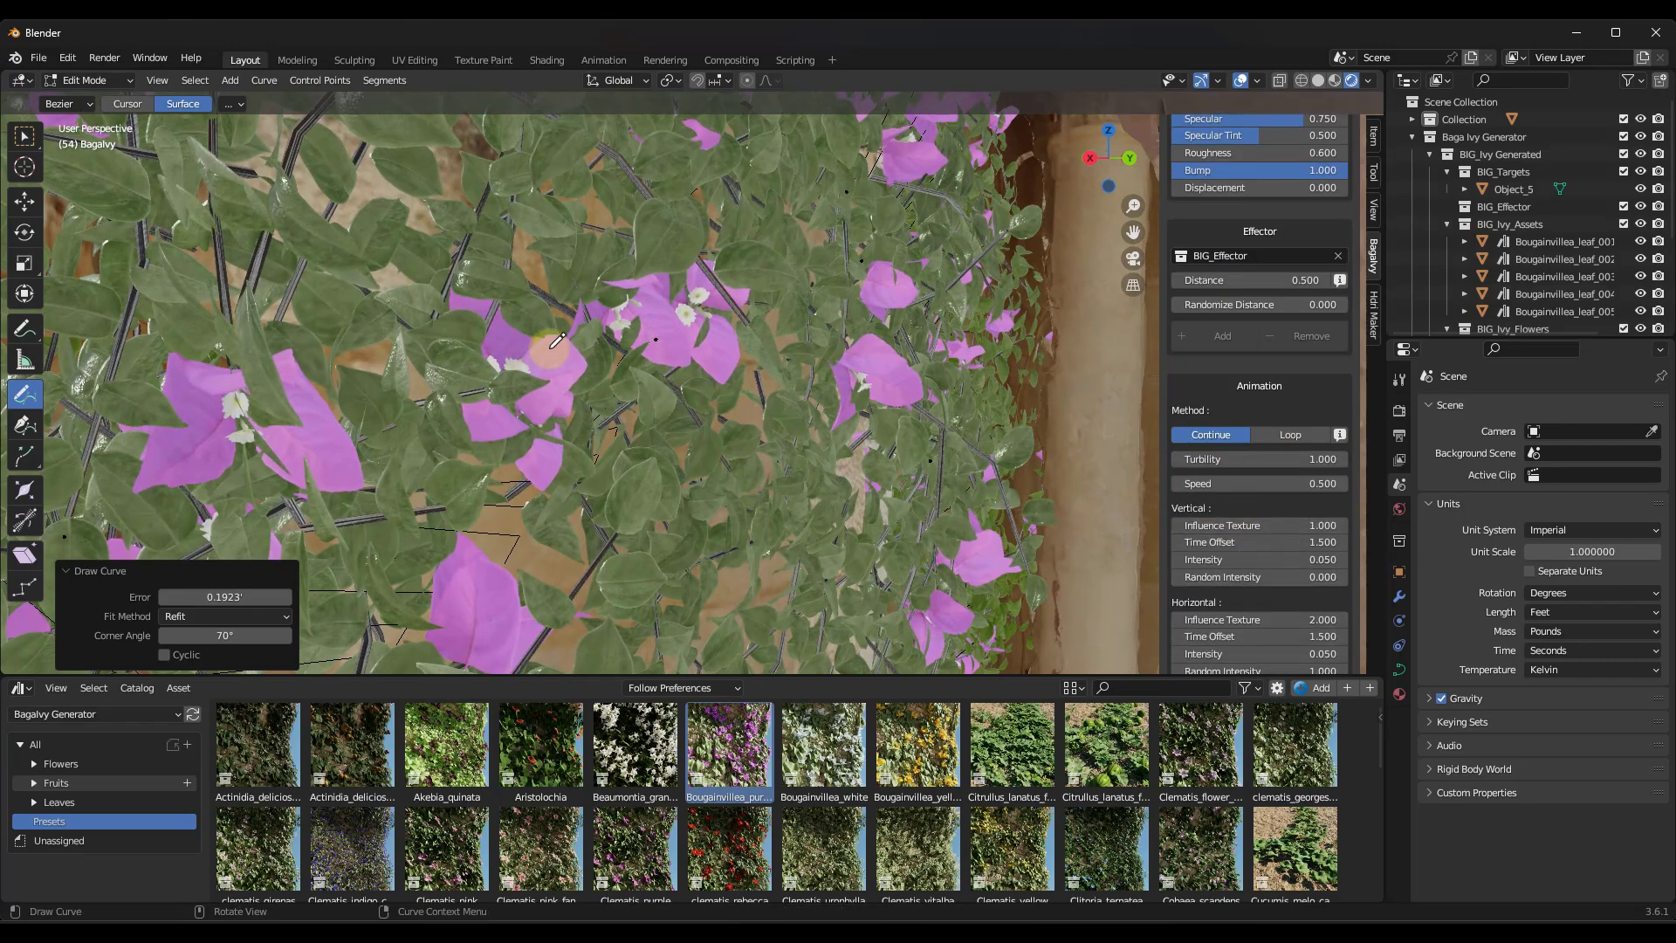
pyautogui.scroll(-6, 596, 281)
pyautogui.scroll(-4, 597, 281)
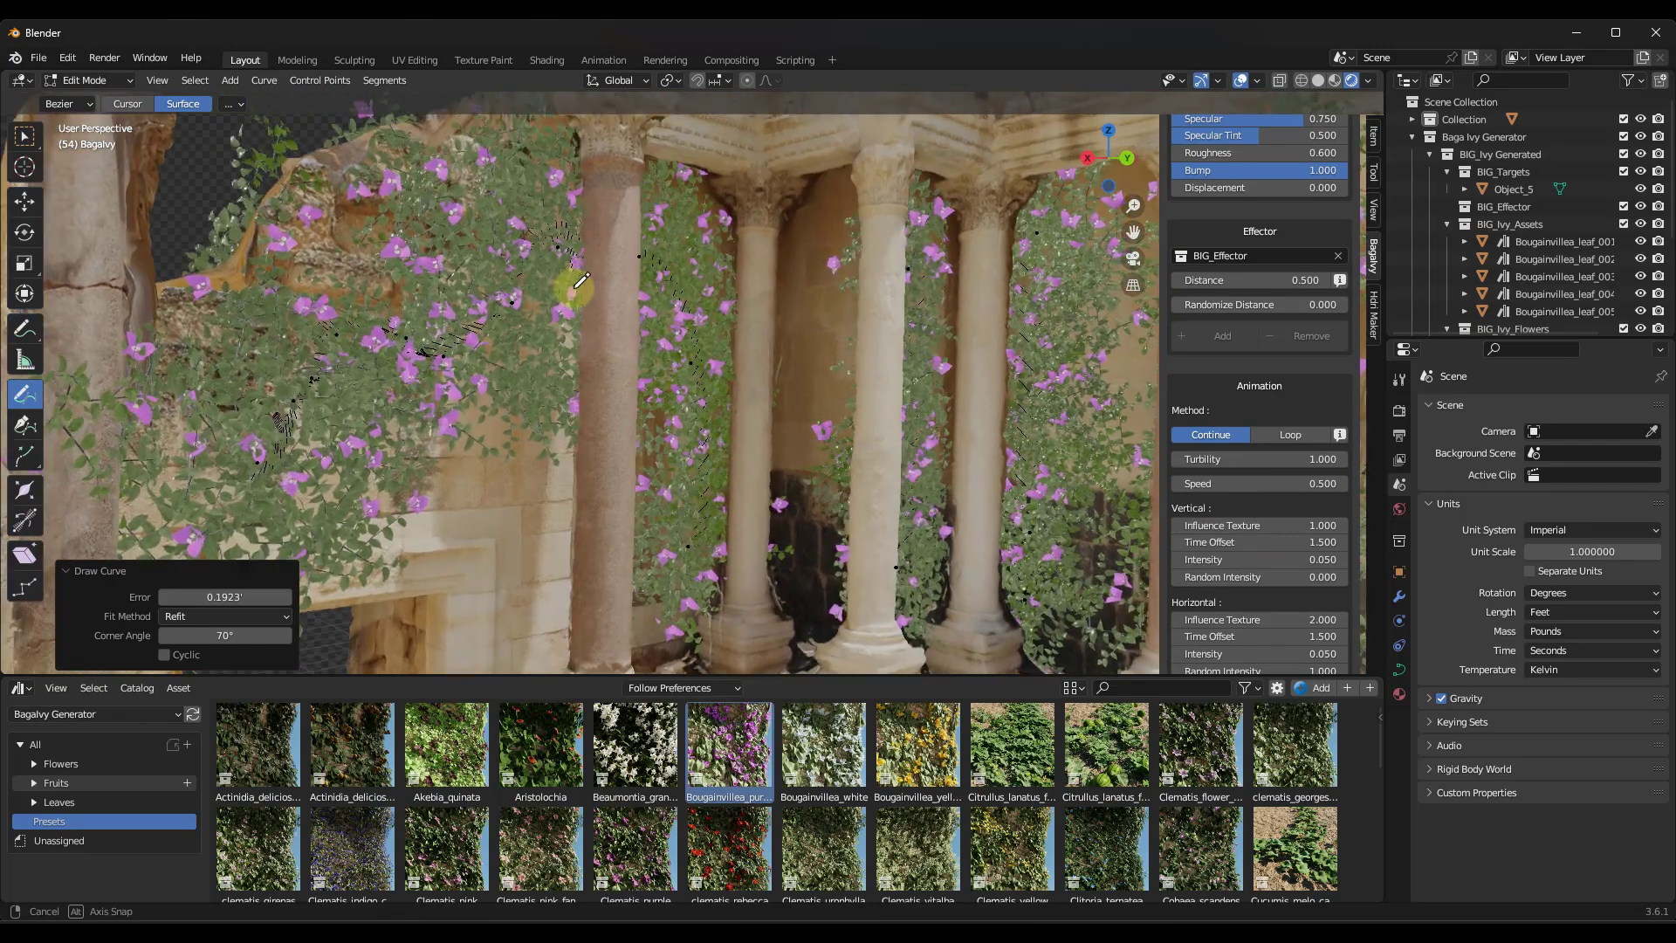
pyautogui.moveTo(597, 281); pyautogui.dragTo(596, 406, button='middle')
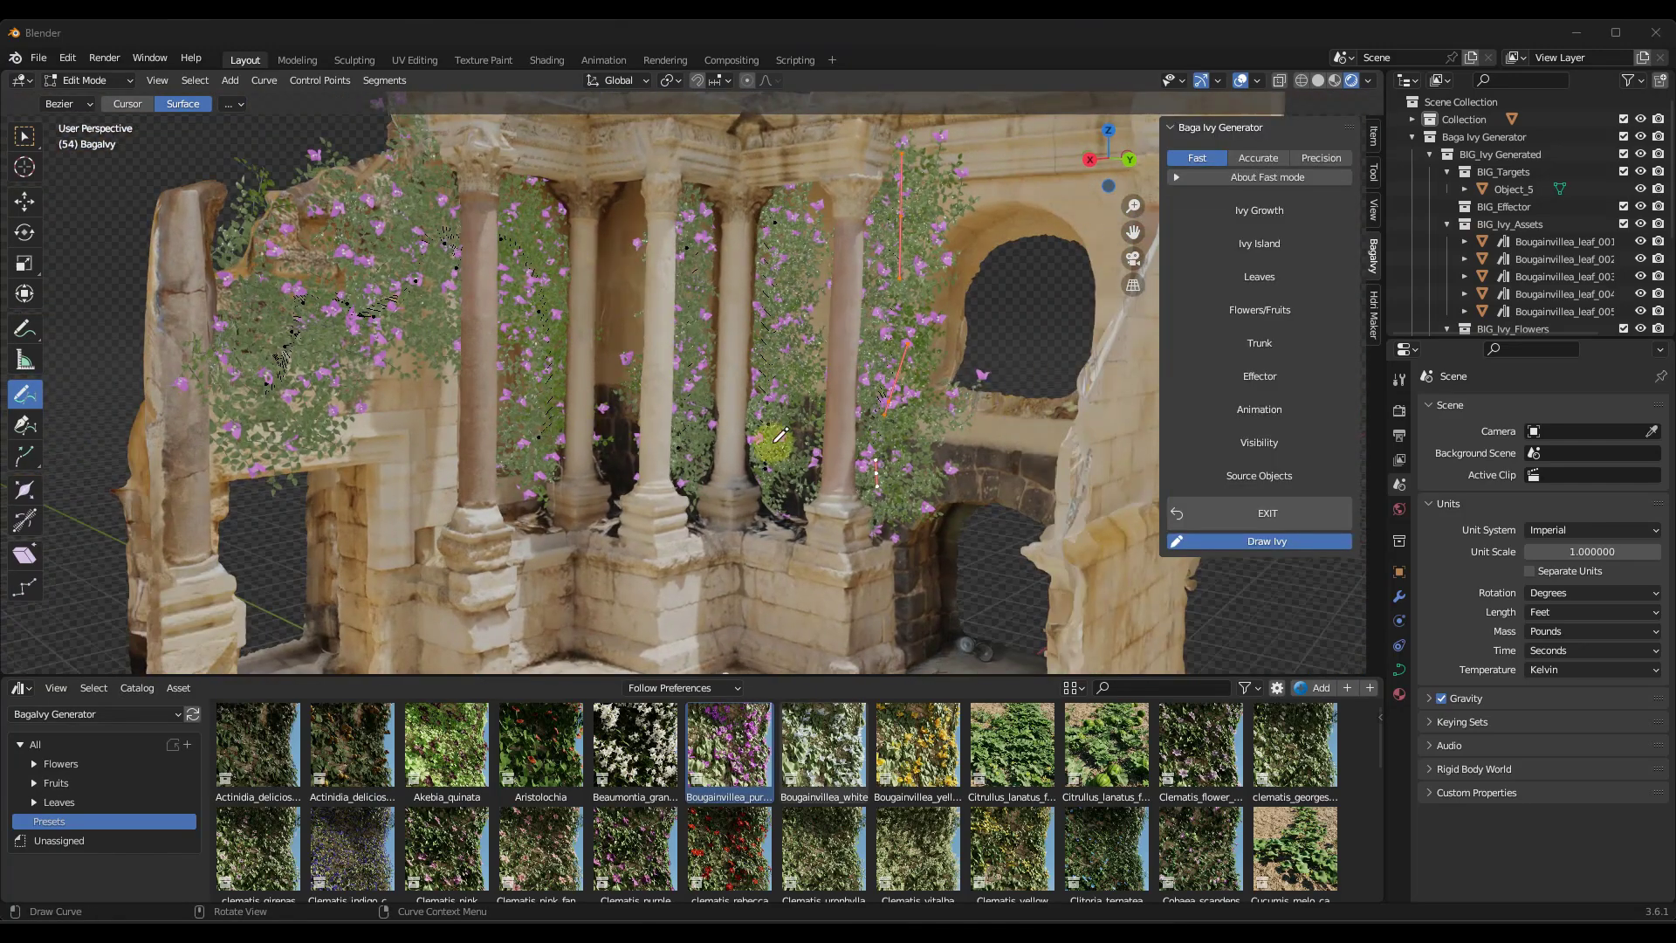
# Exit the ivy drawing mode and replace the ivy's preset with Beaumontia Grandiflora.
pyautogui.click(1257, 514)
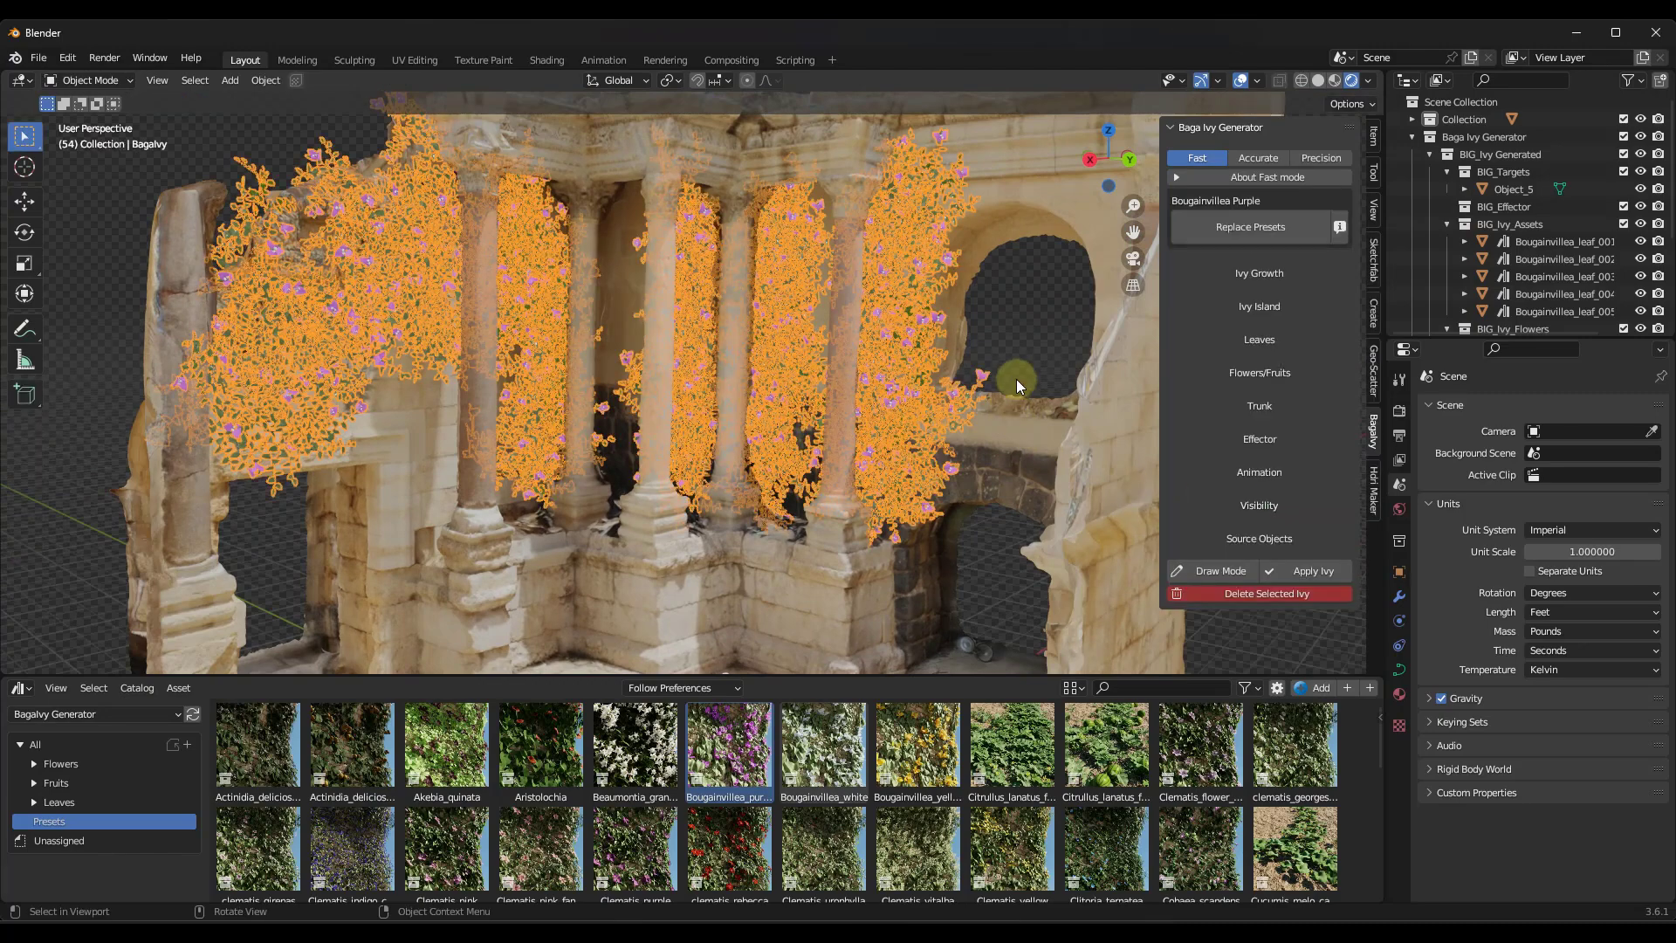
pyautogui.click(634, 747)
pyautogui.click(1258, 229)
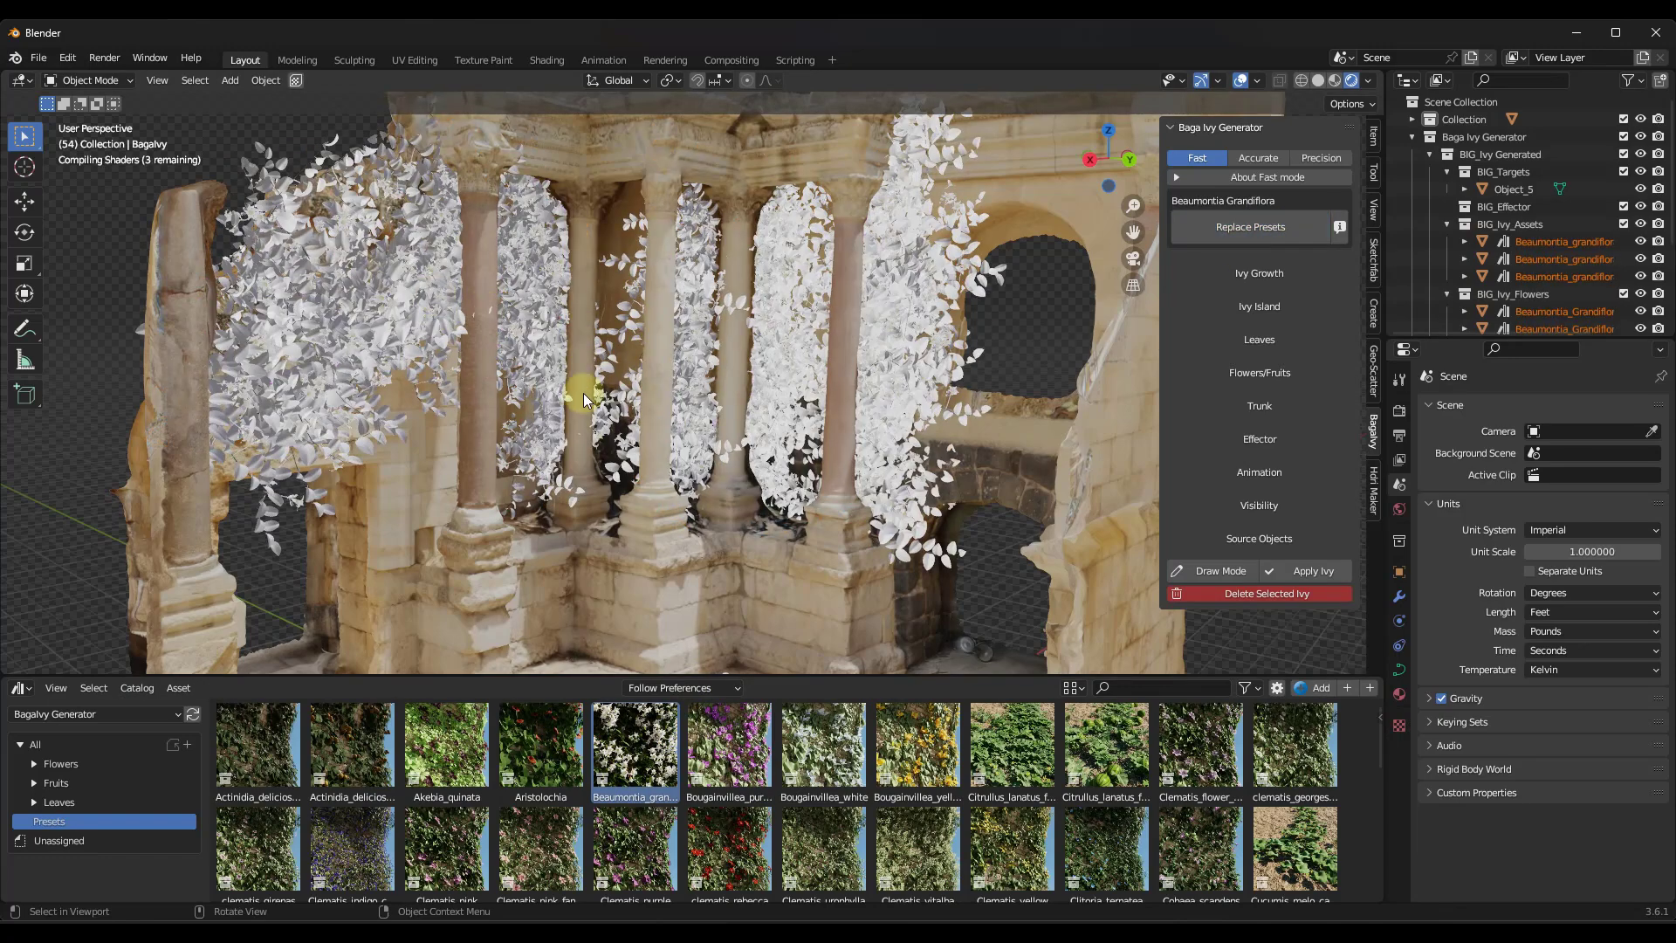
# Replace the ivy's preset with Akebia Quinata.
pyautogui.click(450, 744)
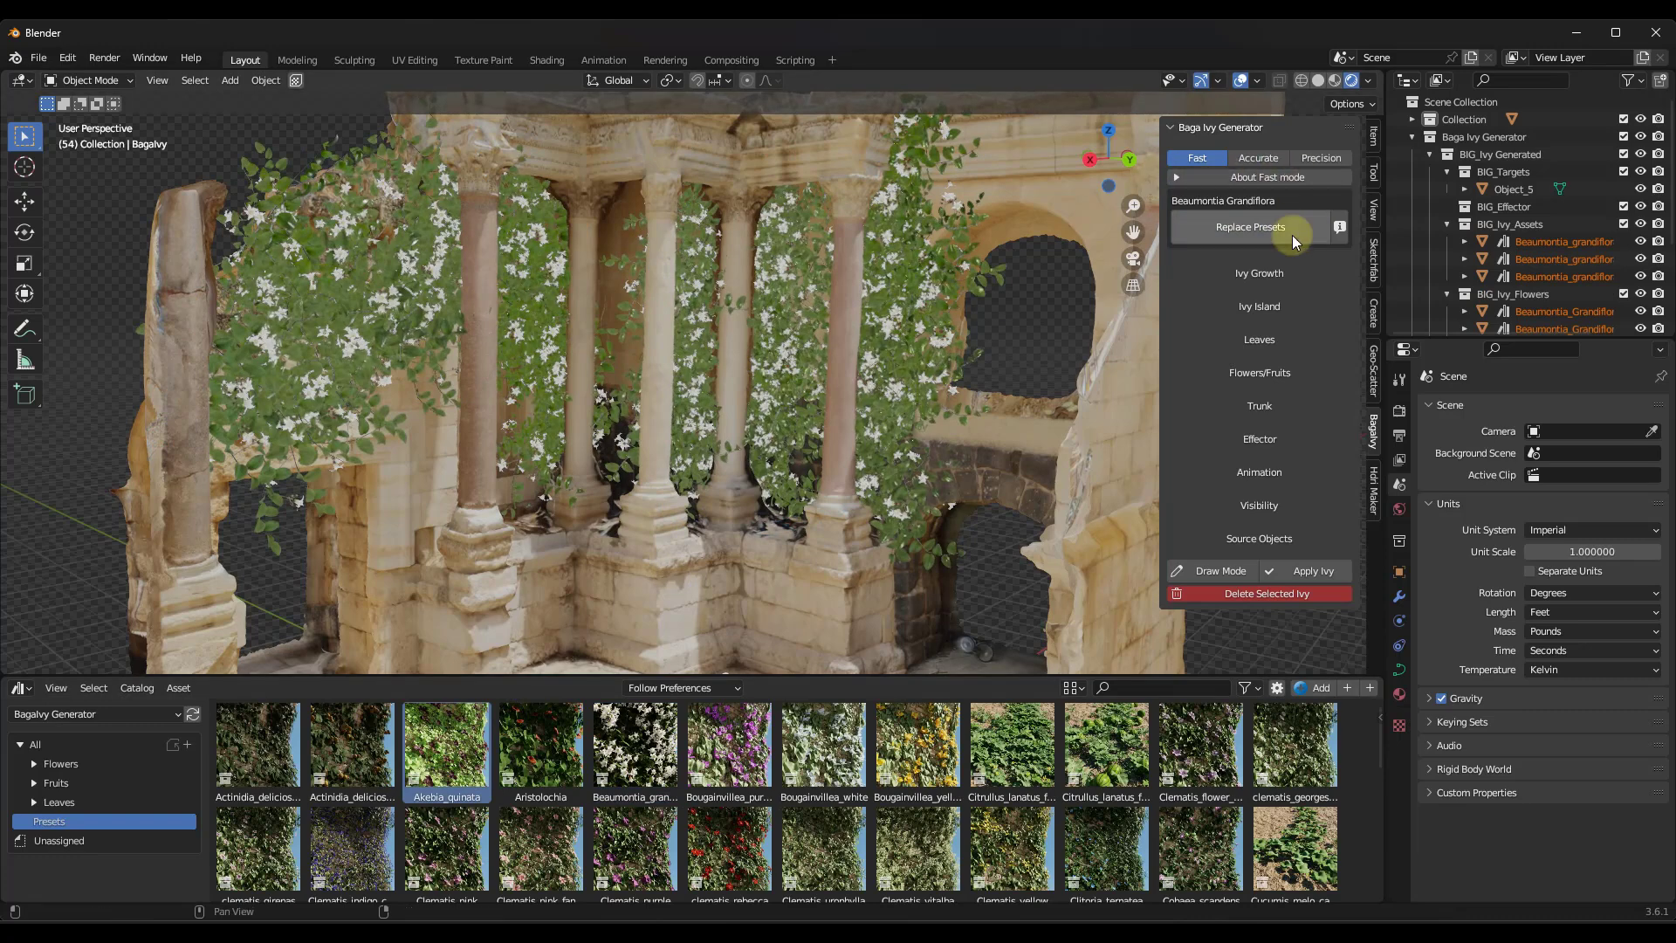
pyautogui.click(1260, 232)
pyautogui.click(1250, 228)
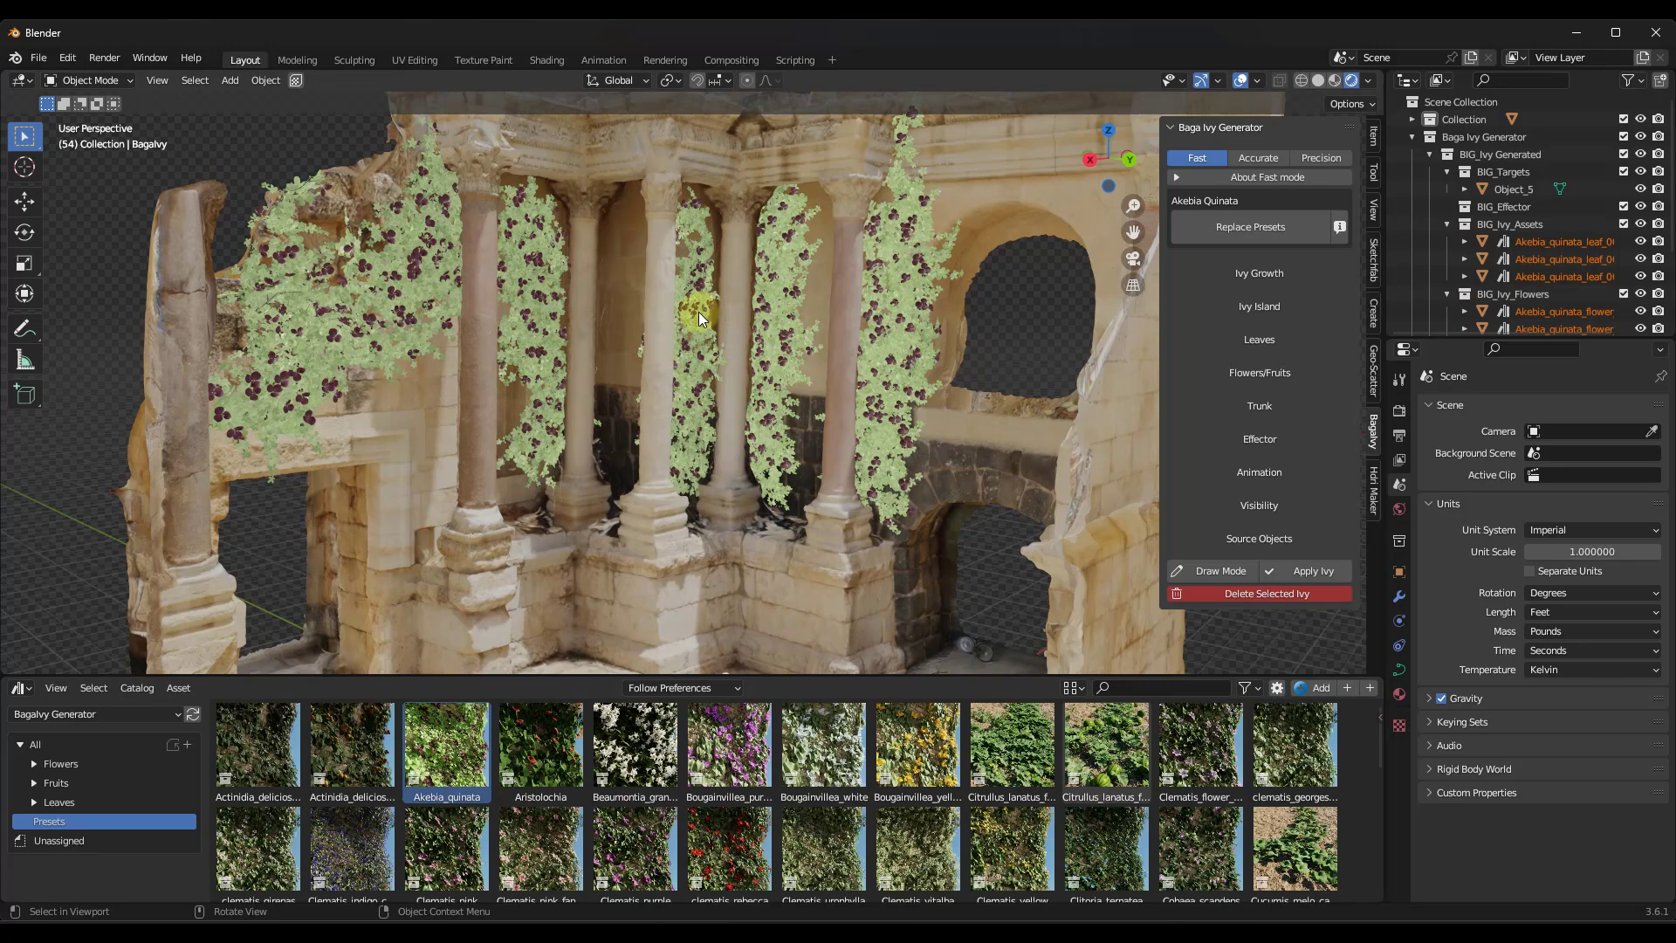
# Apply the ivy as a mesh, keeping its leaf and flower assets in the scene.
pyautogui.moveTo(691, 298); pyautogui.dragTo(647, 237, button='middle')
pyautogui.click(1314, 571)
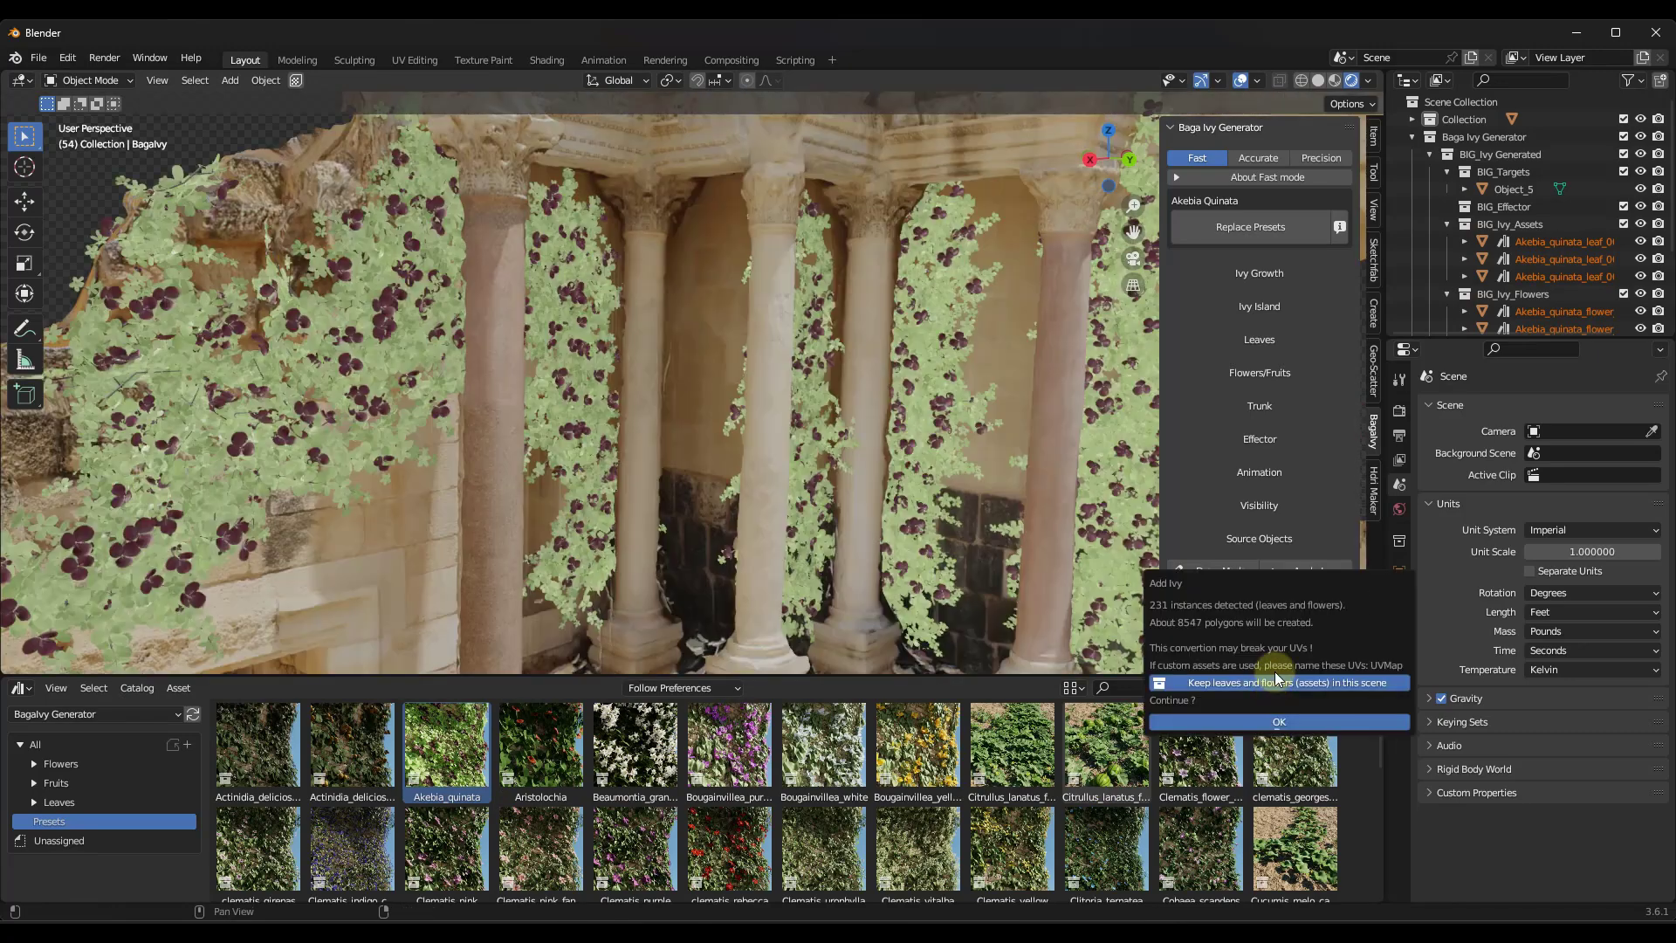
pyautogui.press('Return')
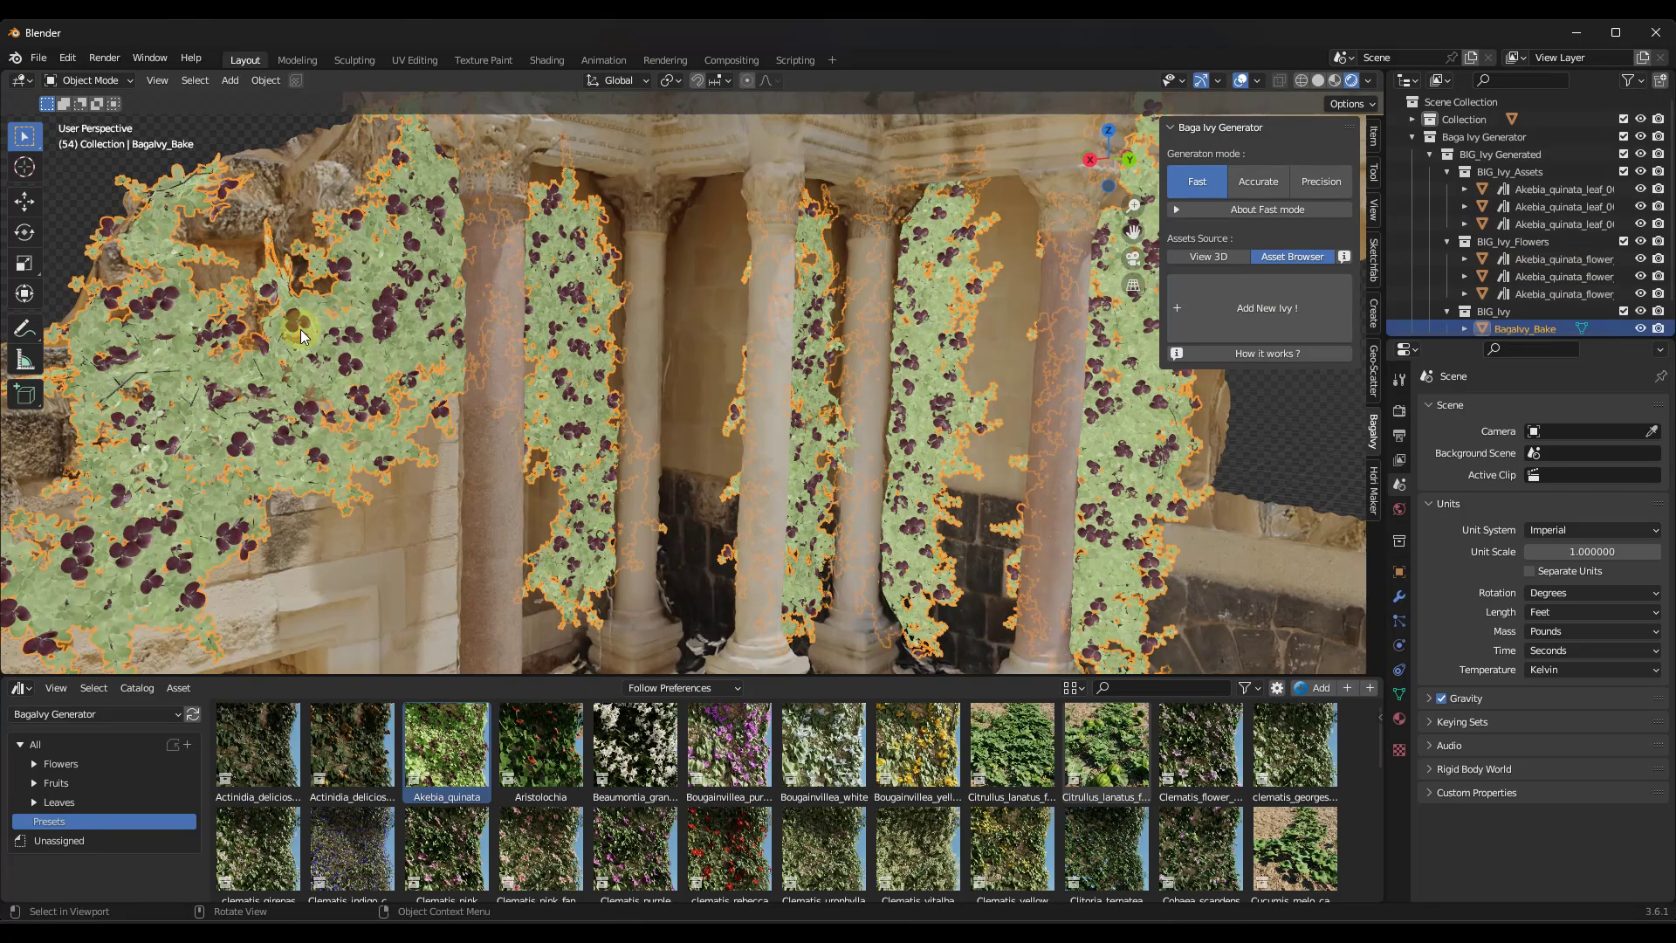
# Inspect the geometry of the applied ivy mesh in Edit Mode, and return to Object Mode.
pyautogui.press('Tab')
pyautogui.scroll(3, 351, 326)
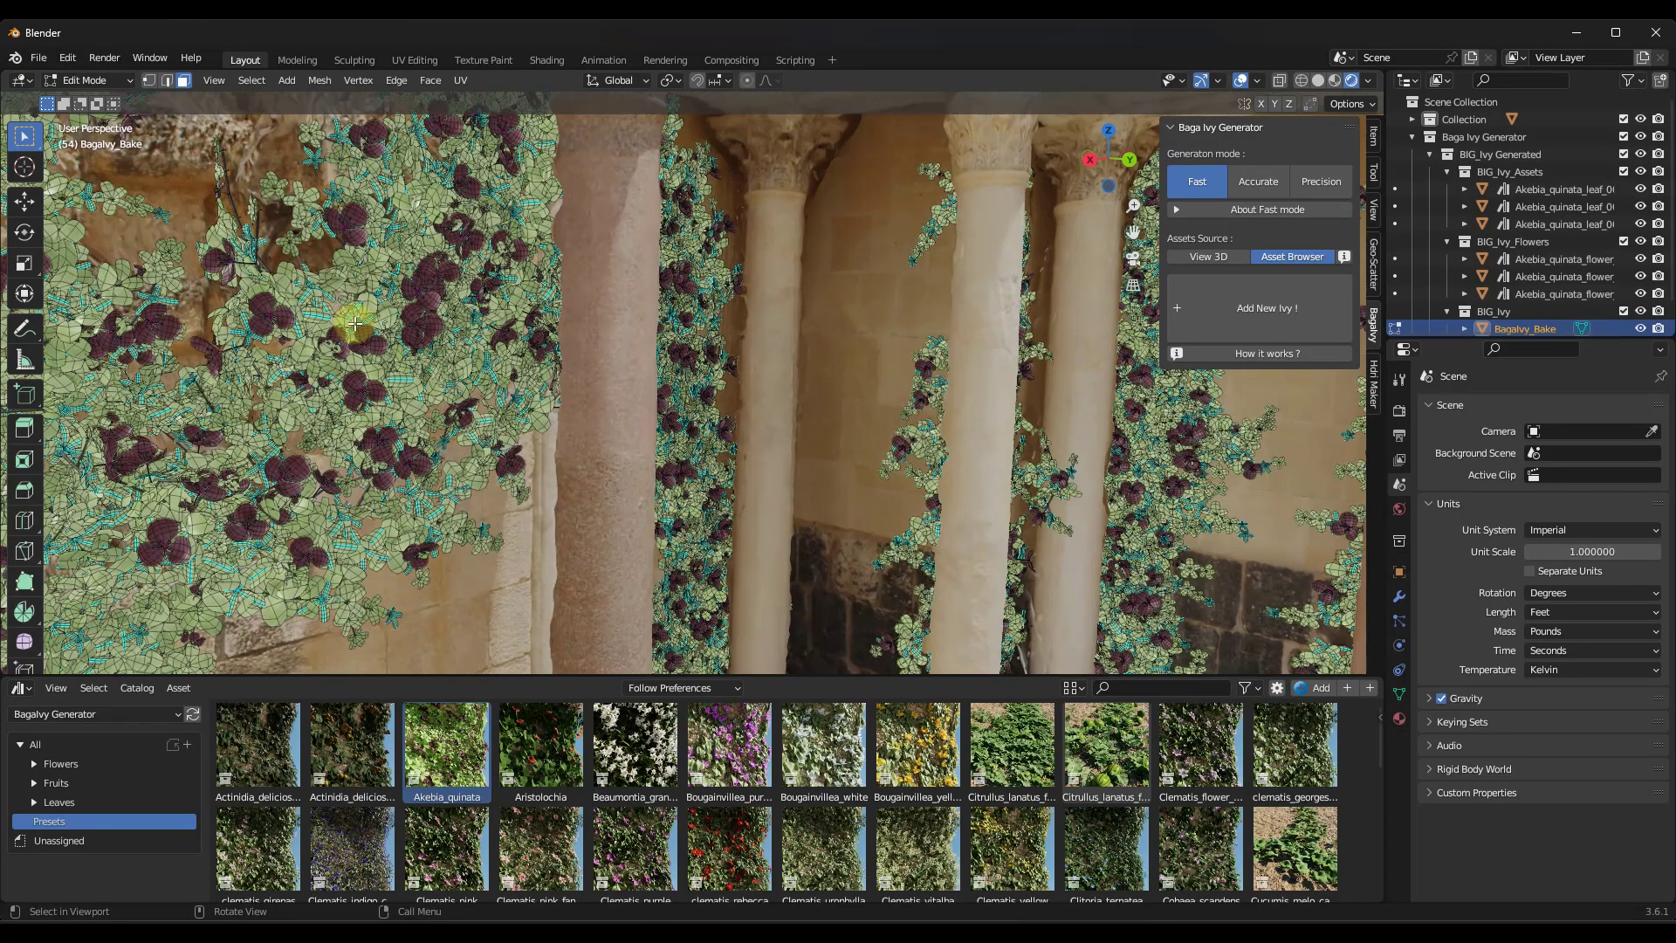
pyautogui.press('Tab')
pyautogui.scroll(-5, 358, 322)
pyautogui.moveTo(365, 321); pyautogui.dragTo(405, 311, button='middle')
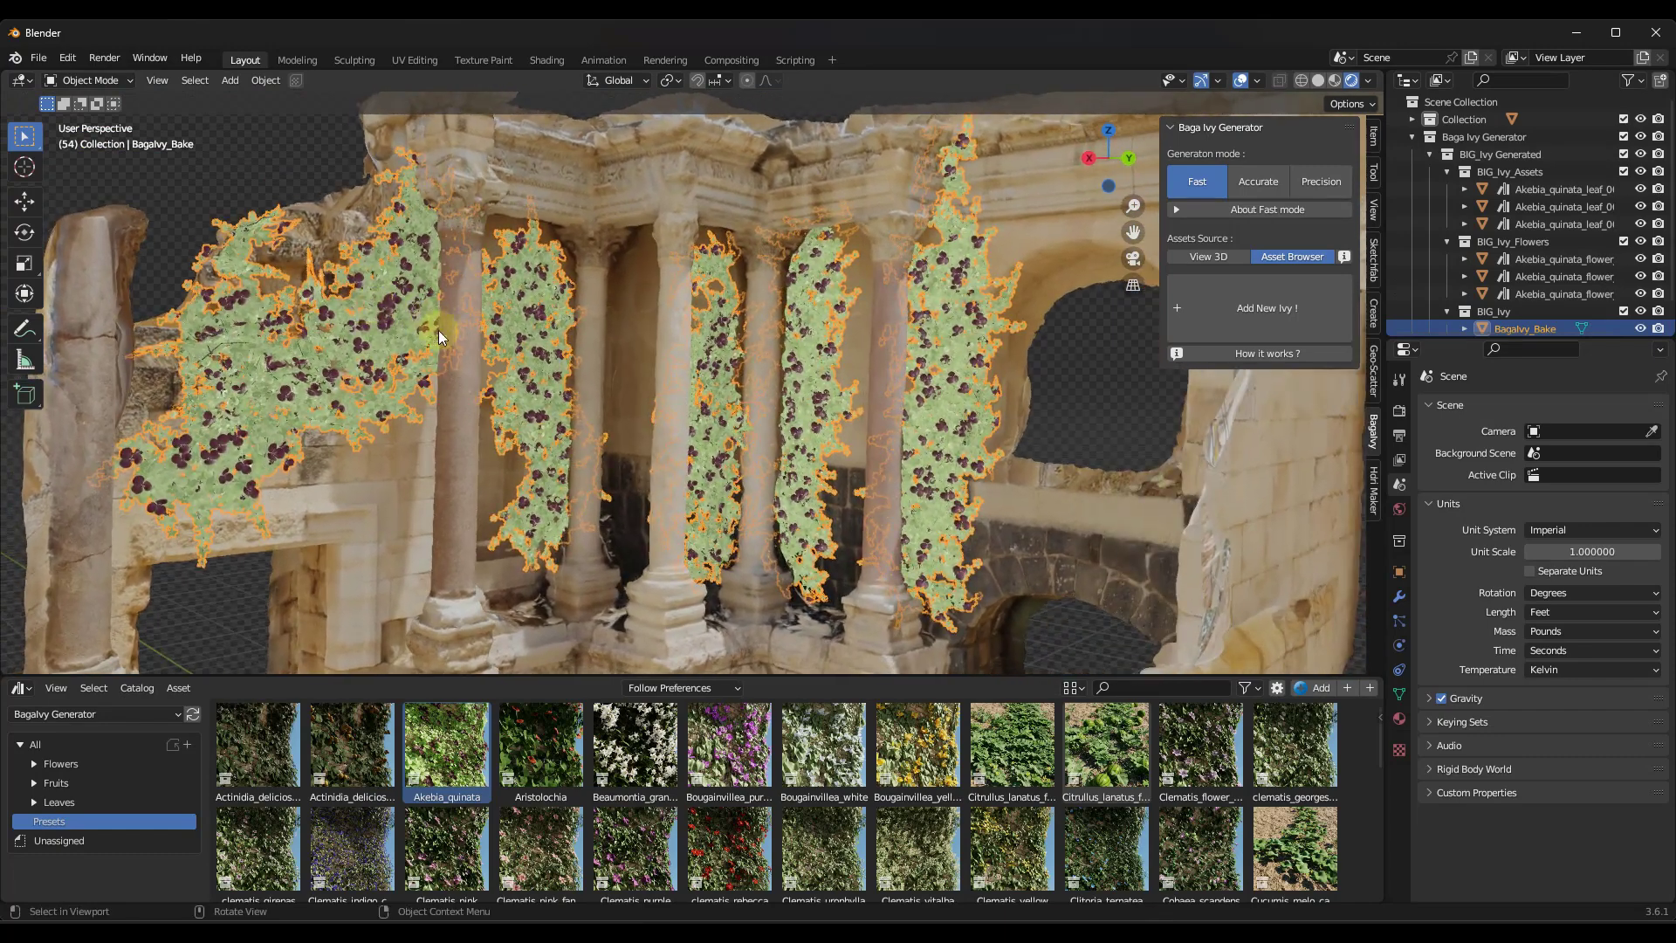
# Switch the ivy generator to Accurate mode and read its description.
pyautogui.click(1258, 181)
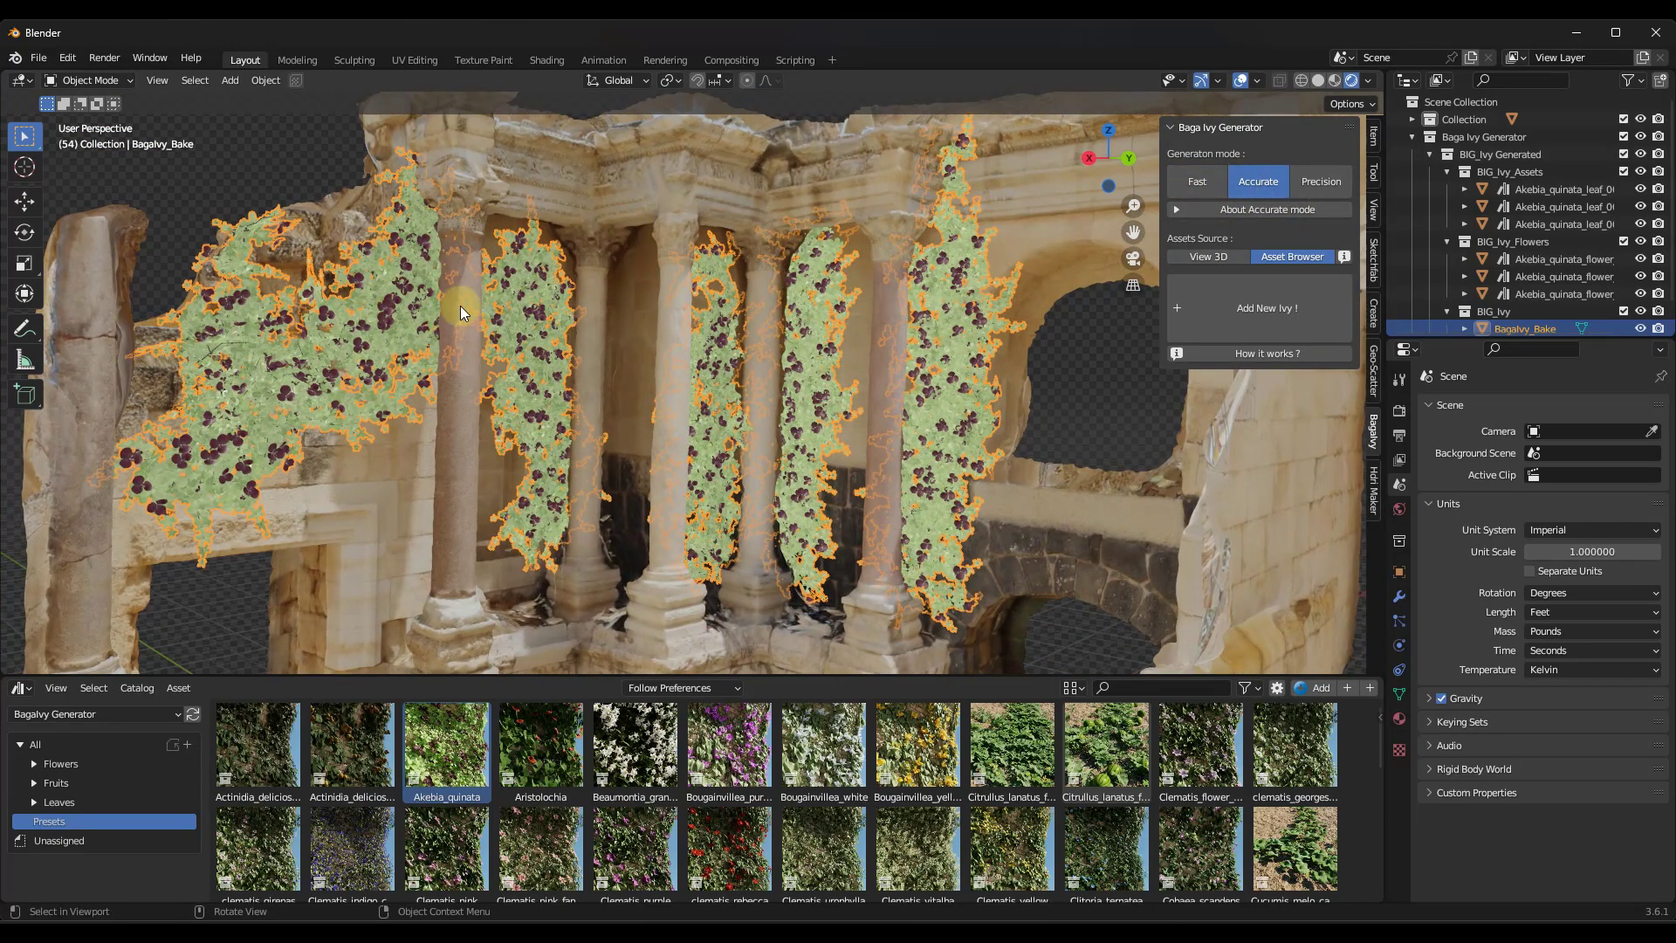
pyautogui.click(1257, 211)
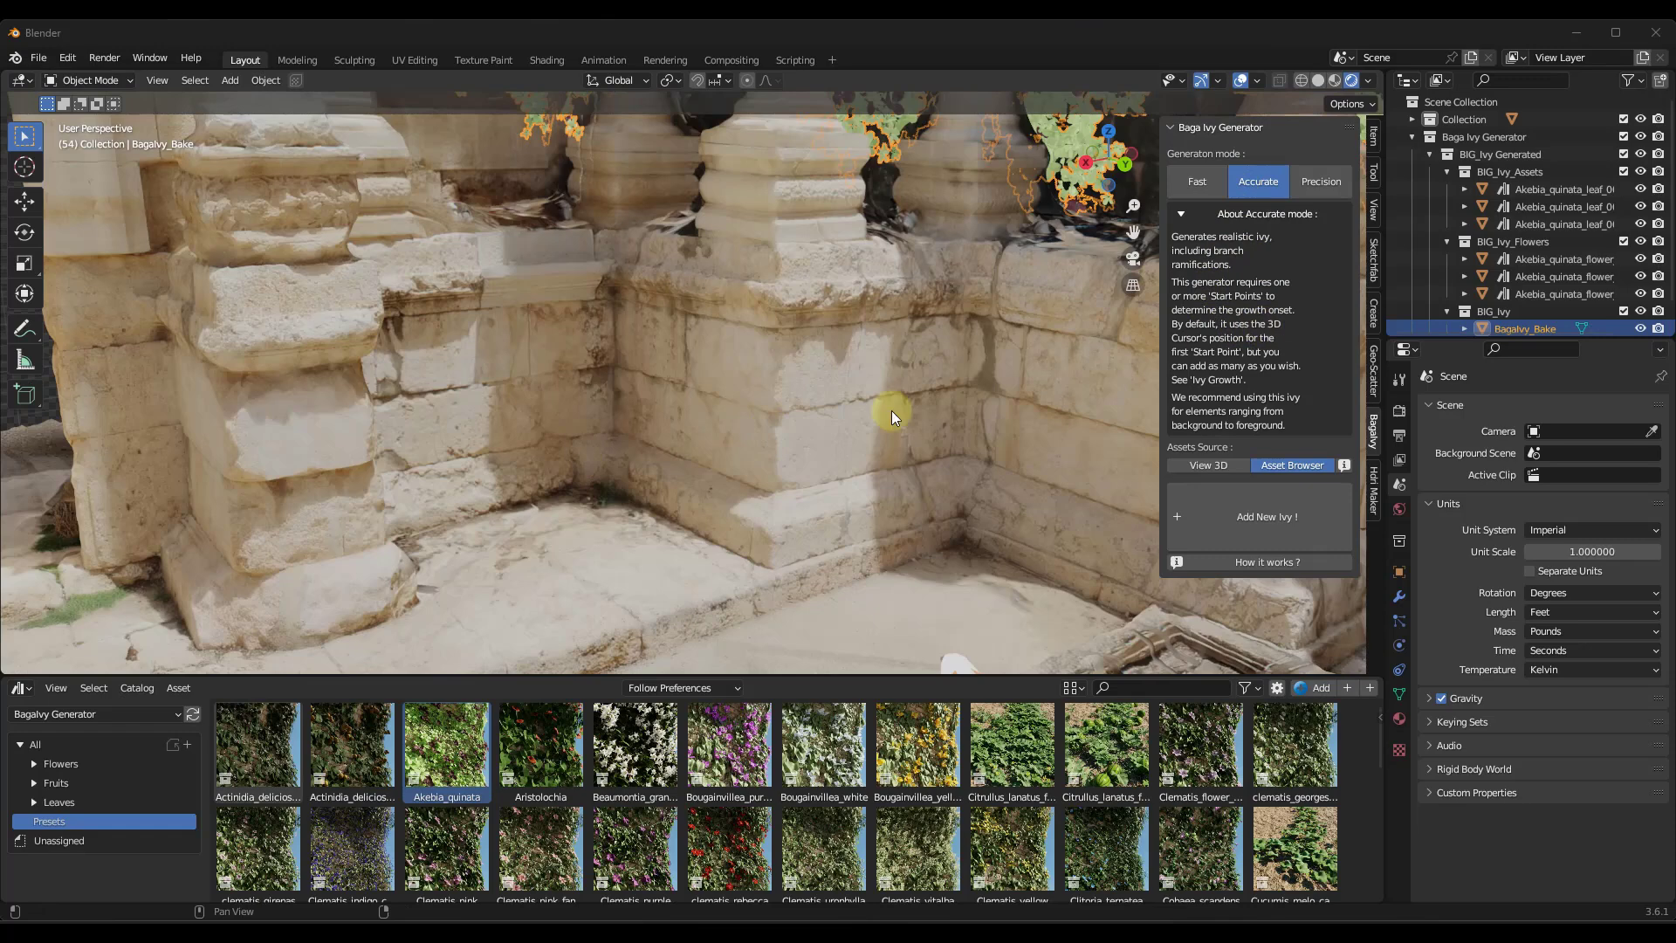
# Place the 3D cursor on the lower wall beside the pillar and choose the Clematis_pink_fan... preset for an Accurate-mode ivy.
pyautogui.rightClick(432, 495)
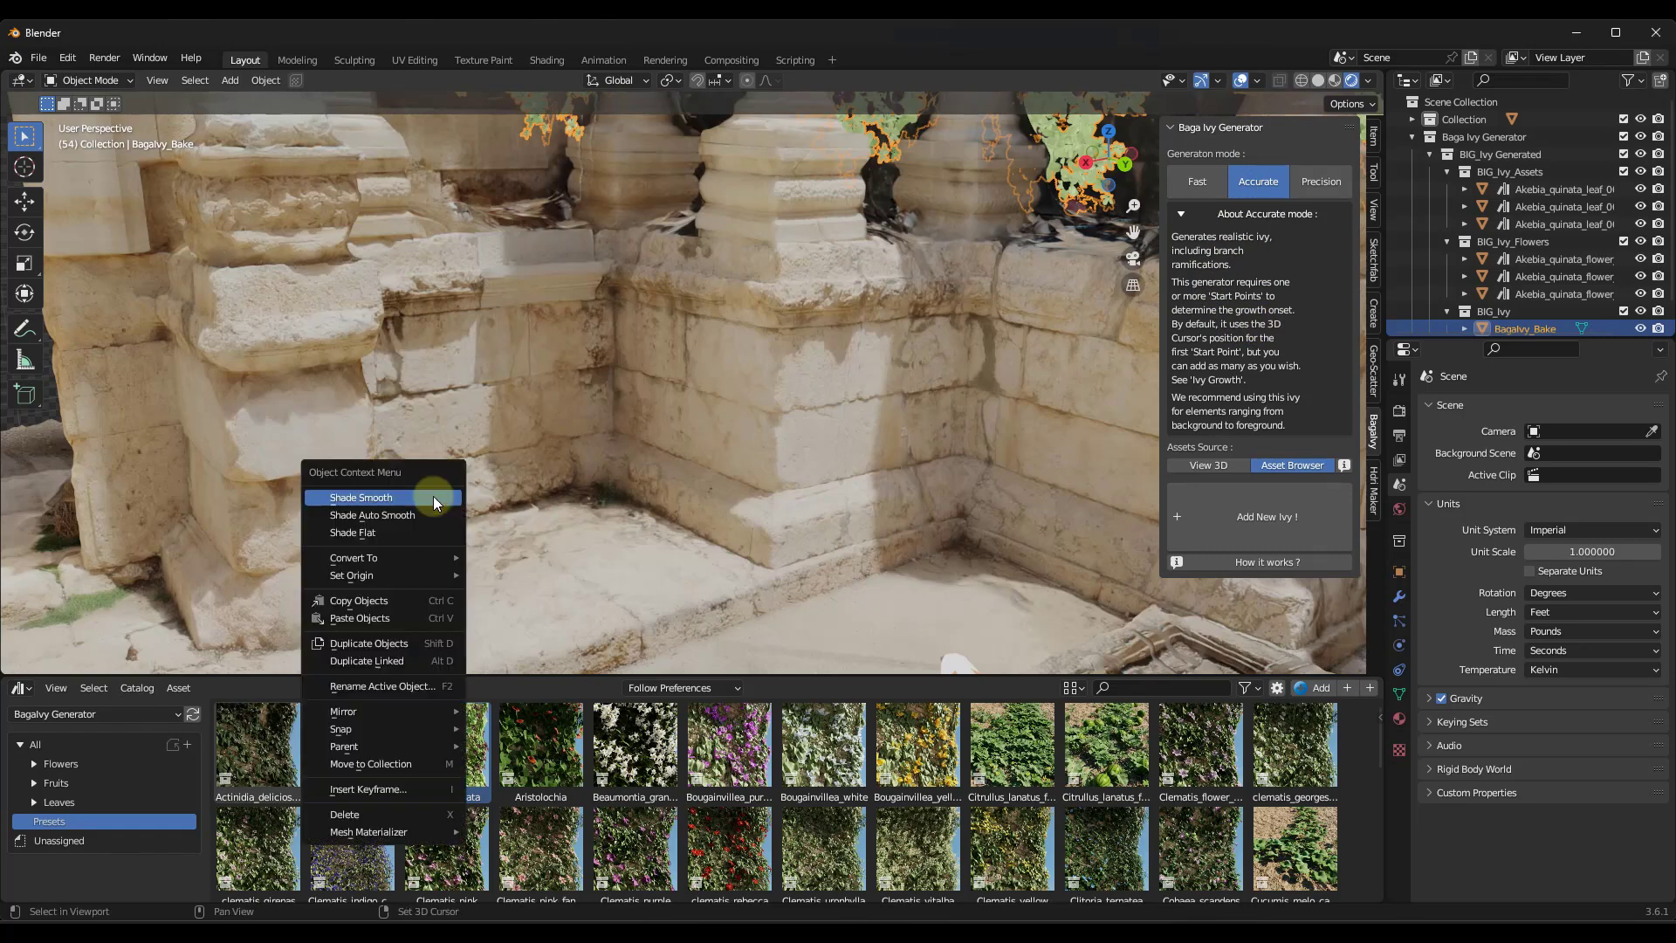
pyautogui.click(485, 474)
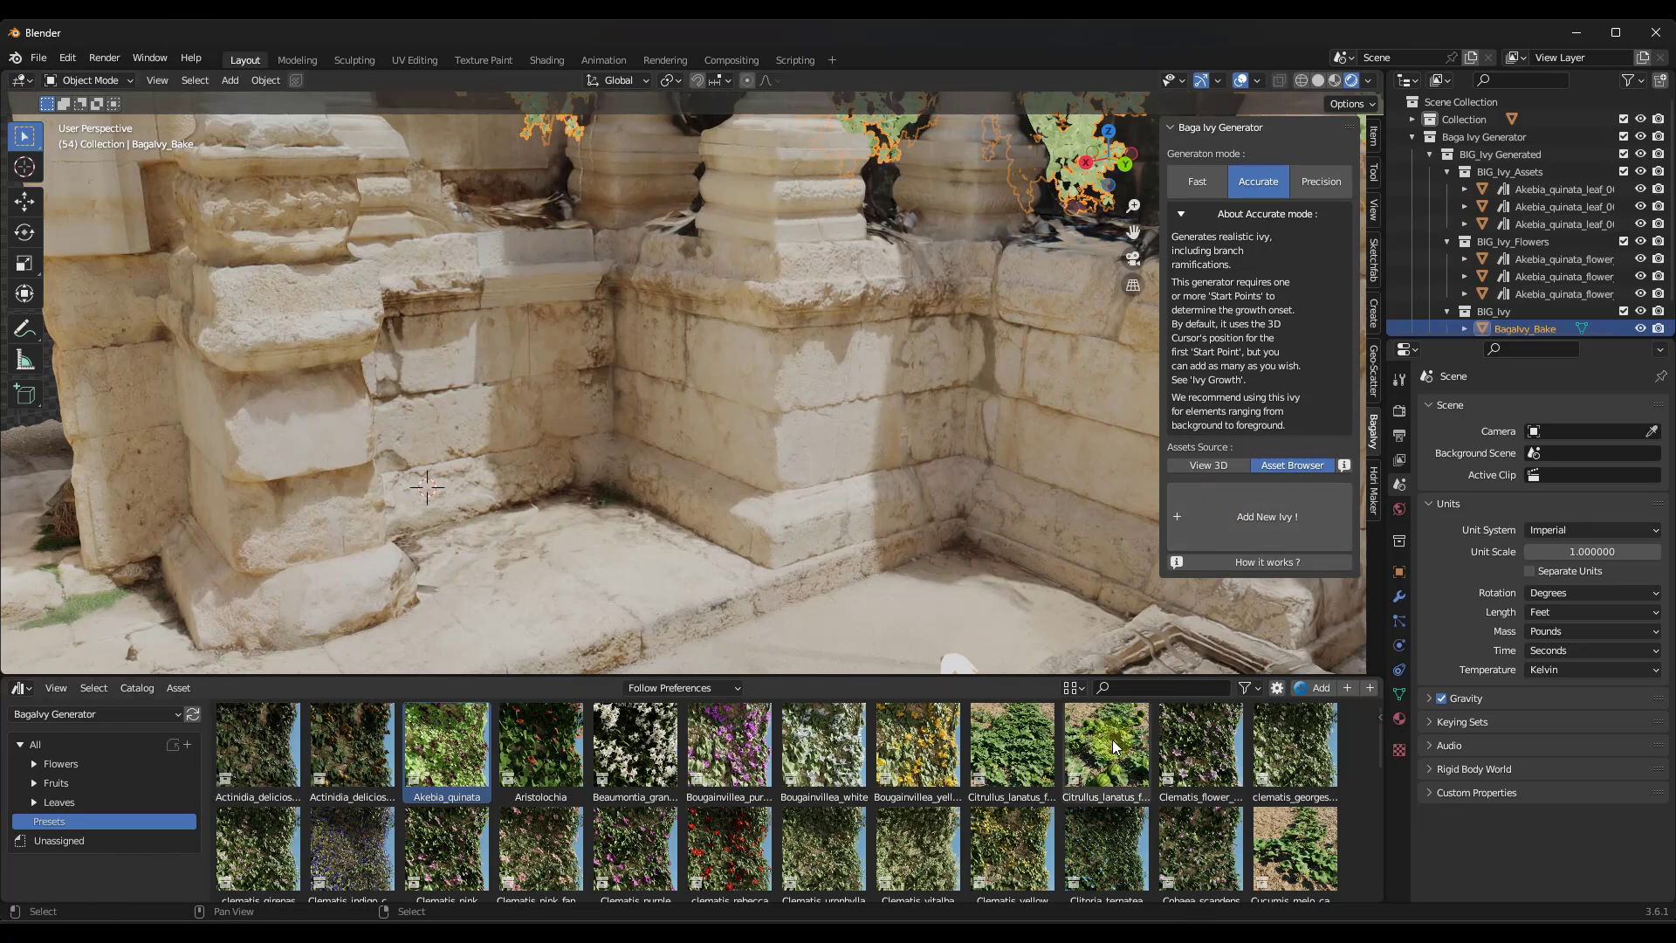
pyautogui.scroll(2, 488, 463)
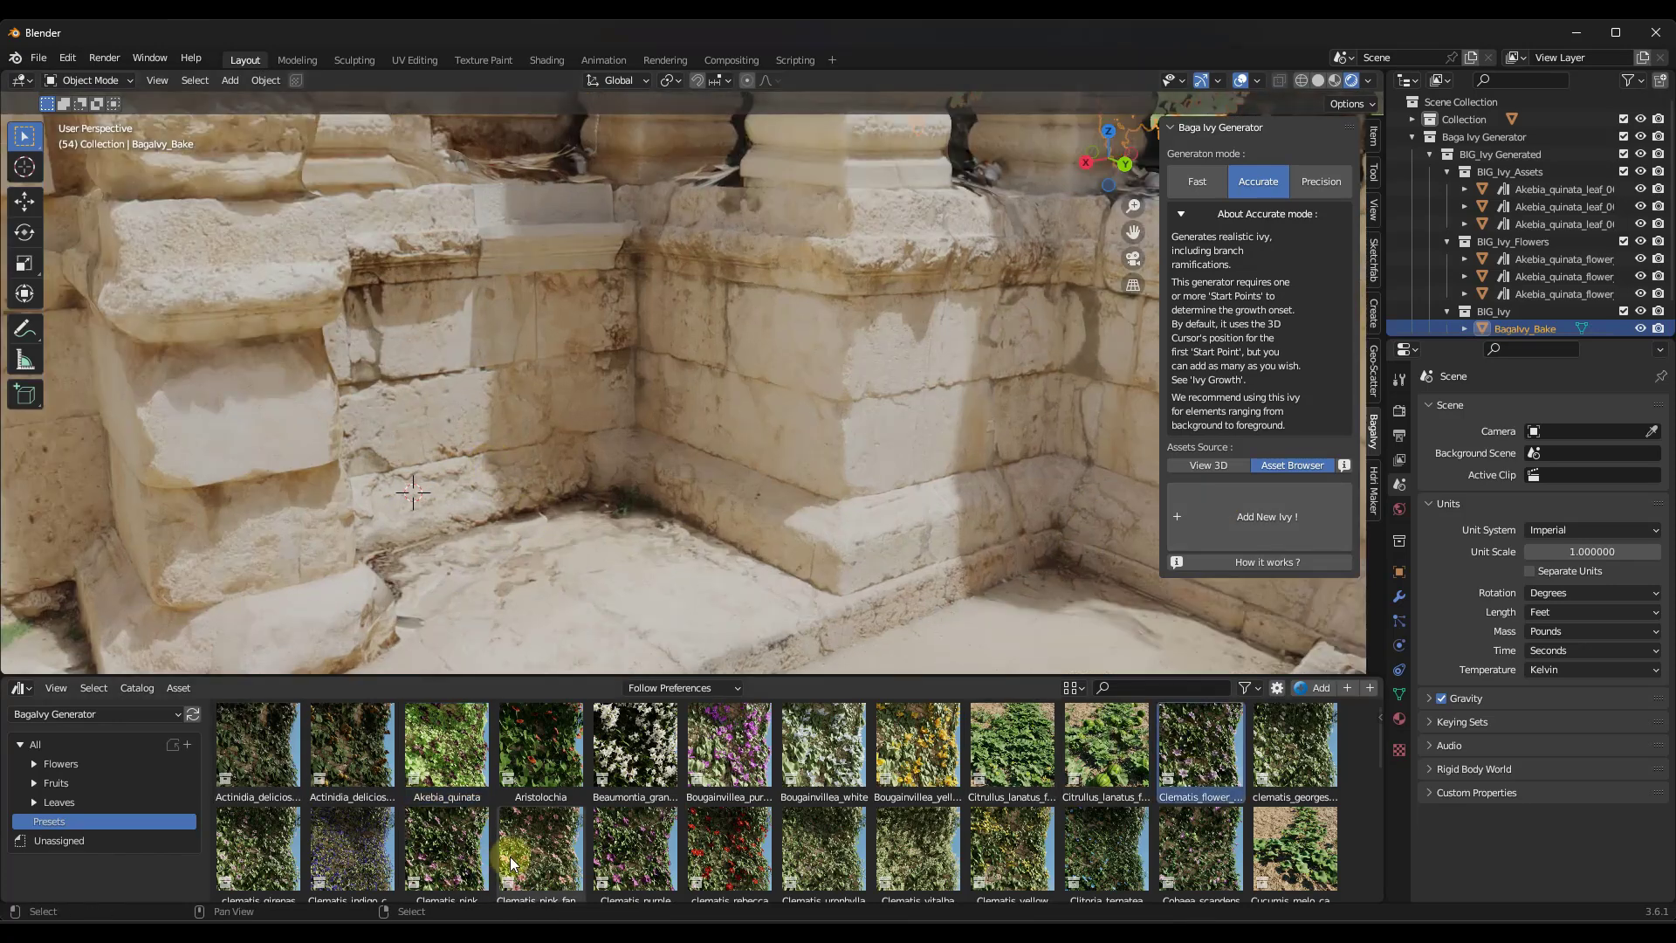
pyautogui.click(524, 814)
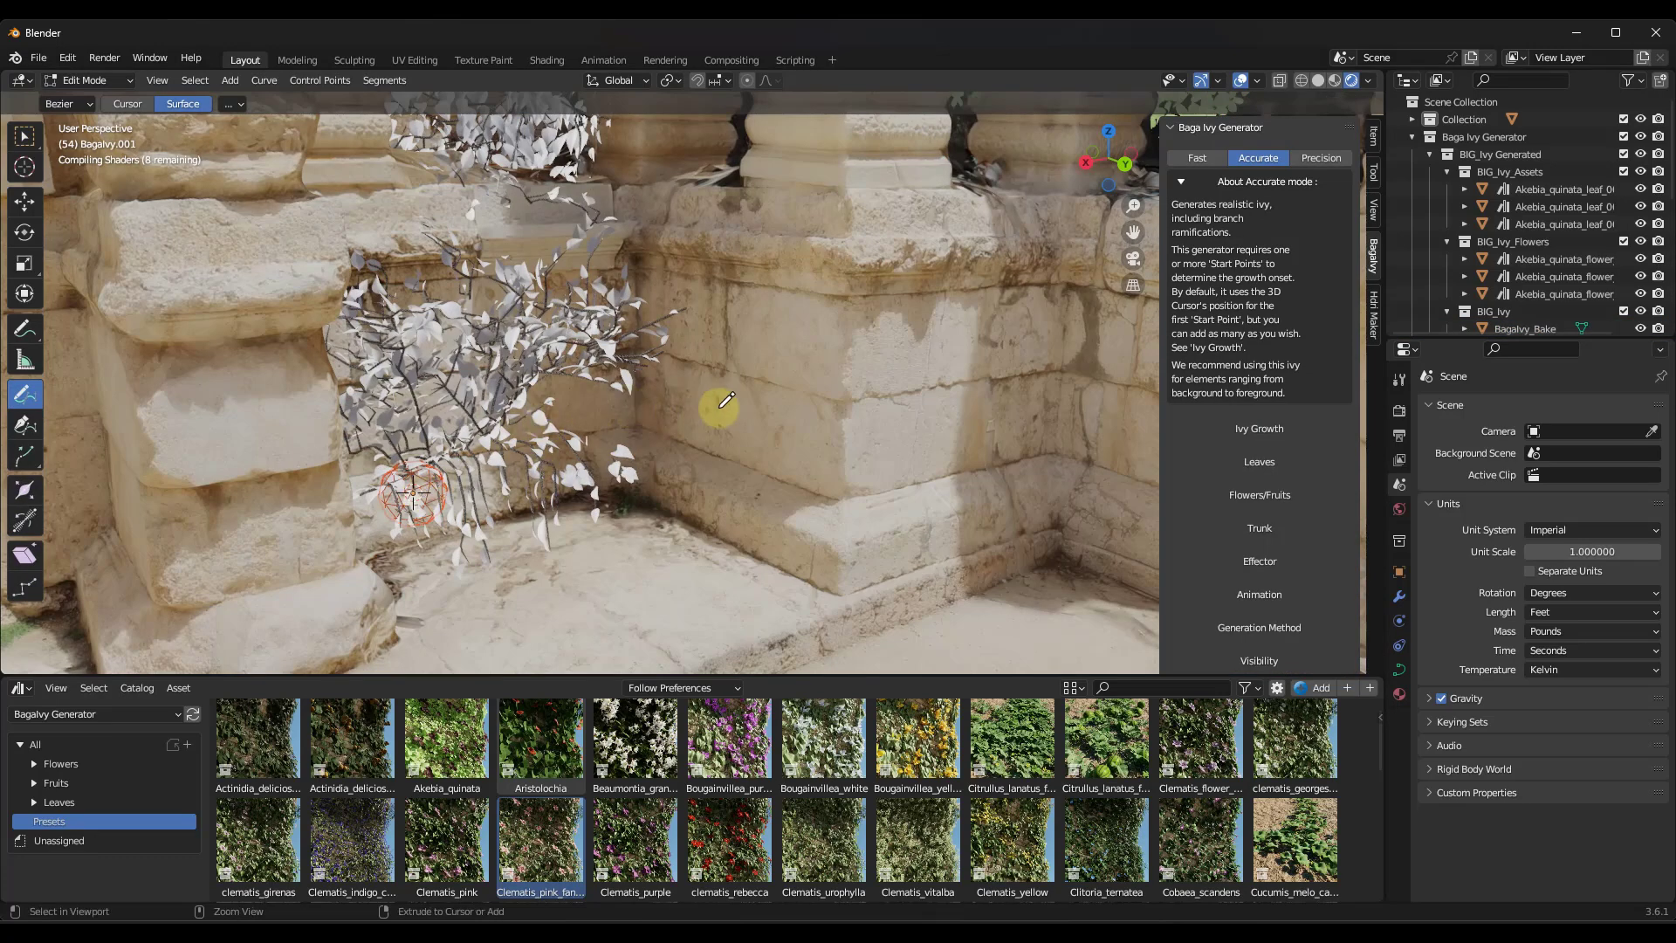
# Undo the ivy just generated and add a new Accurate-mode ivy on the ruin at the 3D cursor.
pyautogui.hotkey('ctrl', 'z')
pyautogui.hotkey('ctrl', 'z')
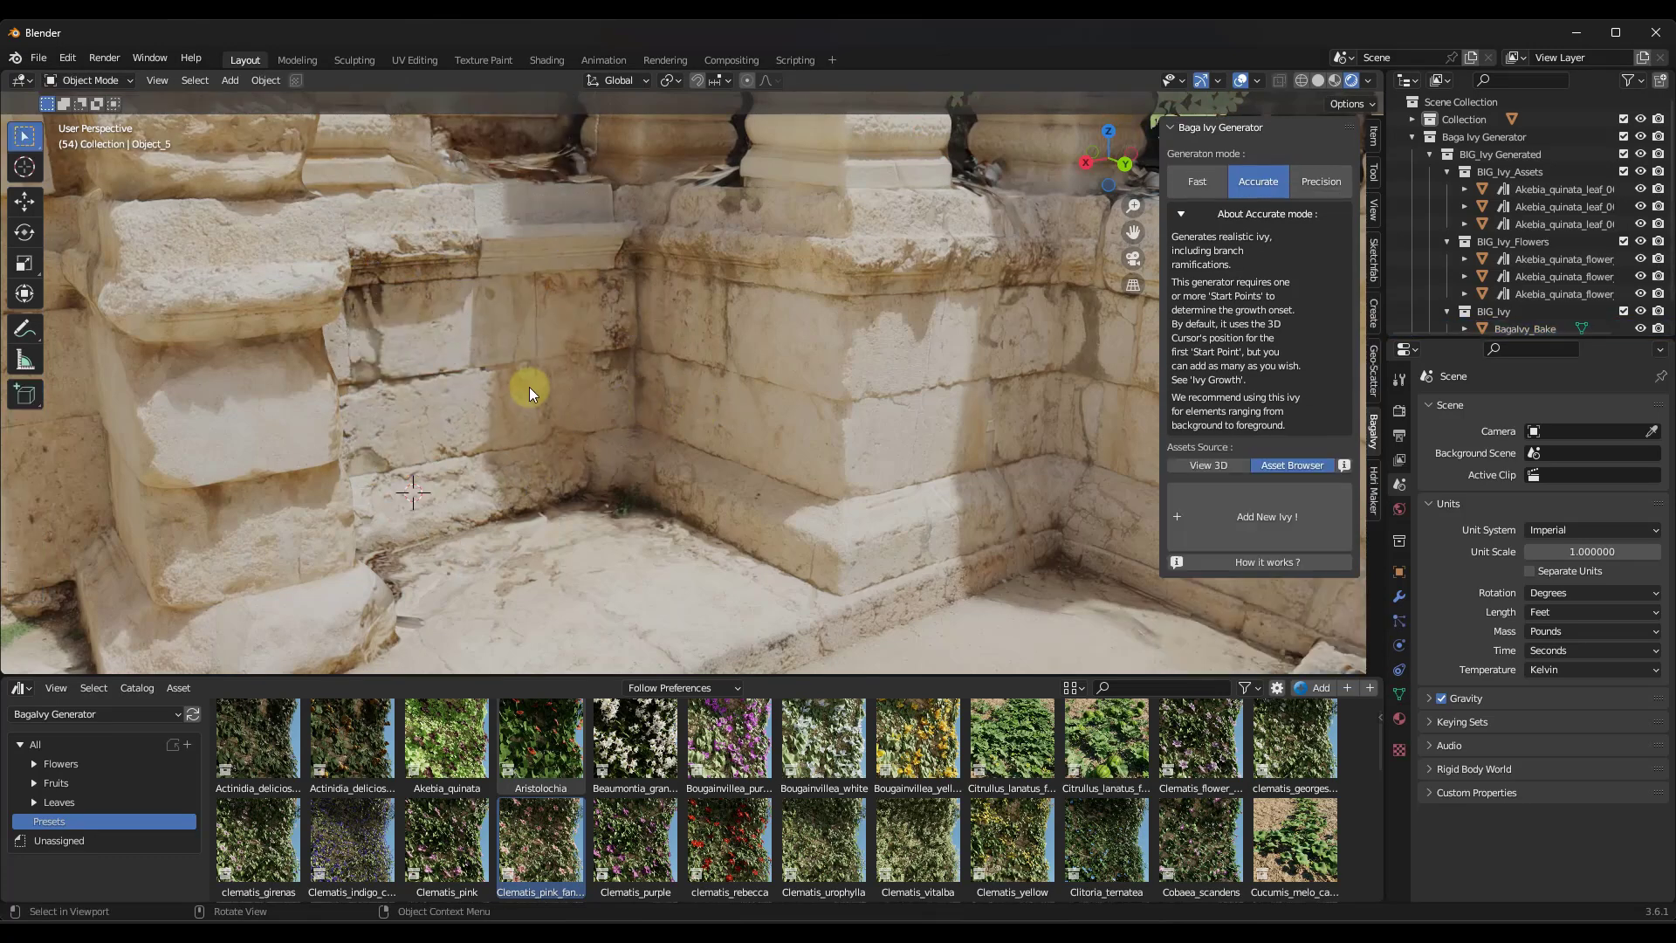
pyautogui.click(1234, 516)
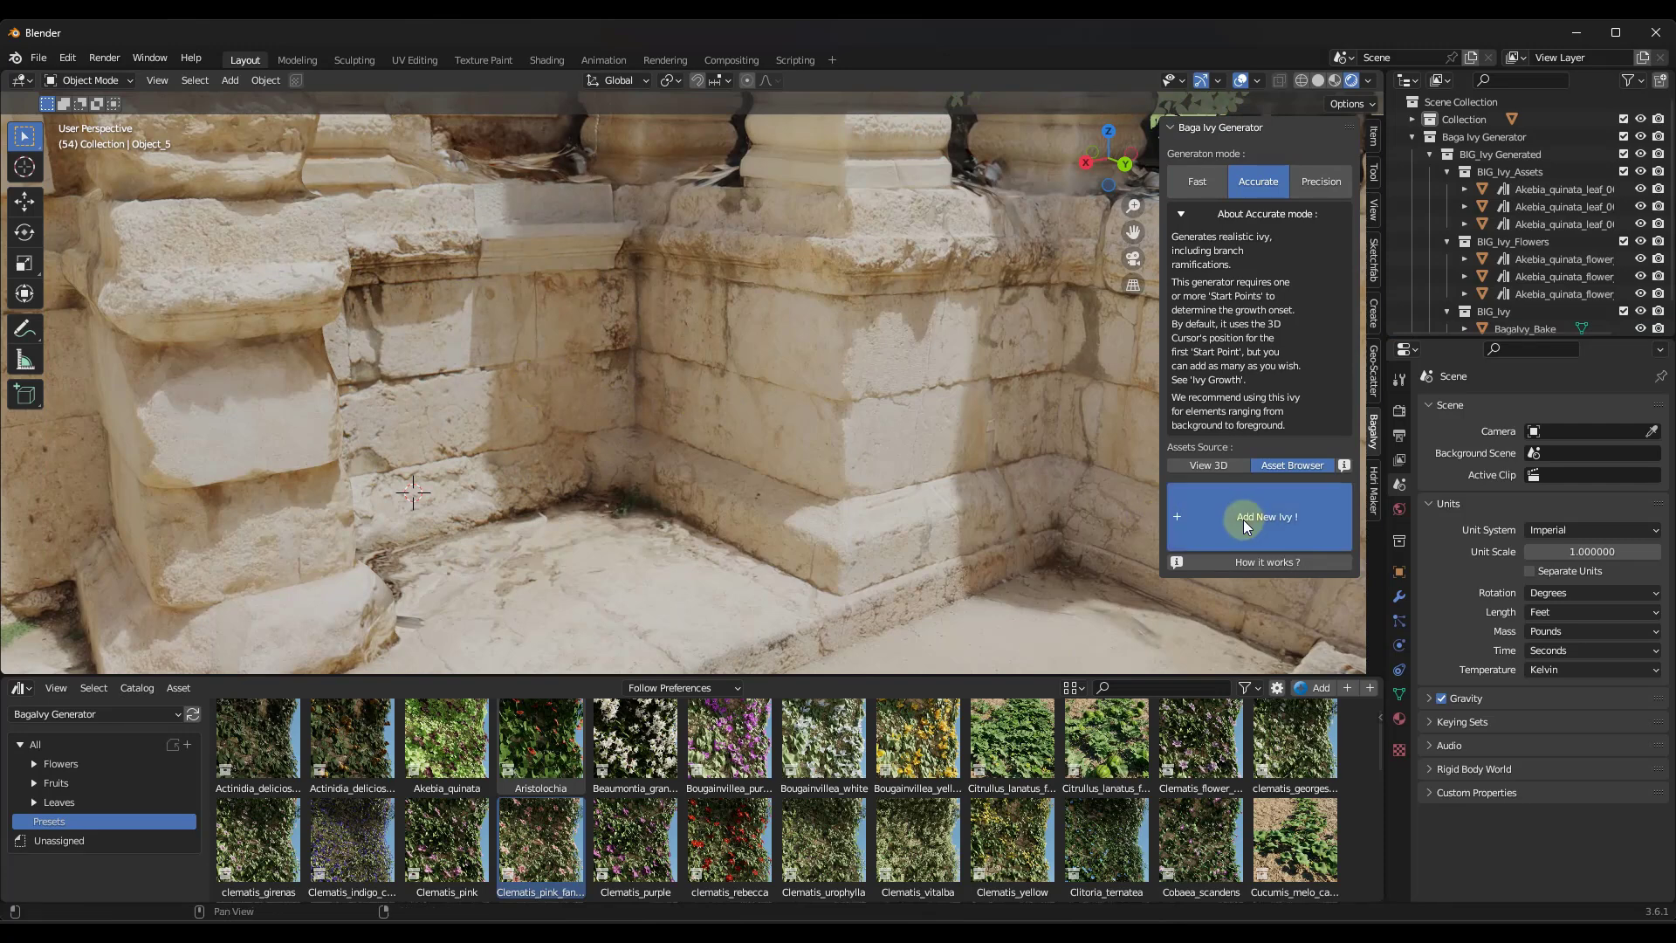
# Draw ivy start-point strokes along the base of the walls, up the lower wall and across the adjacent pillar.
pyautogui.moveTo(413, 495); pyautogui.dragTo(648, 440)
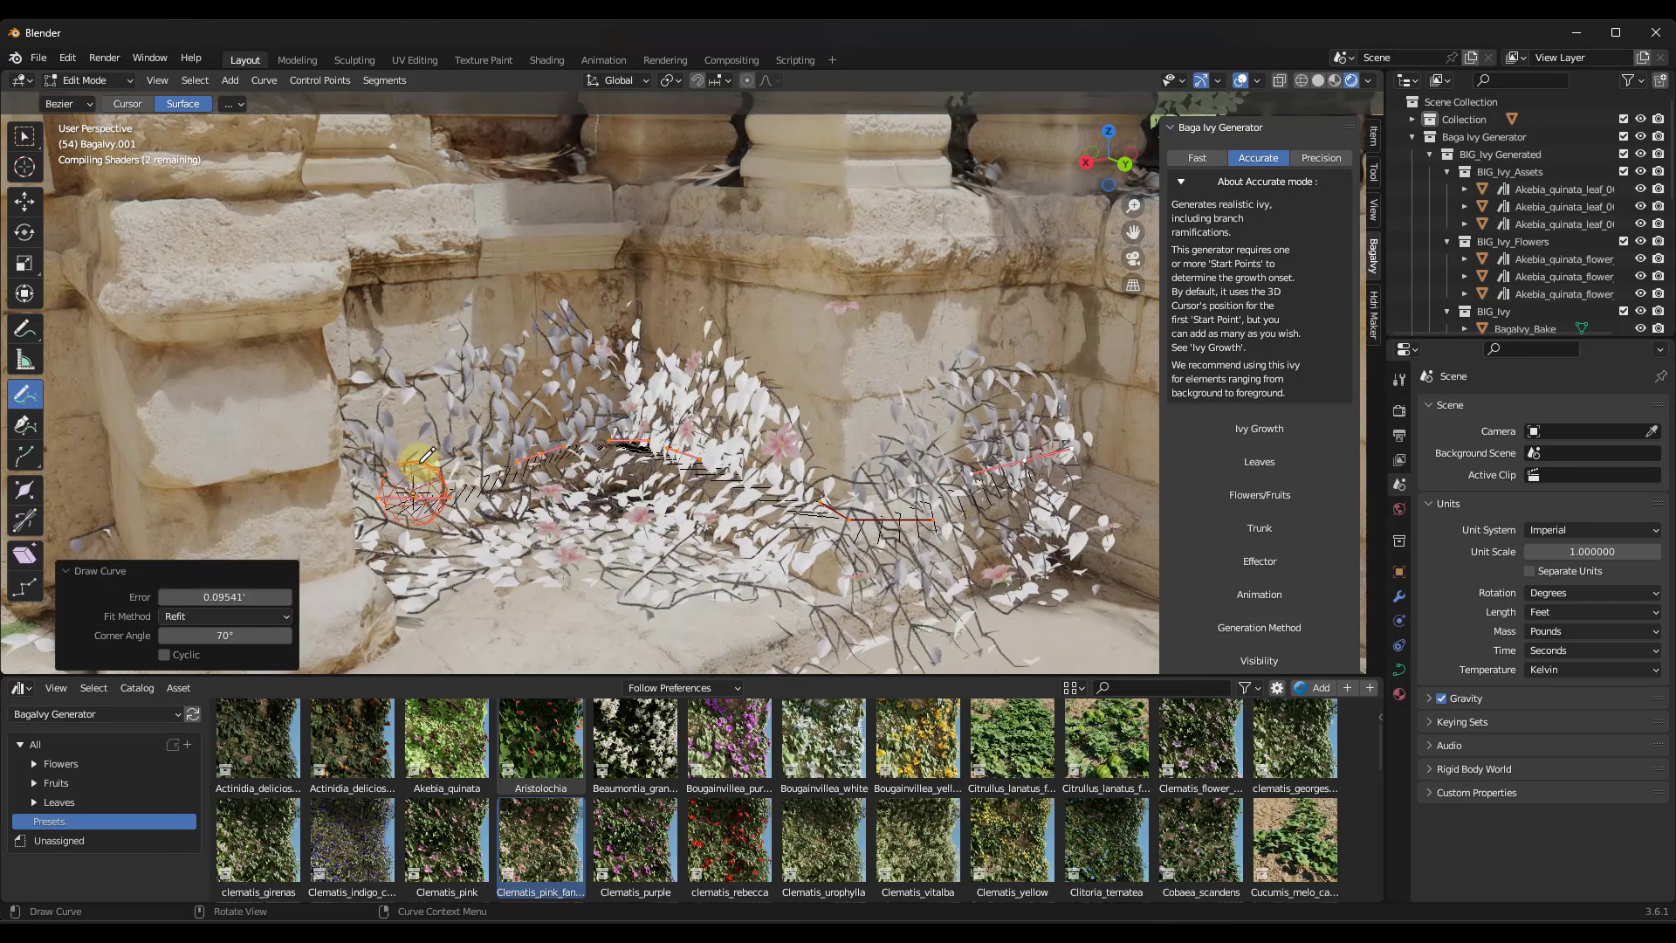
pyautogui.moveTo(427, 455)
pyautogui.mouseDown()
pyautogui.moveTo(430, 330)
pyautogui.moveTo(467, 297)
pyautogui.mouseUp()
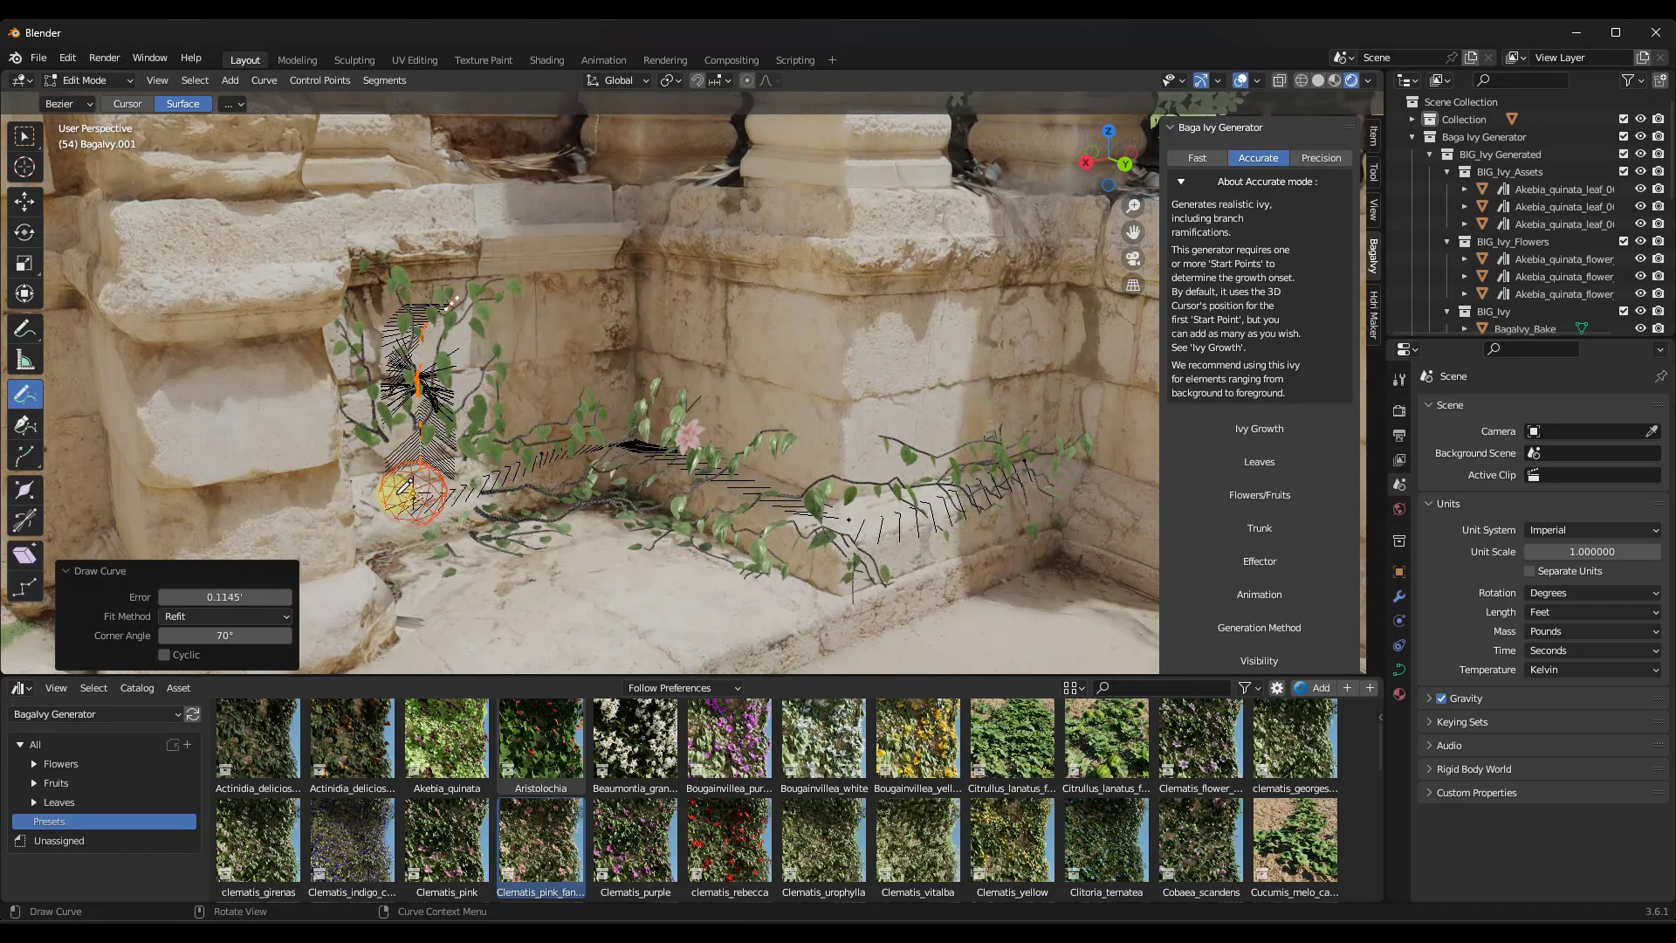
pyautogui.moveTo(321, 425); pyautogui.dragTo(195, 401)
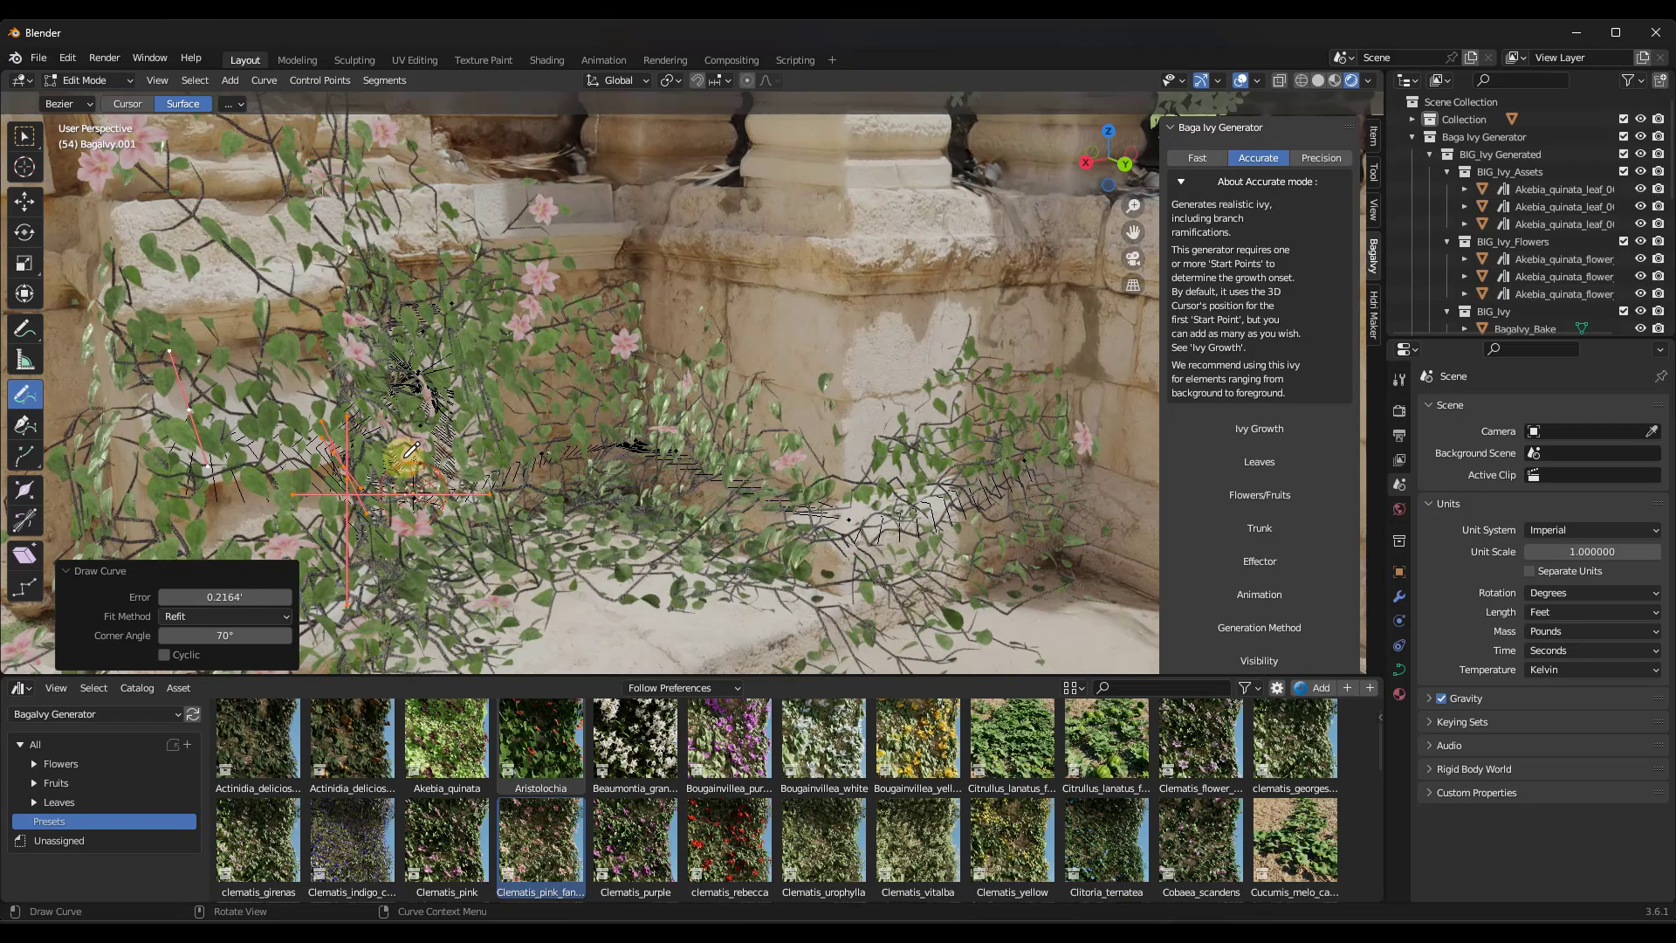
# Set the Ivy Propagation of the clematis ivy to 1.950.
pyautogui.moveTo(553, 454)
pyautogui.mouseDown(button='middle')
pyautogui.moveTo(501, 474)
pyautogui.moveTo(421, 452)
pyautogui.moveTo(489, 445)
pyautogui.moveTo(471, 510)
pyautogui.moveTo(437, 463)
pyautogui.moveTo(578, 439)
pyautogui.moveTo(480, 457)
pyautogui.moveTo(494, 370)
pyautogui.mouseUp(button='middle')
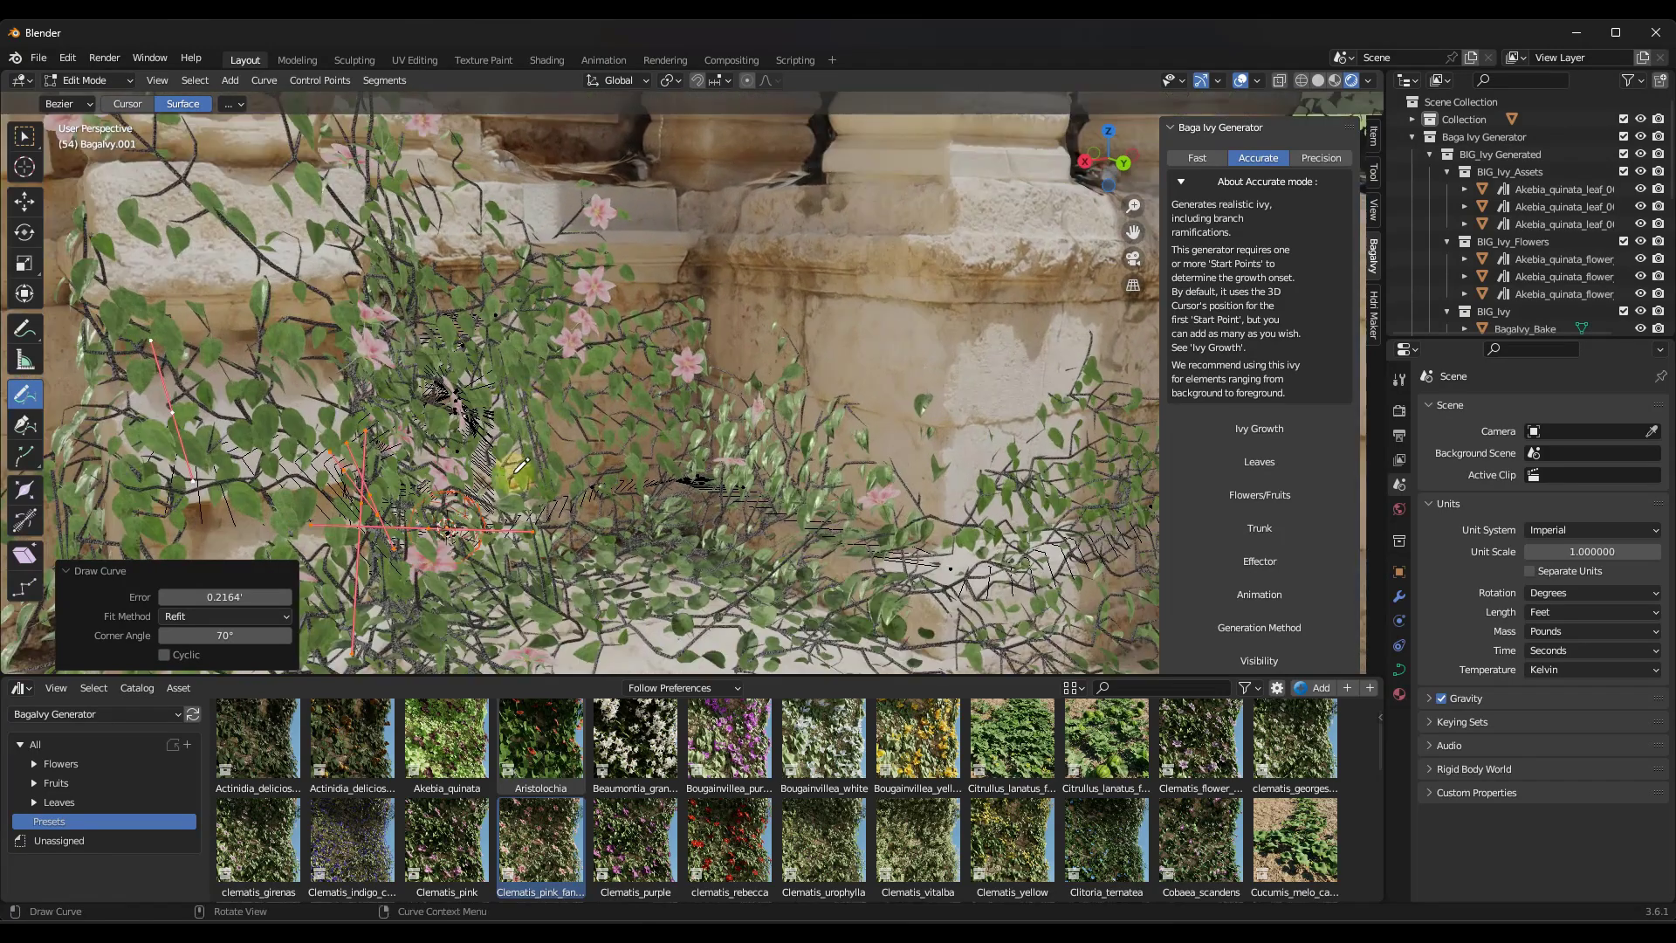
pyautogui.moveTo(830, 553)
pyautogui.mouseDown(button='middle')
pyautogui.moveTo(931, 552)
pyautogui.moveTo(898, 568)
pyautogui.moveTo(673, 494)
pyautogui.moveTo(653, 468)
pyautogui.moveTo(592, 467)
pyautogui.mouseUp(button='middle')
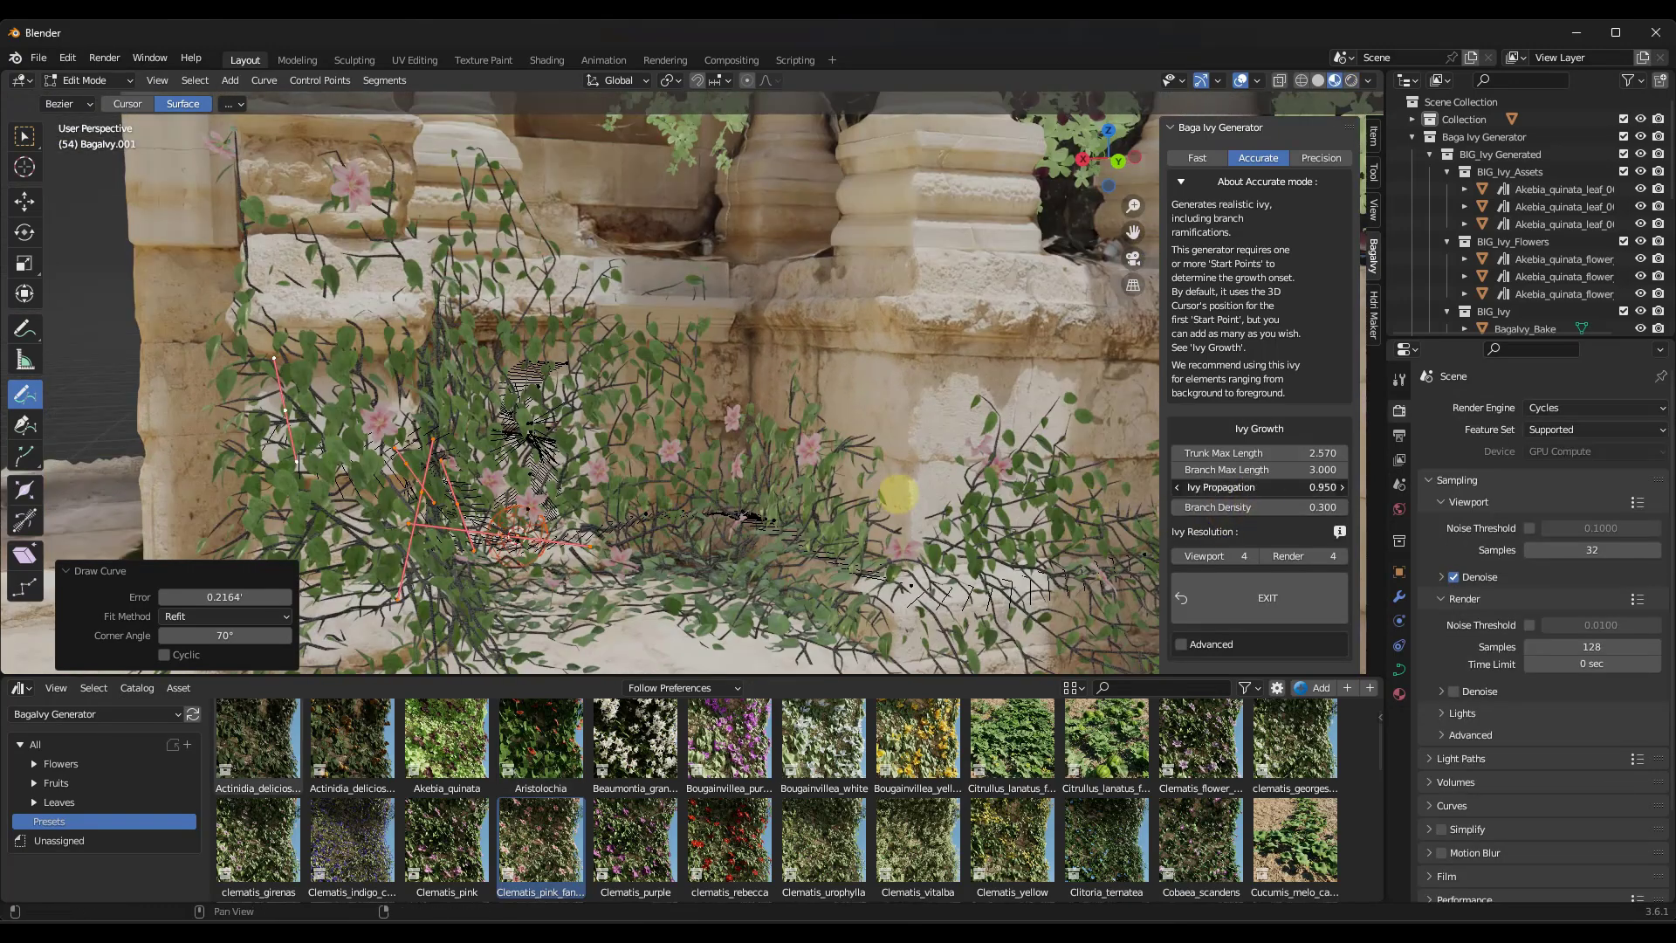
pyautogui.moveTo(1259, 487); pyautogui.dragTo(1345, 488)
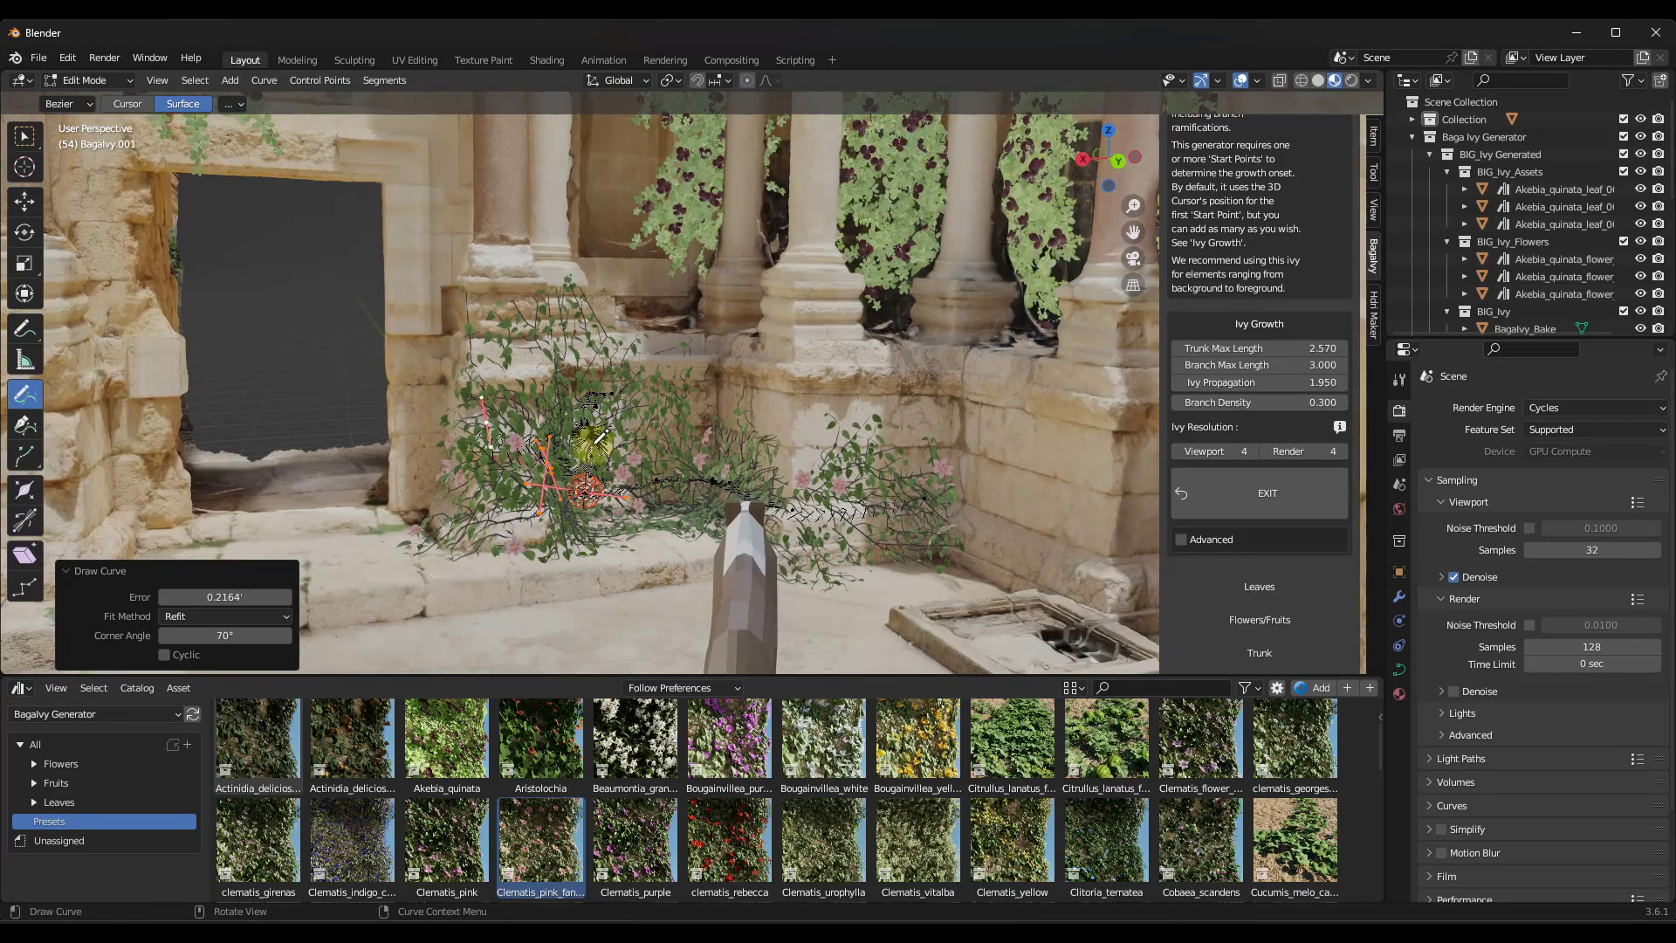
pyautogui.moveTo(600, 441); pyautogui.dragTo(554, 453, button='middle')
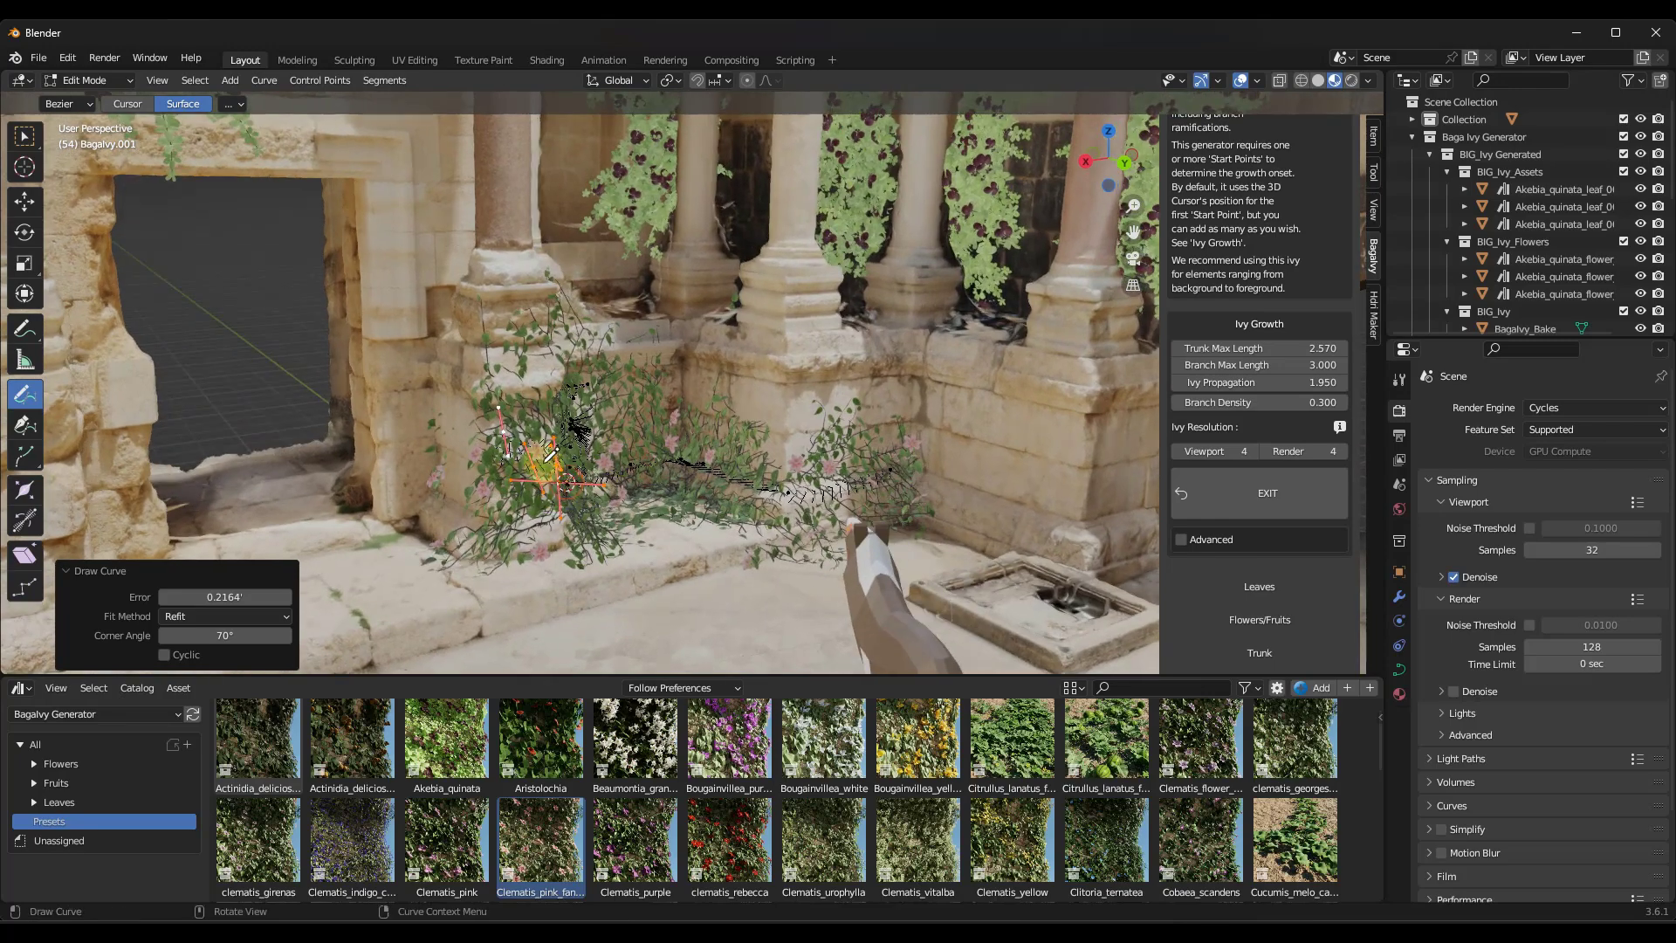
pyautogui.scroll(-5, 751, 526)
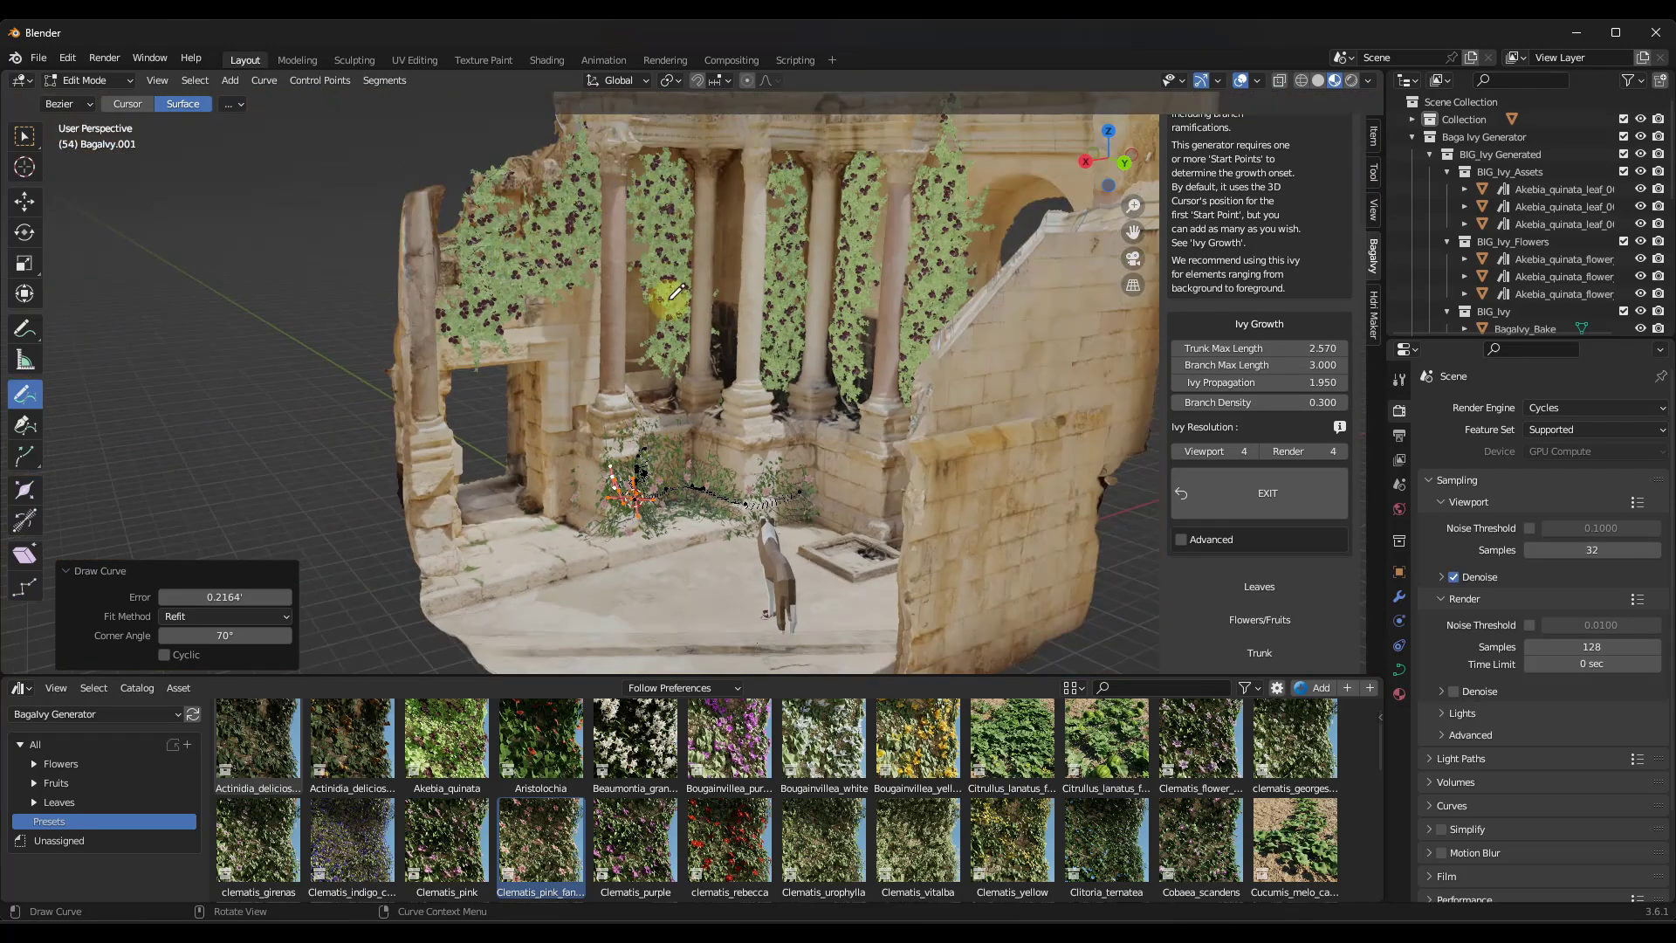
pyautogui.scroll(4, 758, 541)
pyautogui.scroll(3, 722, 375)
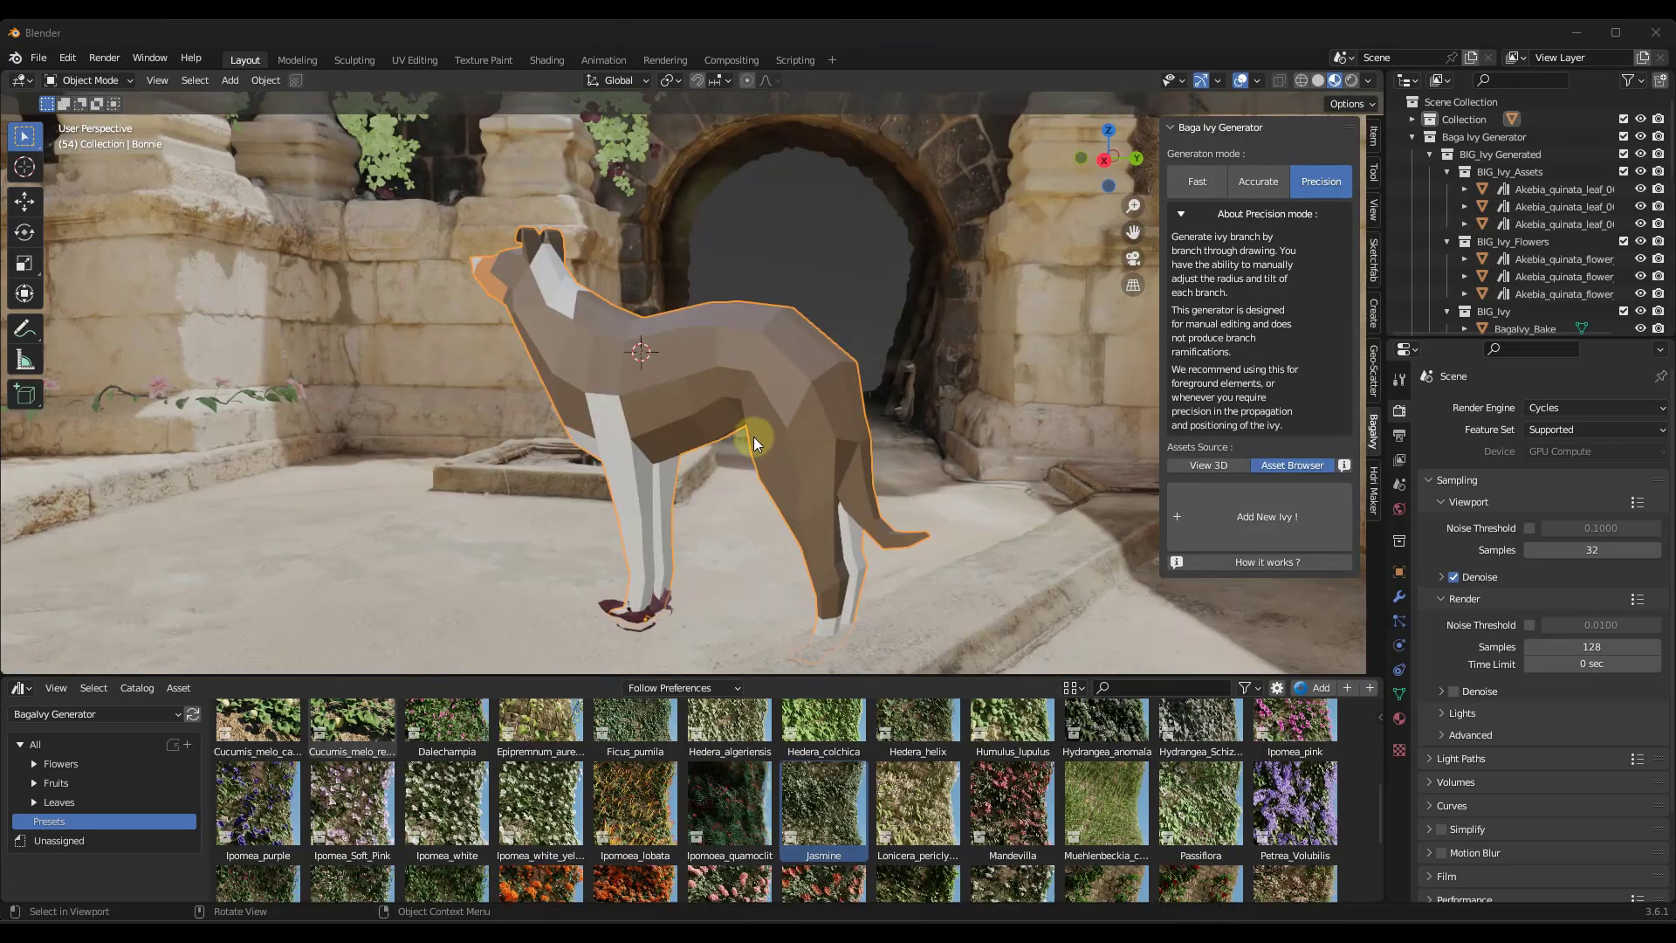
pyautogui.scroll(4, 753, 437)
pyautogui.moveTo(709, 404); pyautogui.dragTo(709, 409, button='middle')
# Add a new Precision-mode ivy on the low-poly dog model using the Muehlenbeckia_c... preset.
pyautogui.click(796, 790)
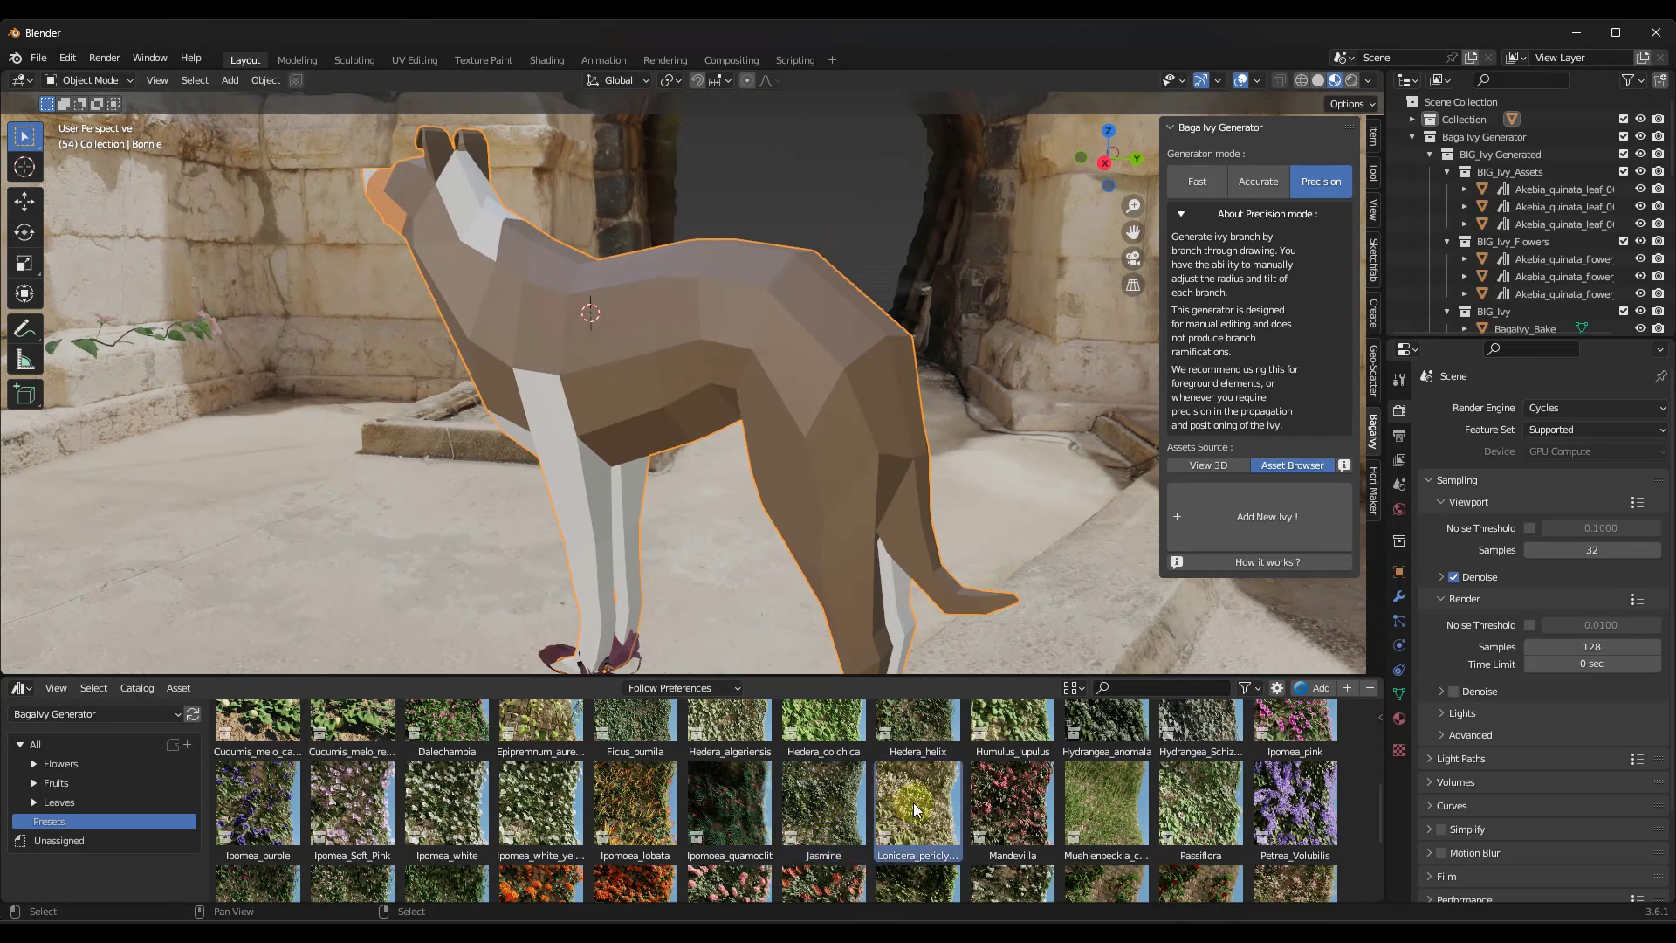
pyautogui.click(1100, 768)
pyautogui.moveTo(715, 250); pyautogui.dragTo(704, 180, button='middle')
pyautogui.scroll(-8, 695, 385)
pyautogui.scroll(10, 631, 385)
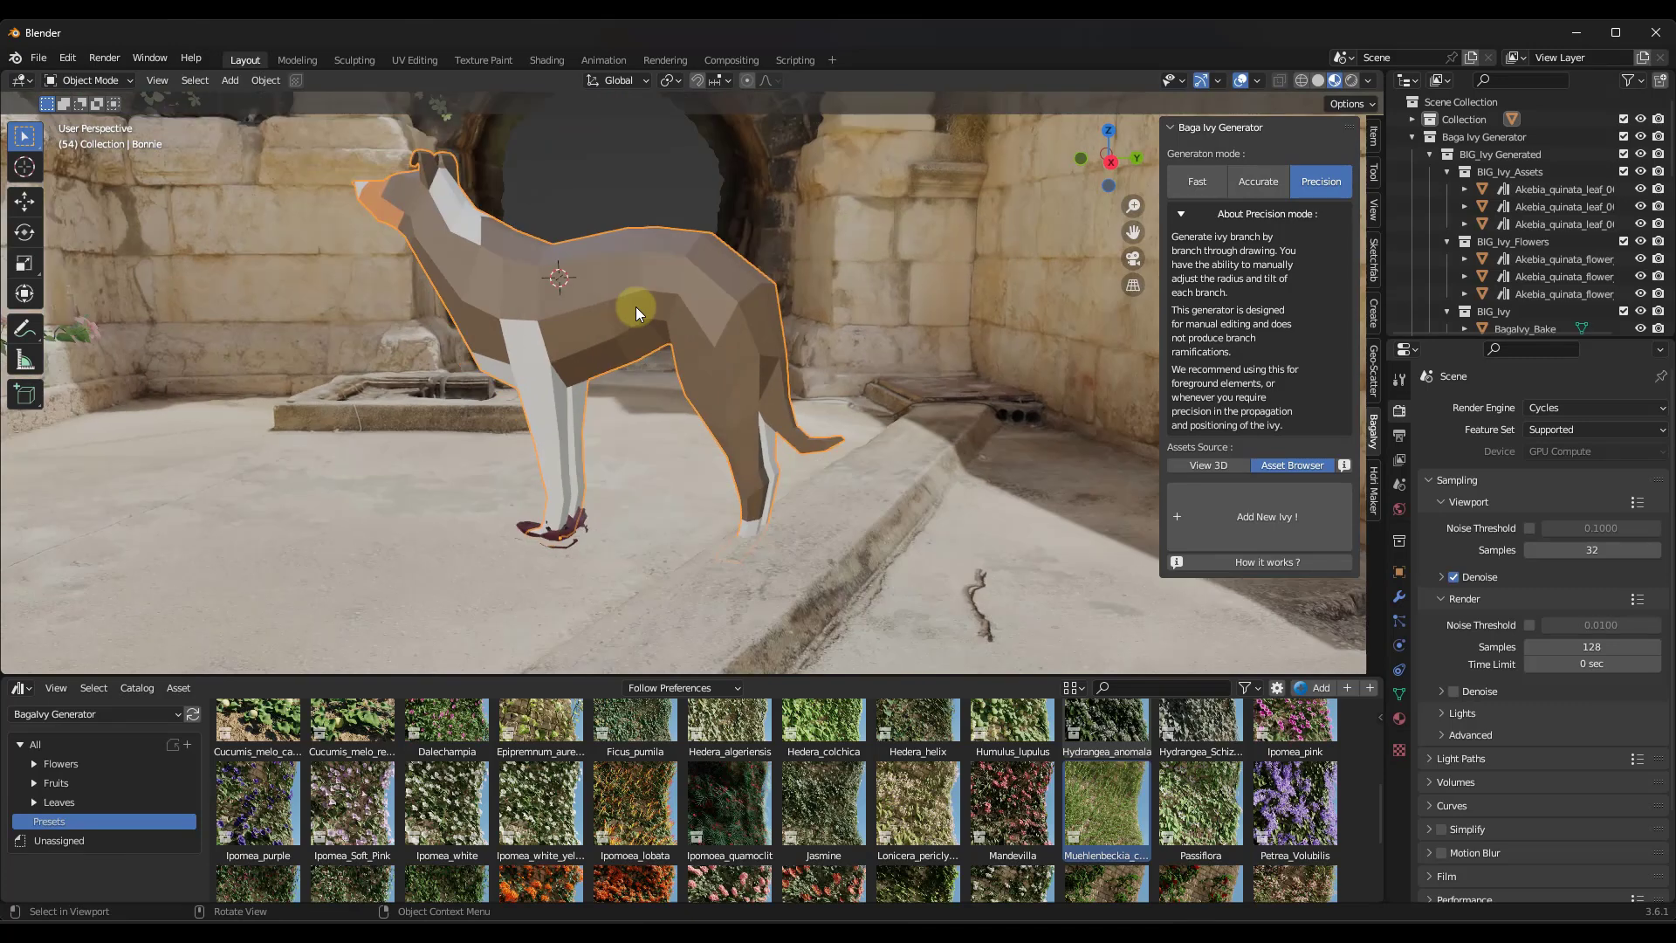
pyautogui.moveTo(636, 306); pyautogui.dragTo(566, 244, button='middle')
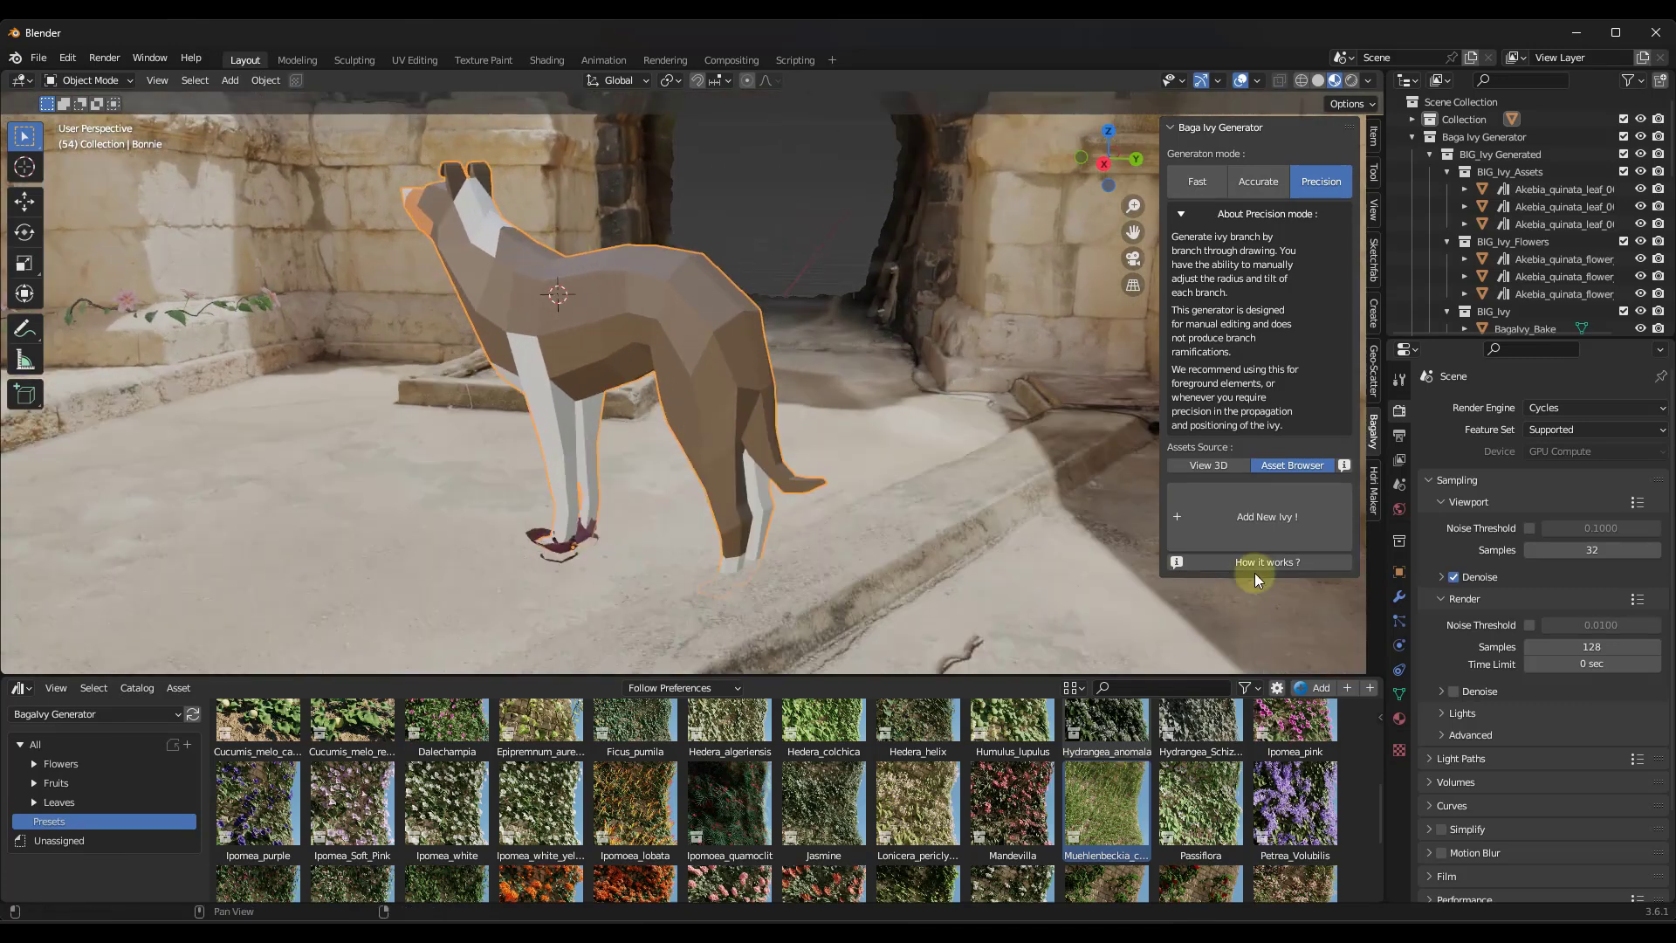
pyautogui.click(1257, 522)
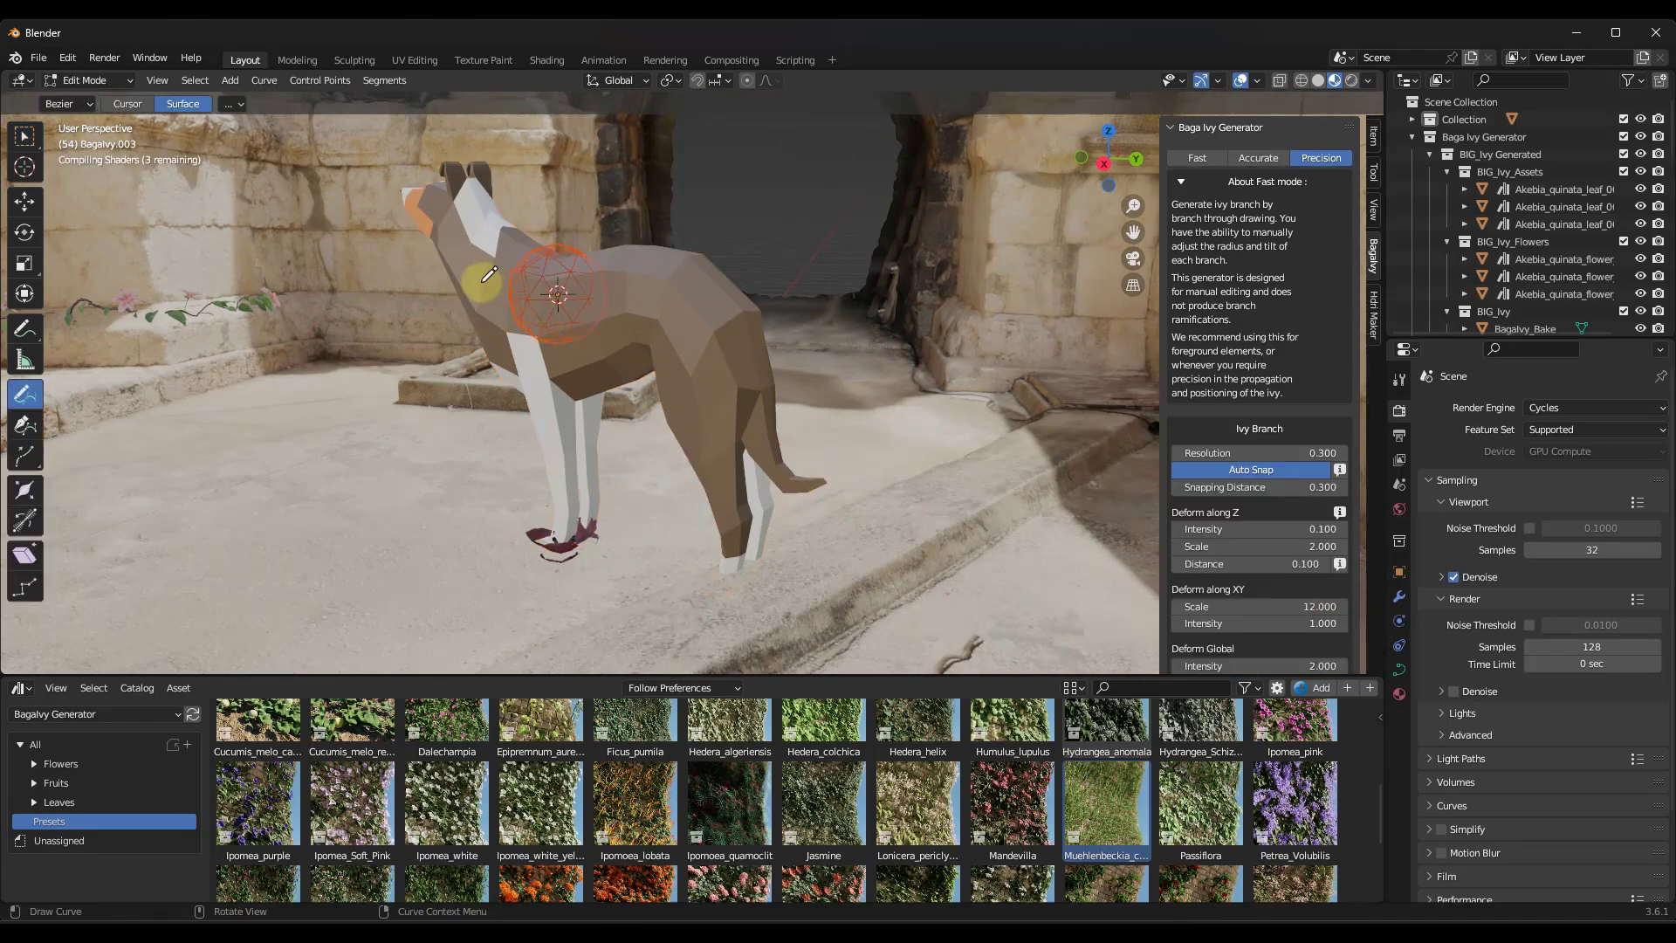
# Draw an ivy branch from the dog's neck across the chest and down its front leg.
pyautogui.moveTo(525, 313); pyautogui.dragTo(547, 399)
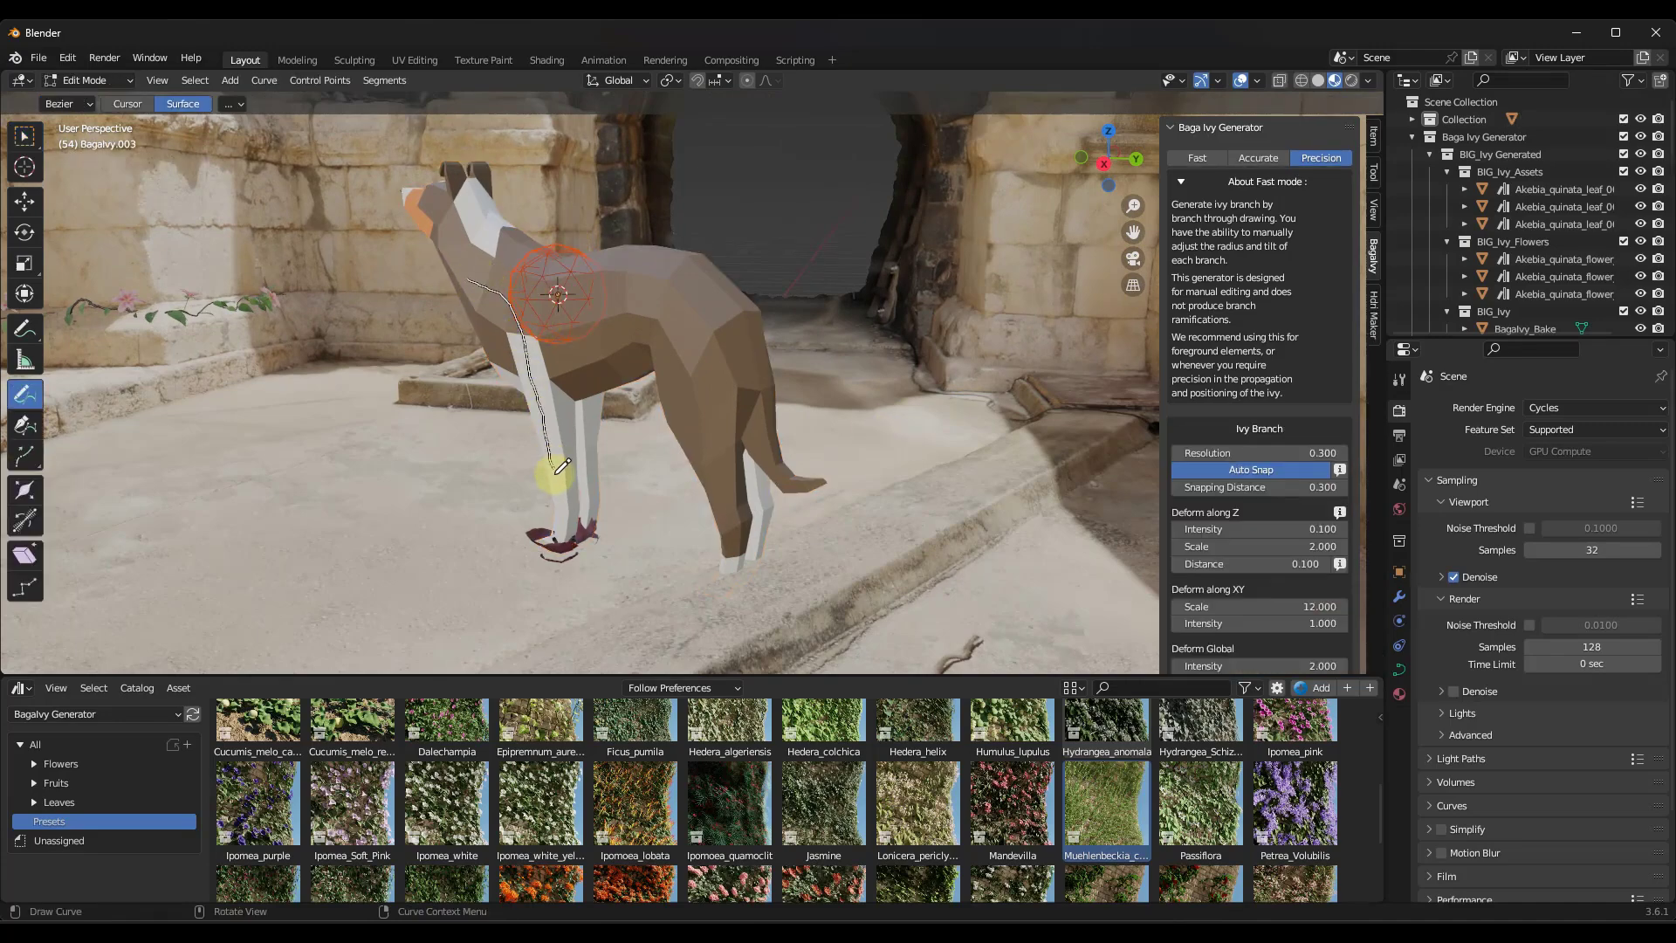
pyautogui.moveTo(556, 472); pyautogui.dragTo(555, 471)
pyautogui.moveTo(562, 370); pyautogui.dragTo(658, 366, button='middle')
pyautogui.scroll(7, 501, 388)
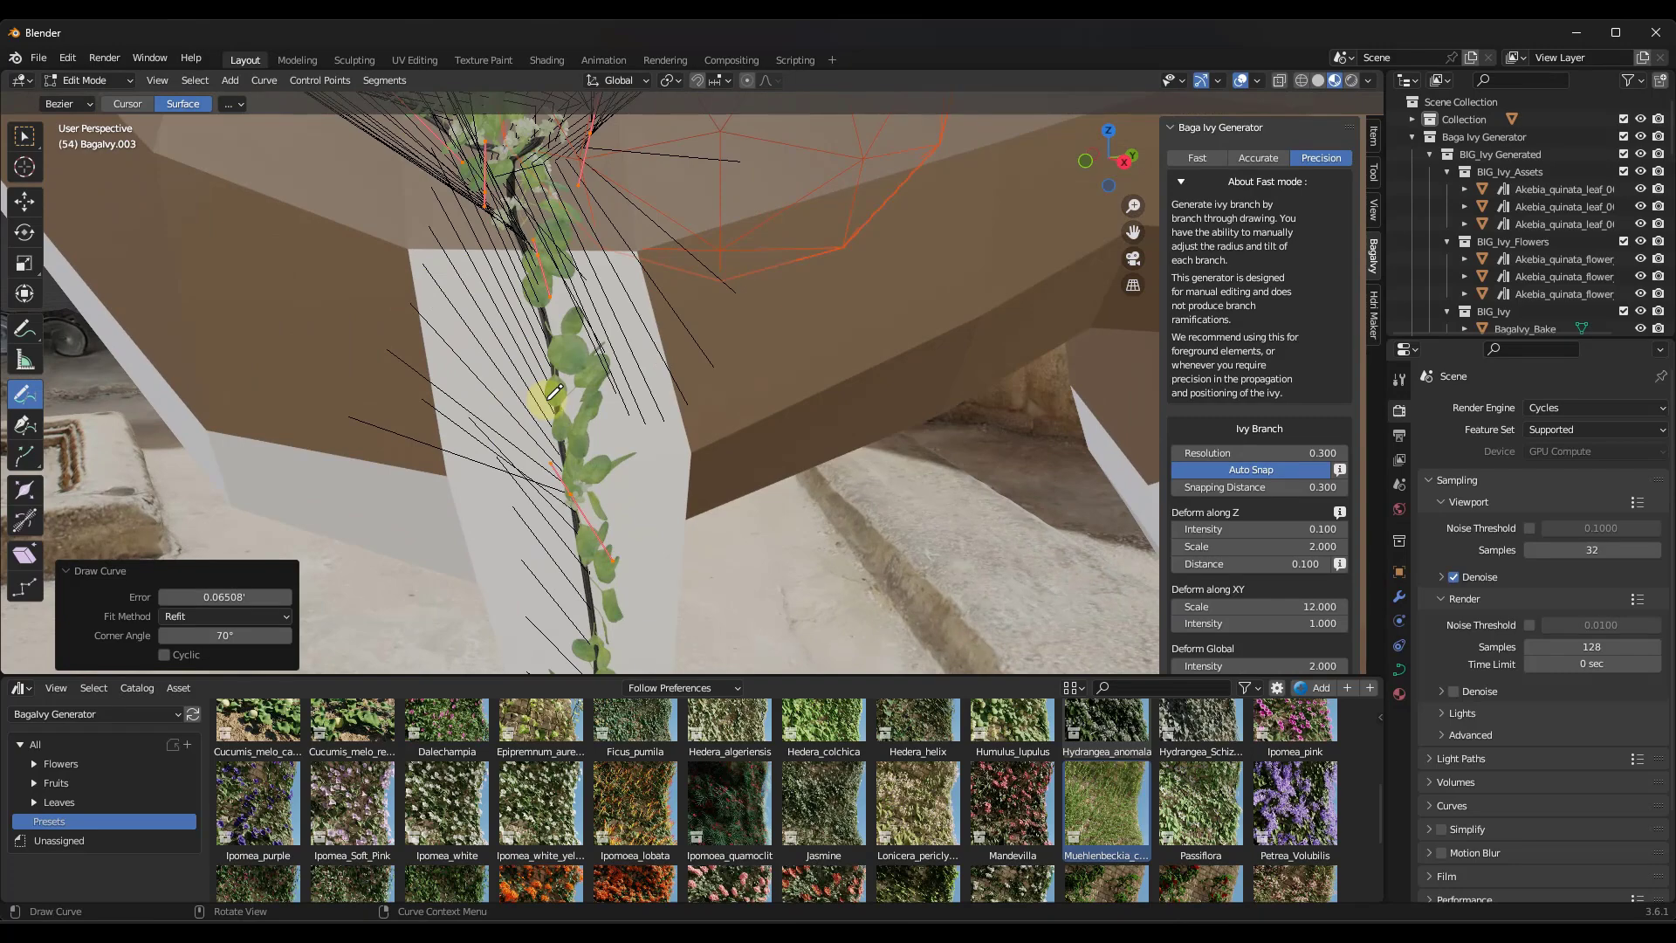
pyautogui.scroll(-7, 550, 384)
# Draw further ivy branches across the dog's neck, shoulder and flank, and down its hind leg.
pyautogui.moveTo(611, 292); pyautogui.dragTo(560, 337, button='middle')
pyautogui.moveTo(404, 232)
pyautogui.mouseDown()
pyautogui.moveTo(523, 253)
pyautogui.moveTo(664, 407)
pyautogui.mouseUp()
pyautogui.moveTo(618, 253); pyautogui.dragTo(729, 336)
pyautogui.moveTo(728, 243)
pyautogui.mouseDown()
pyautogui.moveTo(752, 251)
pyautogui.moveTo(845, 401)
pyautogui.mouseUp()
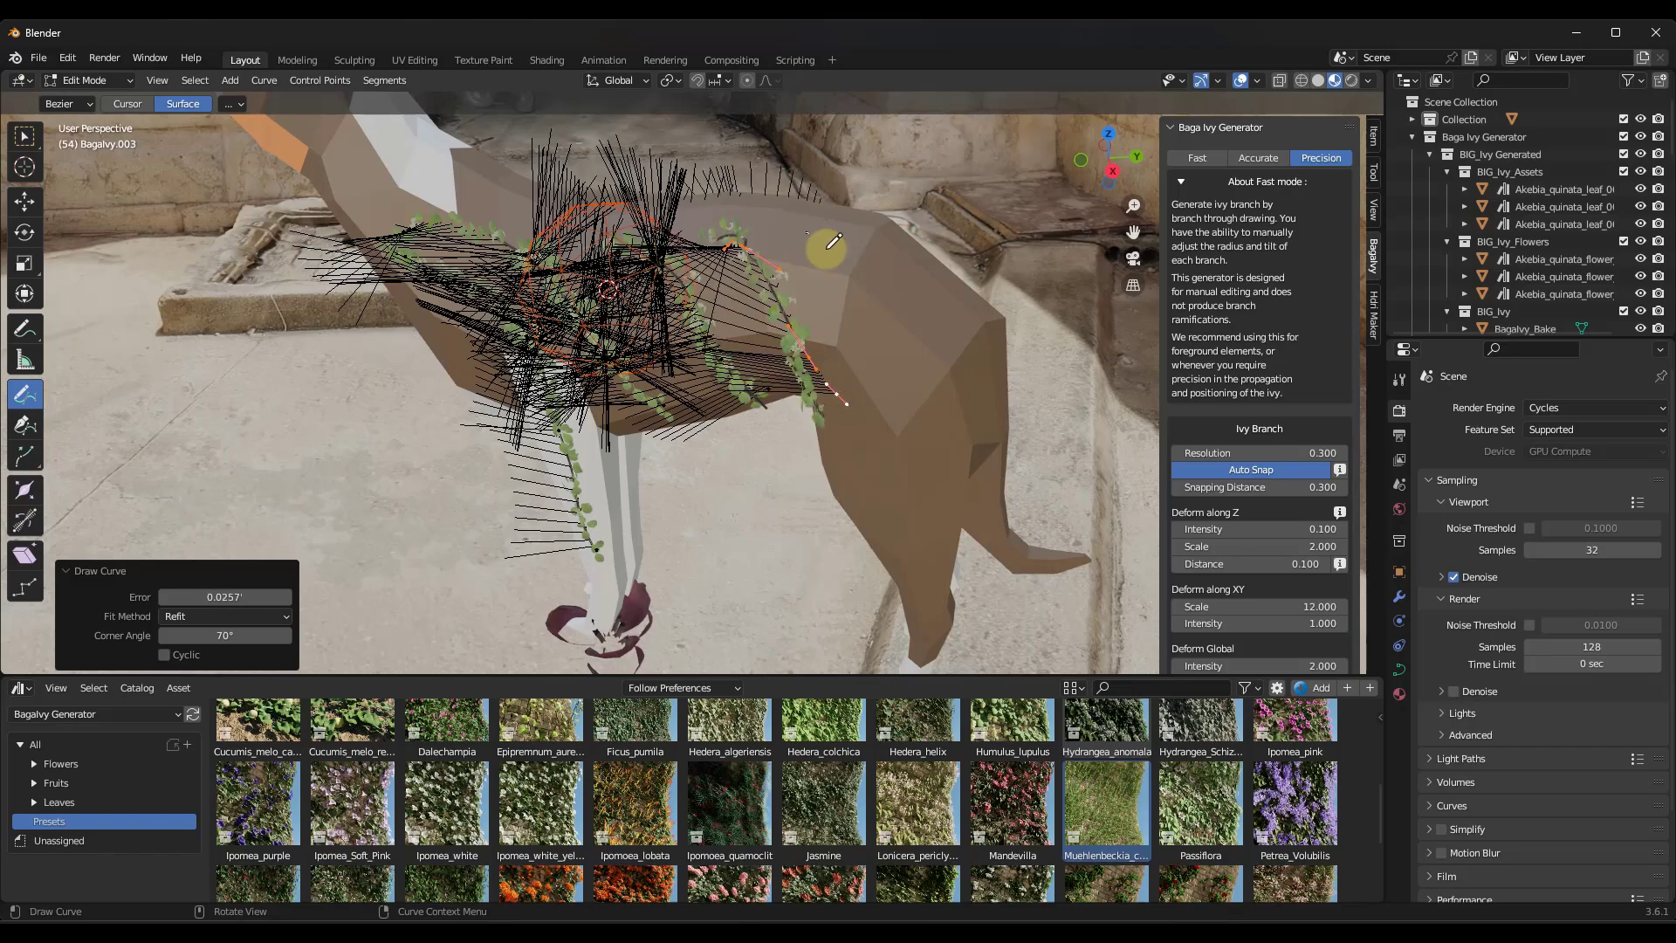
pyautogui.moveTo(827, 250); pyautogui.dragTo(919, 552)
# Draw ivy branches on the dog's rump and other flank, and set the Snapping Distance to 0.030.
pyautogui.moveTo(976, 310)
pyautogui.mouseDown(button='middle')
pyautogui.moveTo(827, 328)
pyautogui.moveTo(850, 301)
pyautogui.mouseUp(button='middle')
pyautogui.scroll(-4, 897, 289)
pyautogui.scroll(4, 896, 289)
pyautogui.moveTo(632, 324); pyautogui.dragTo(732, 471)
pyautogui.moveTo(694, 350); pyautogui.dragTo(738, 261, button='middle')
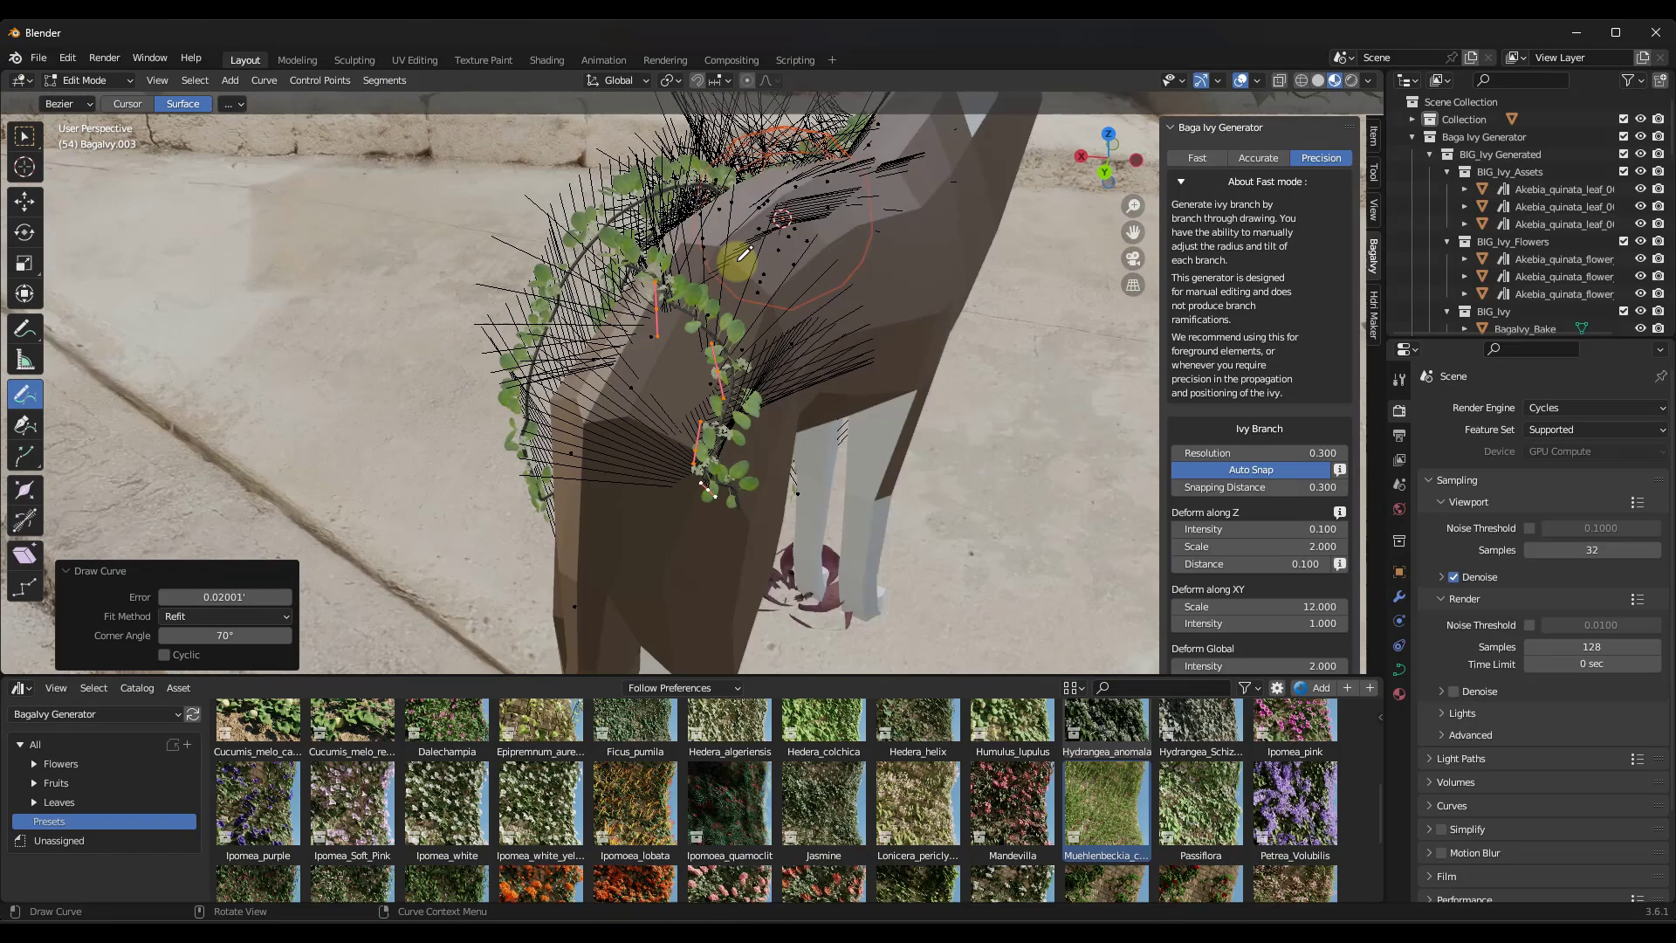
pyautogui.moveTo(809, 212); pyautogui.dragTo(872, 354)
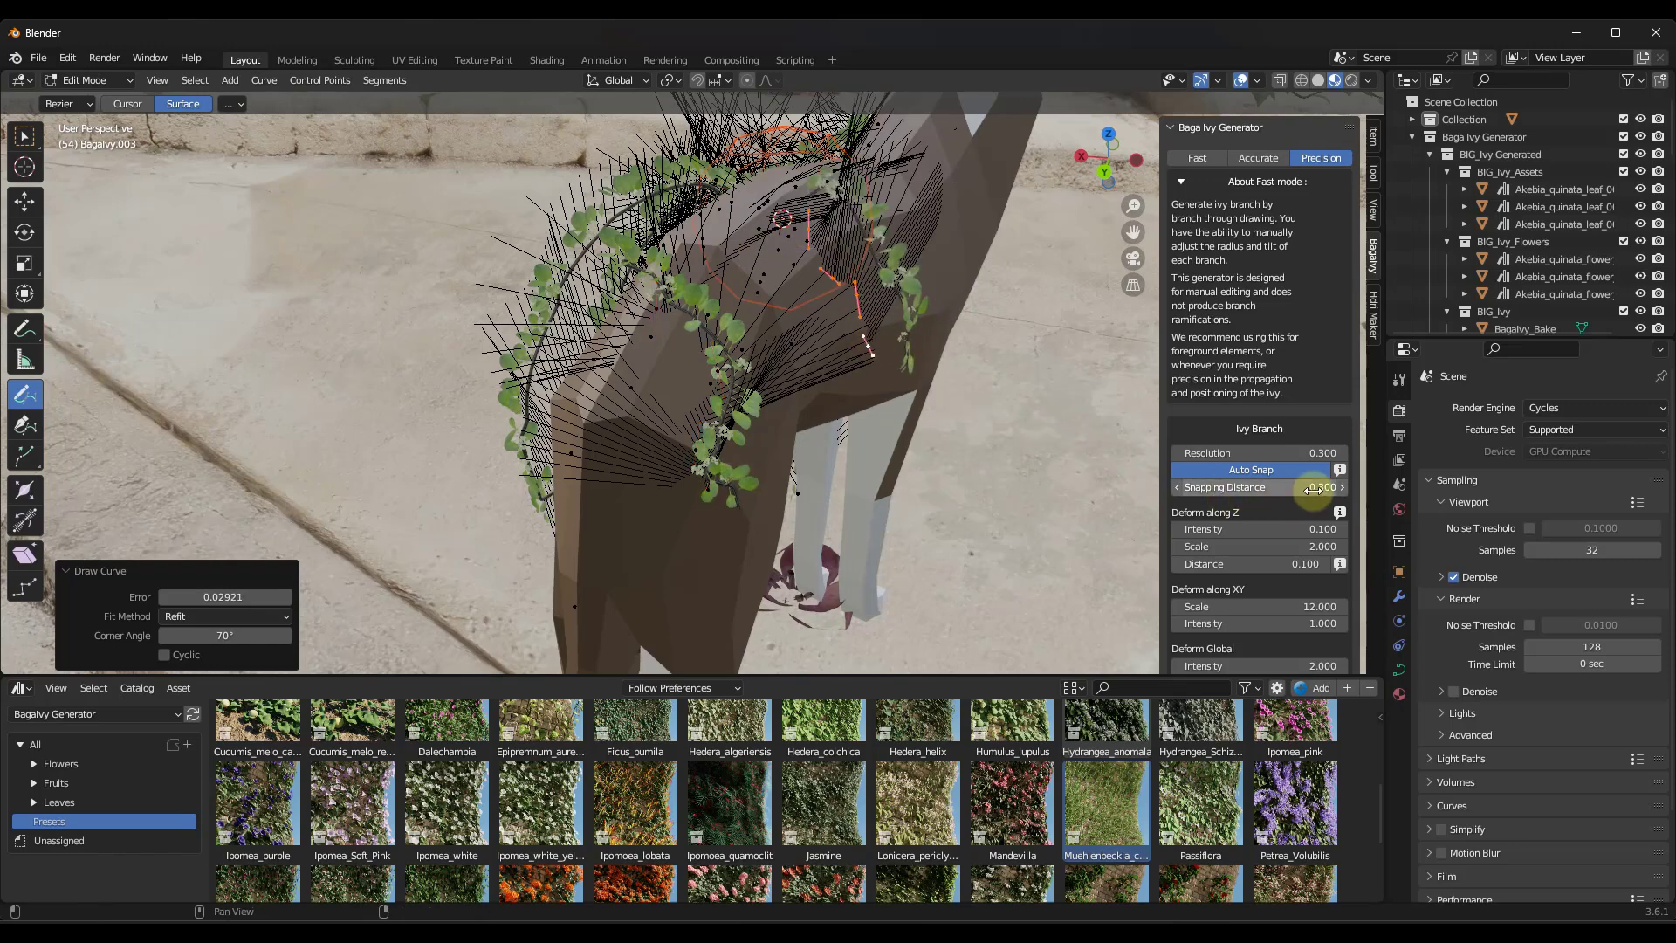
pyautogui.moveTo(1312, 491); pyautogui.dragTo(1266, 491)
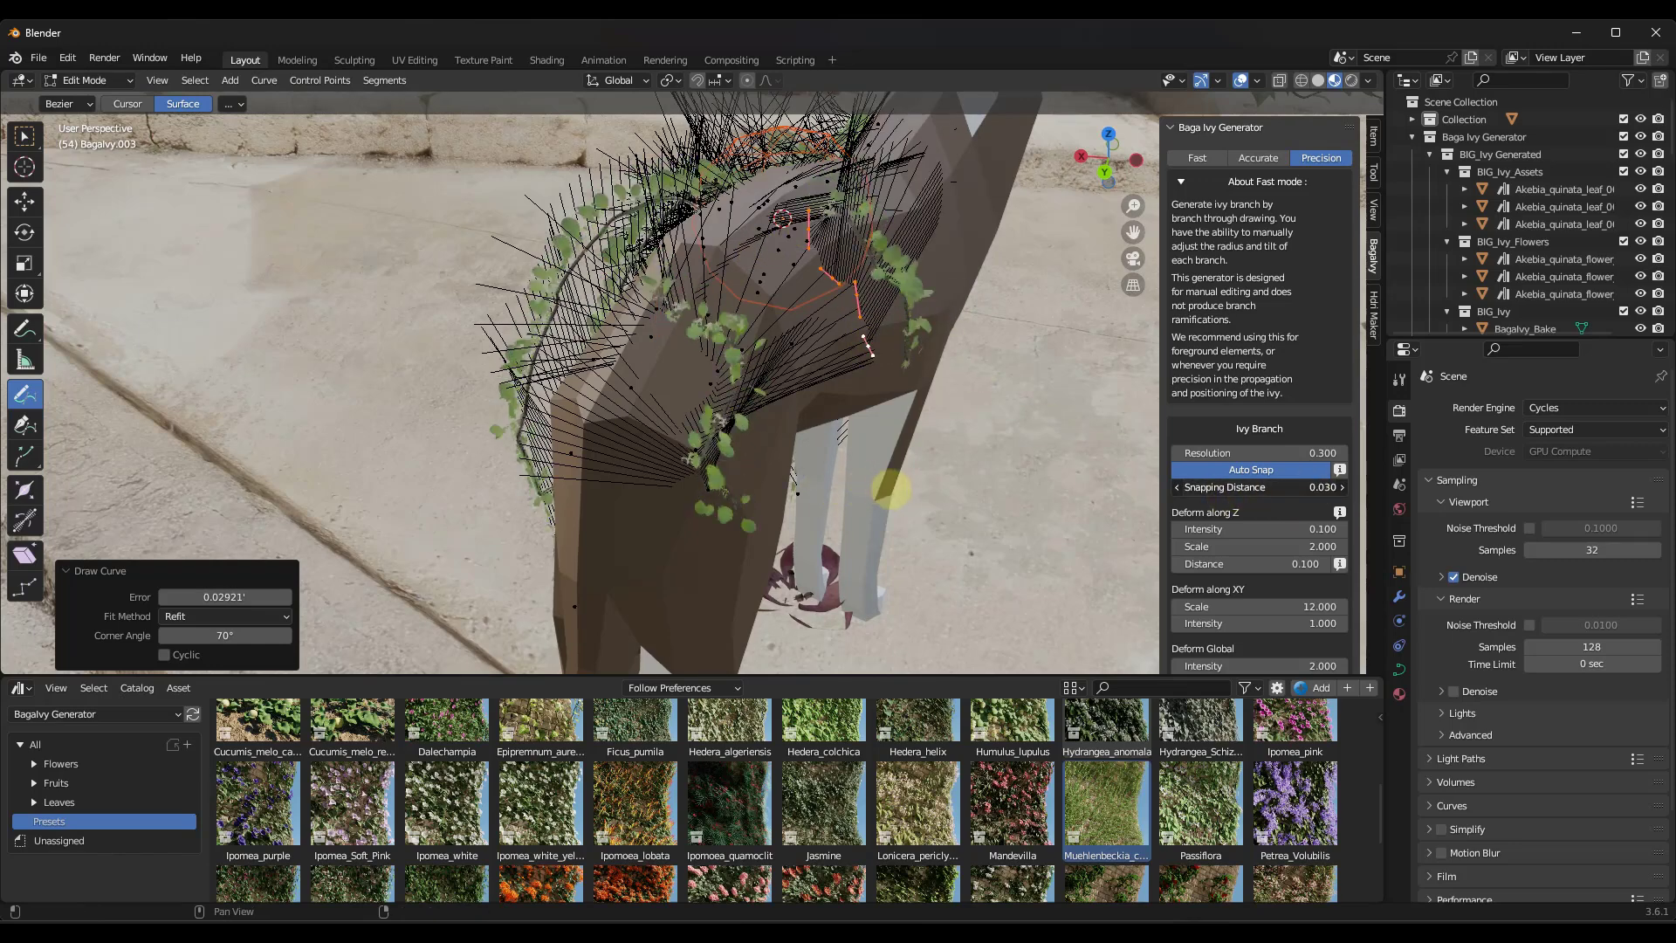